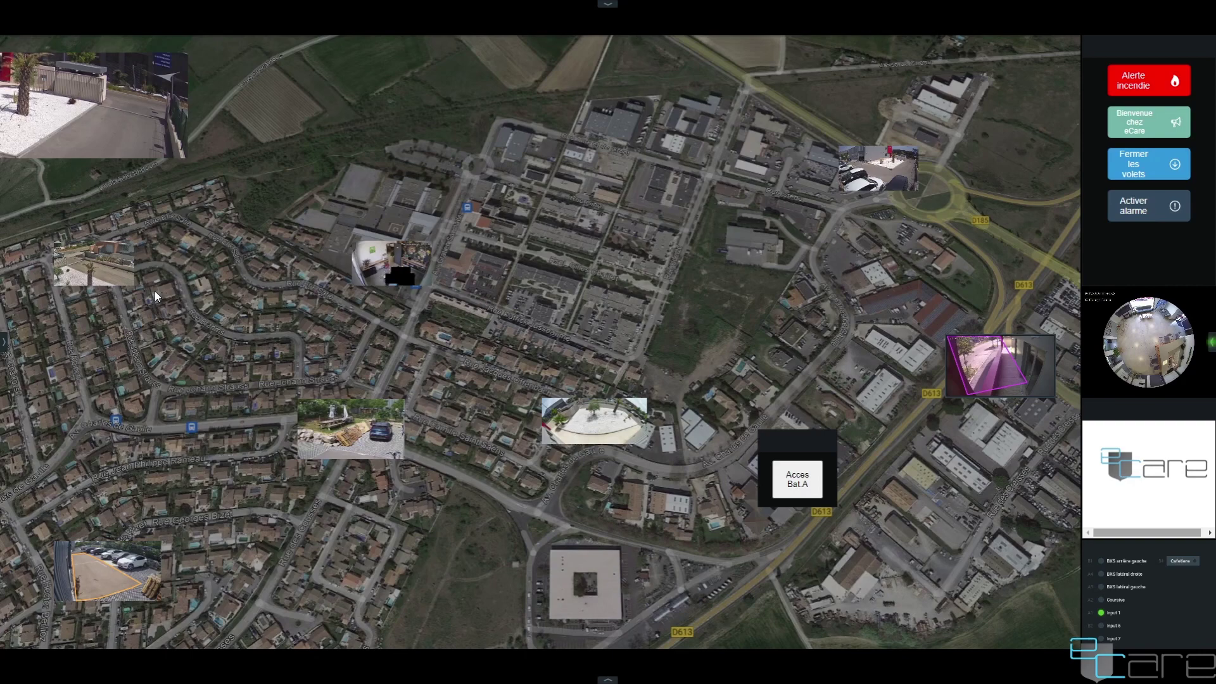
# Step: Add the IPC3612ER3-PF28M office camera from the server resources to the map and place it in the western residential area
pyautogui.click(5, 343)
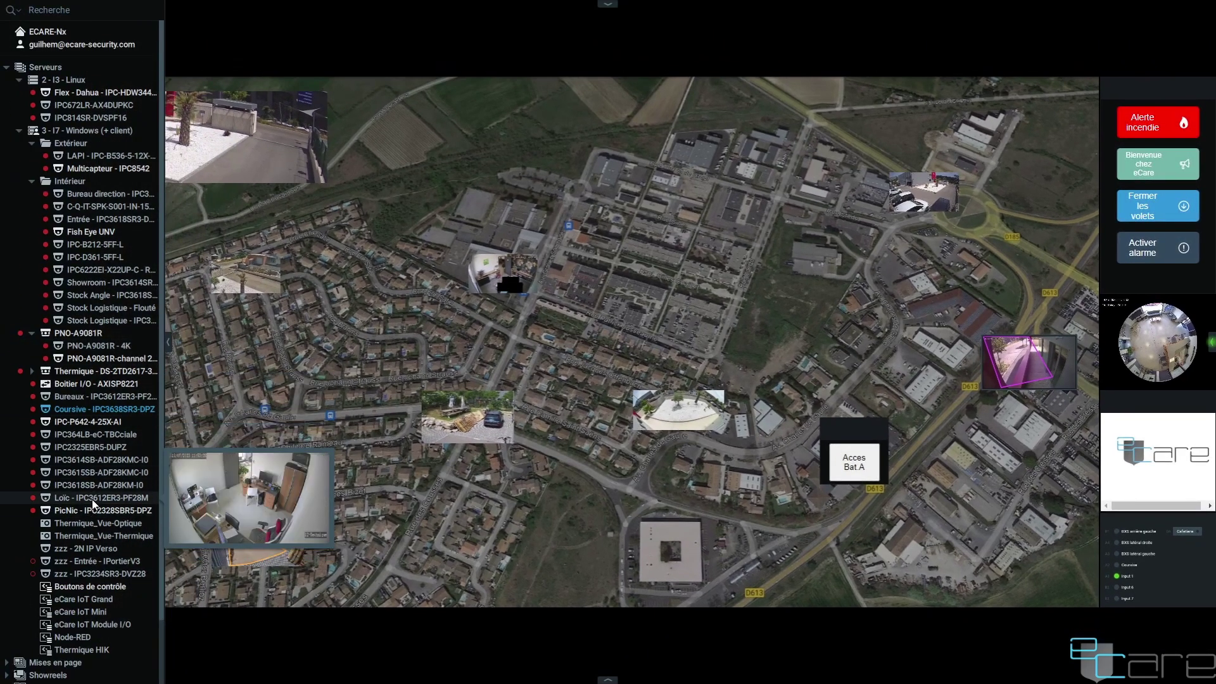
pyautogui.moveTo(93, 501); pyautogui.dragTo(272, 331)
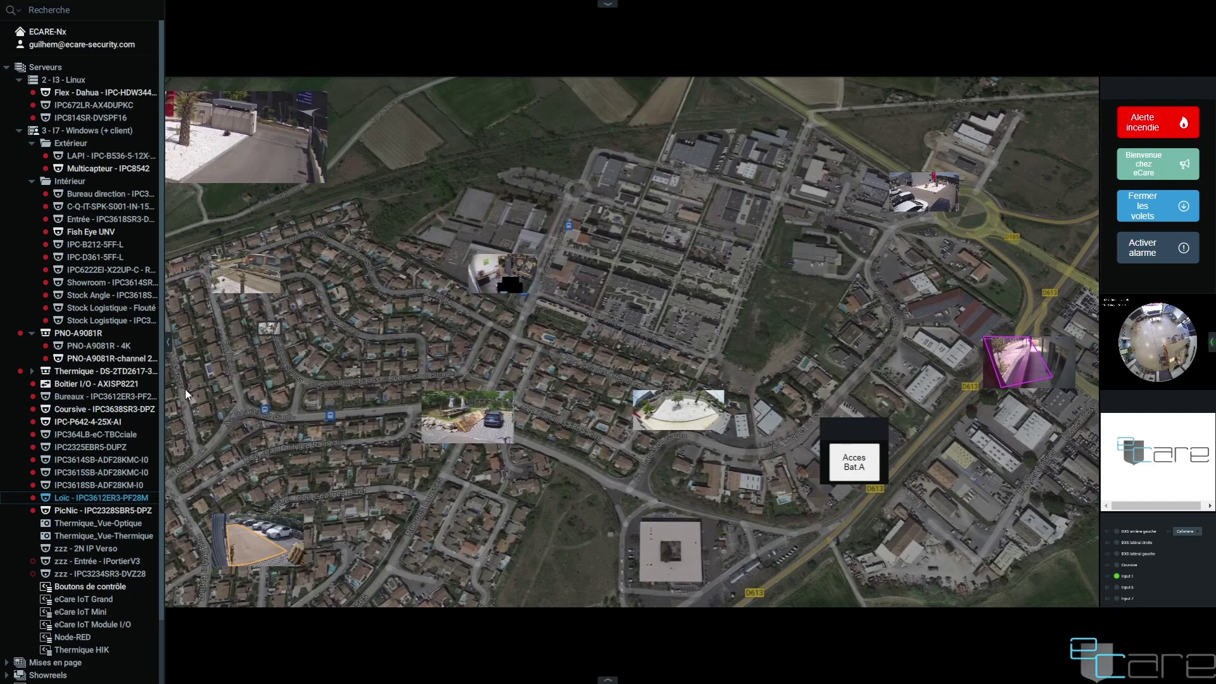
pyautogui.click(169, 343)
pyautogui.moveTo(122, 329); pyautogui.dragTo(116, 397)
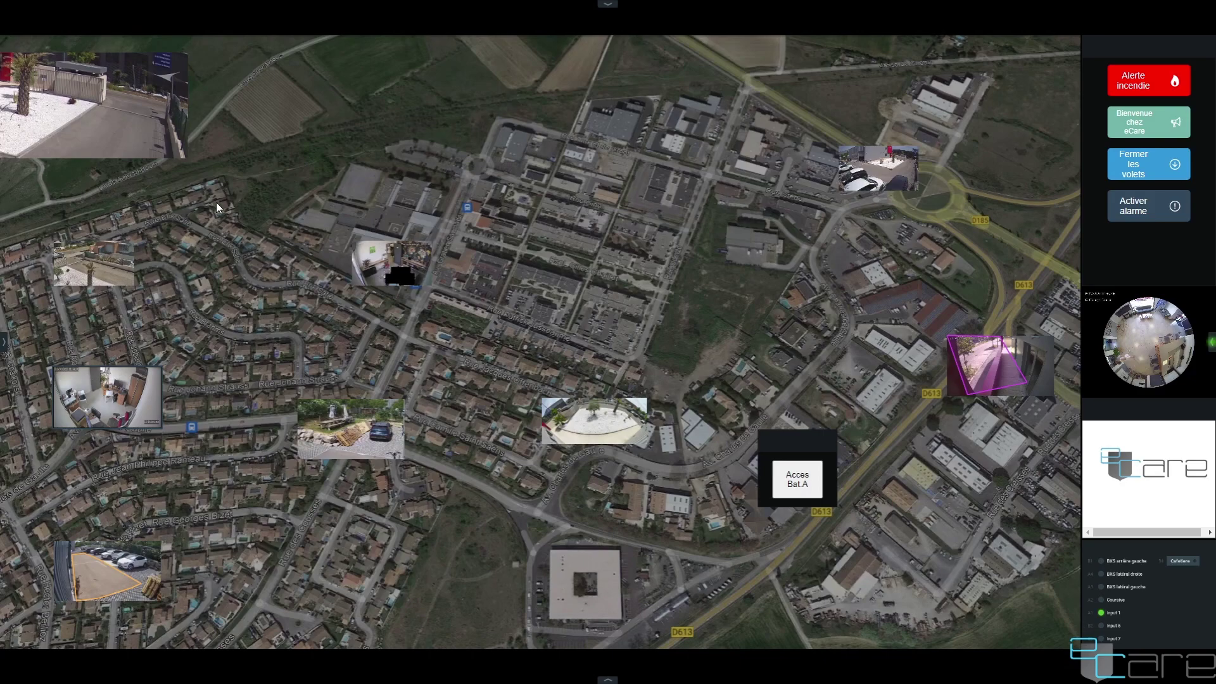
# Step: Examine the office, PicNic and Multicapteur camera feeds up close on the map
pyautogui.scroll(5, 119, 398)
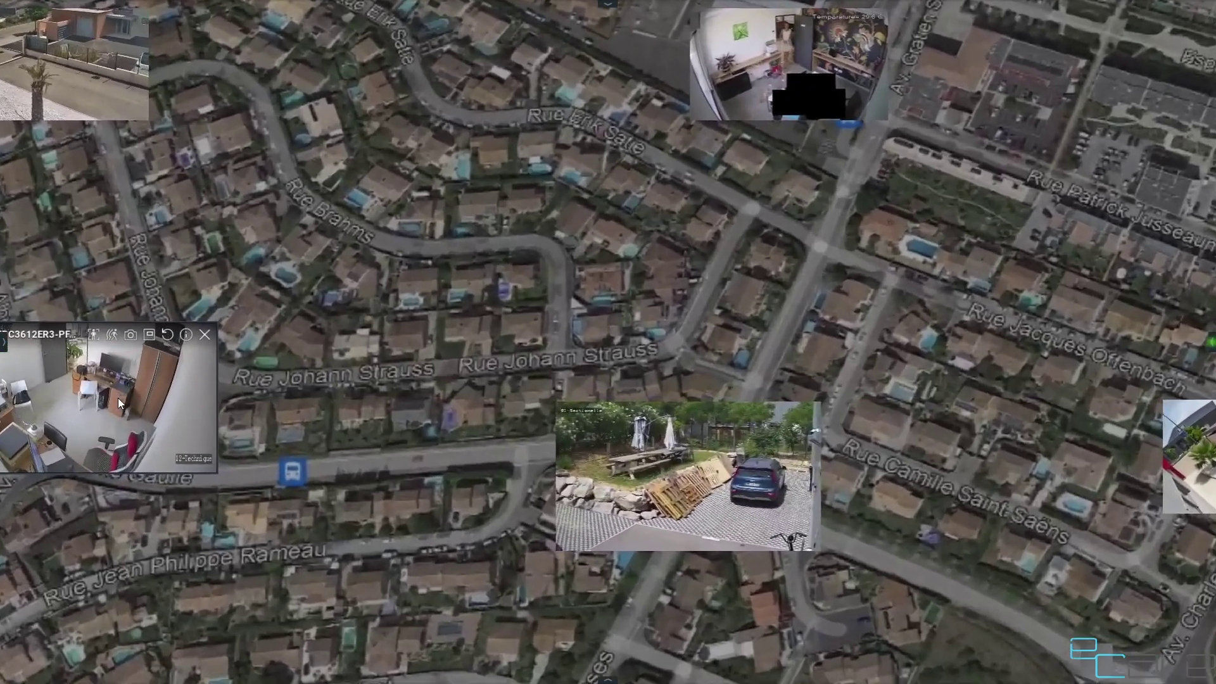
pyautogui.scroll(2, 134, 399)
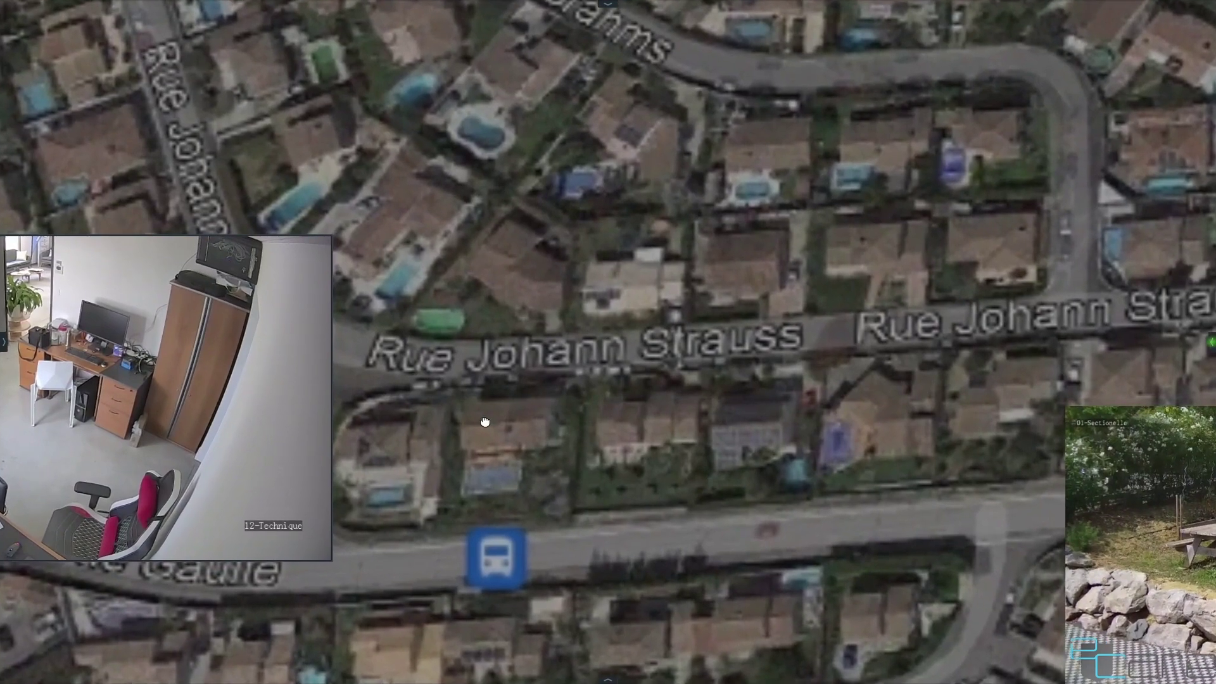
pyautogui.moveTo(456, 434); pyautogui.dragTo(790, 382)
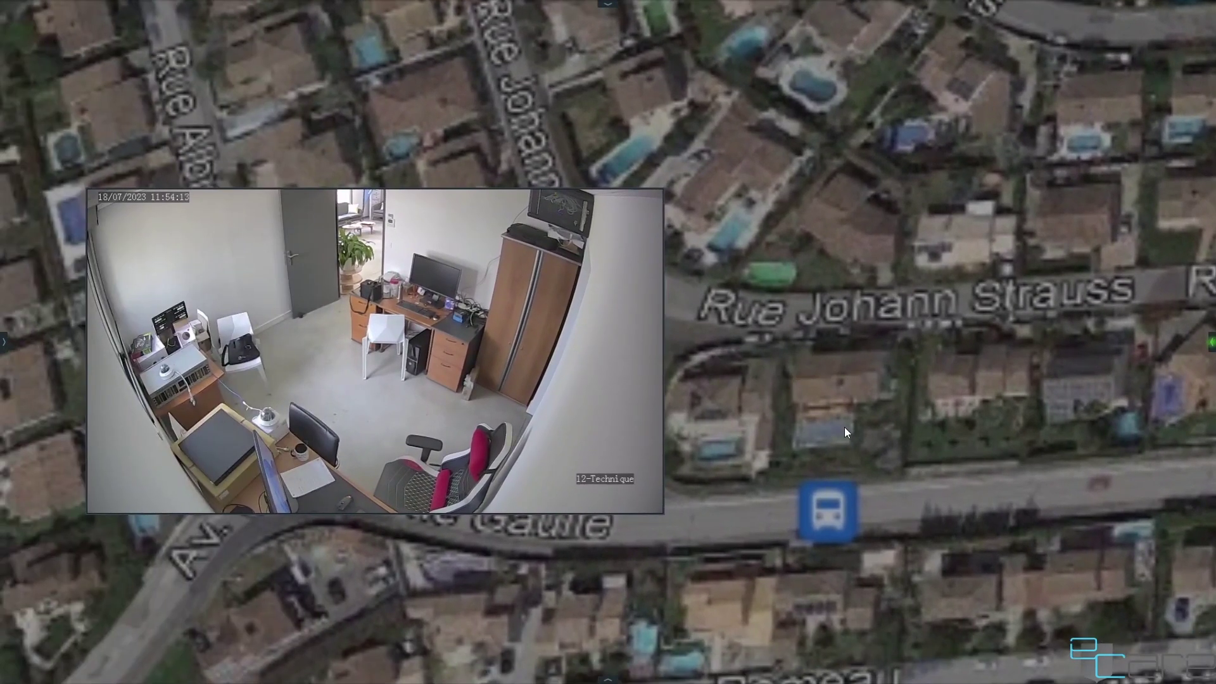
pyautogui.moveTo(913, 432); pyautogui.dragTo(322, 260)
pyautogui.moveTo(1158, 347); pyautogui.dragTo(563, 352)
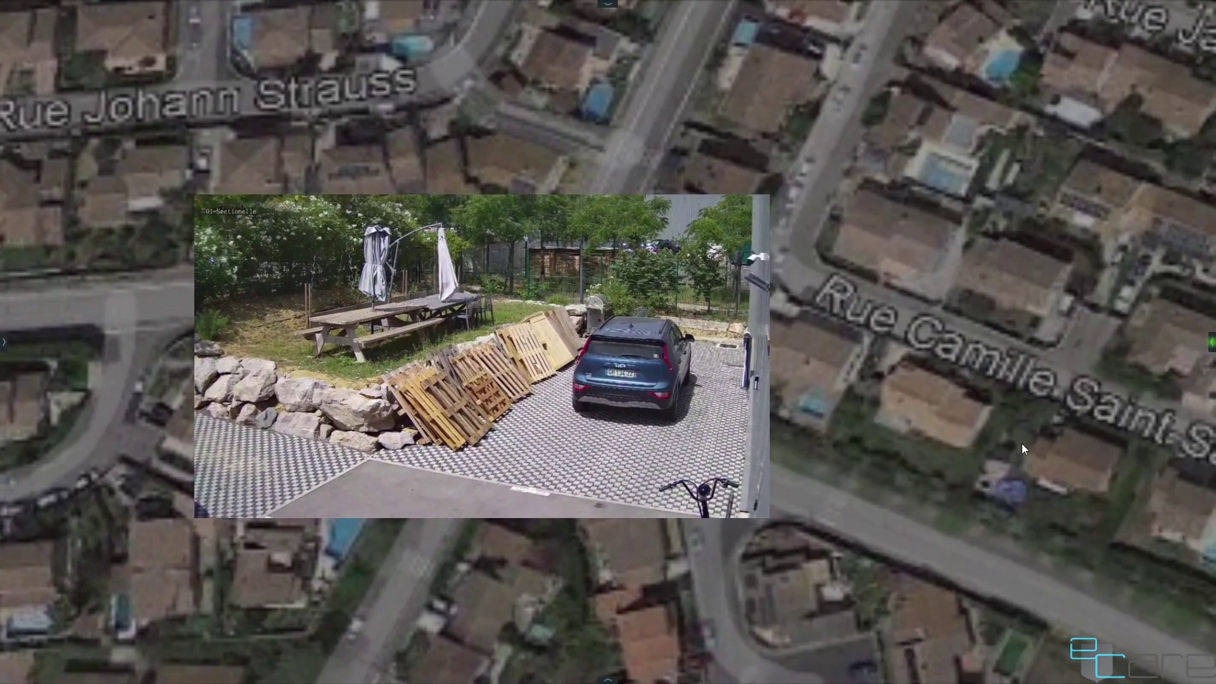
pyautogui.moveTo(995, 446); pyautogui.dragTo(487, 423)
pyautogui.scroll(-5, 486, 423)
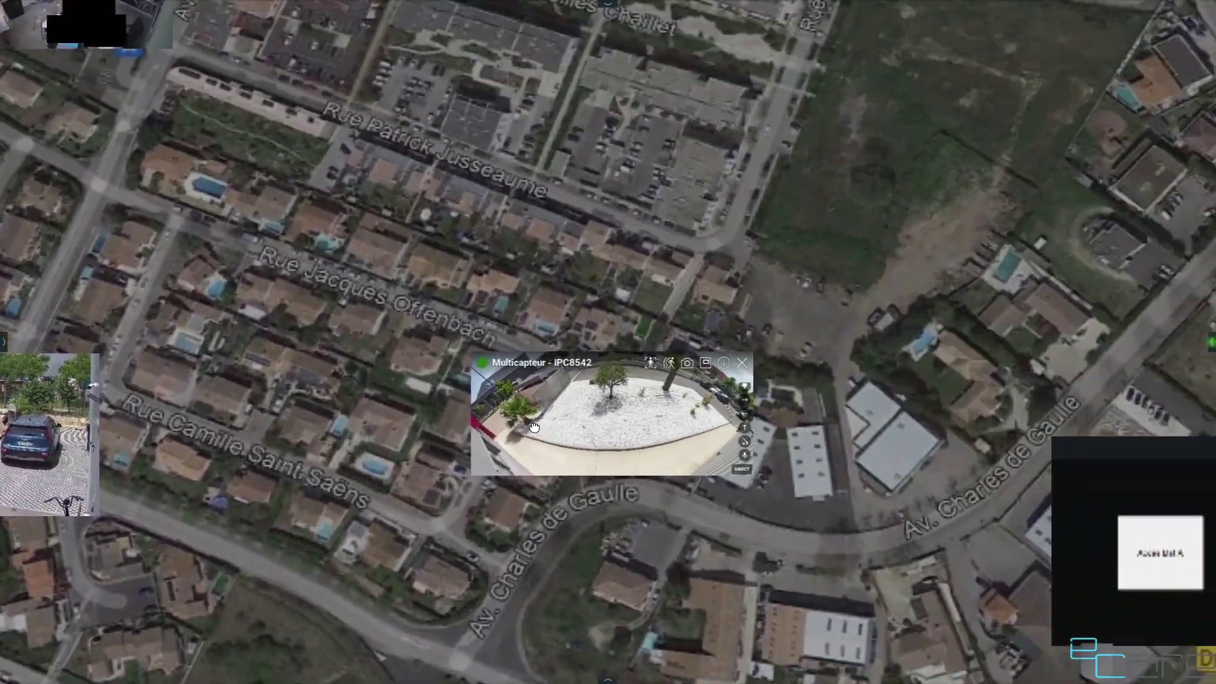
pyautogui.scroll(-8, 417, 431)
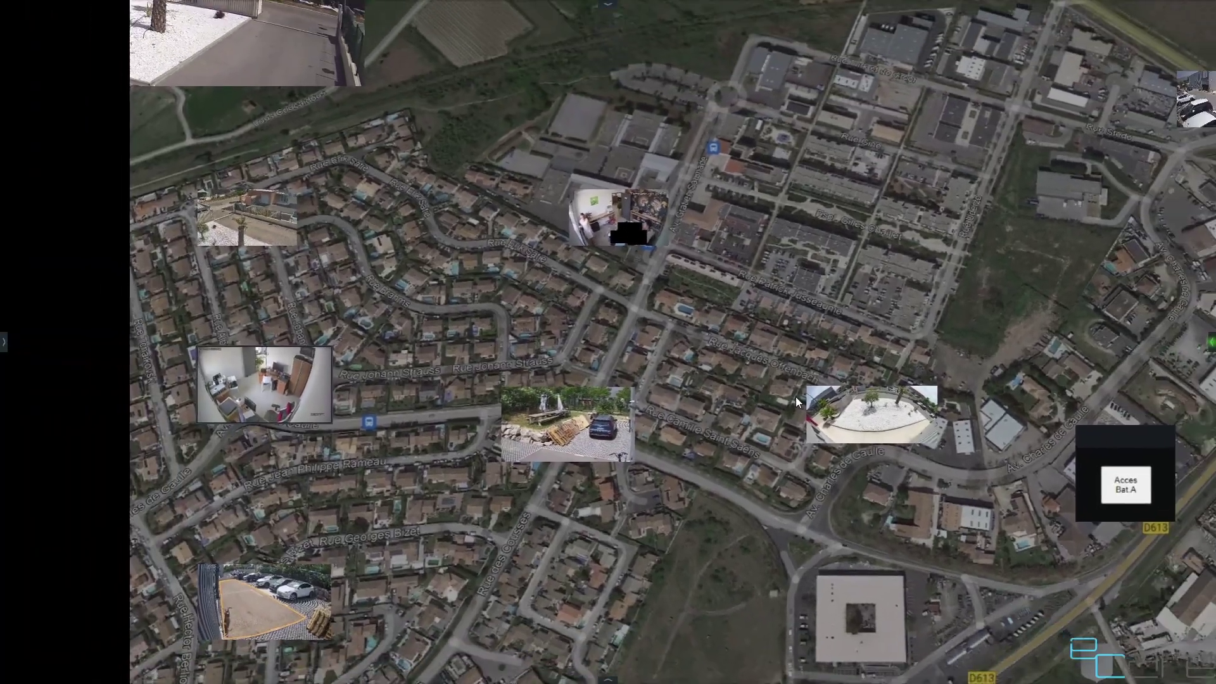
pyautogui.scroll(-3, 573, 357)
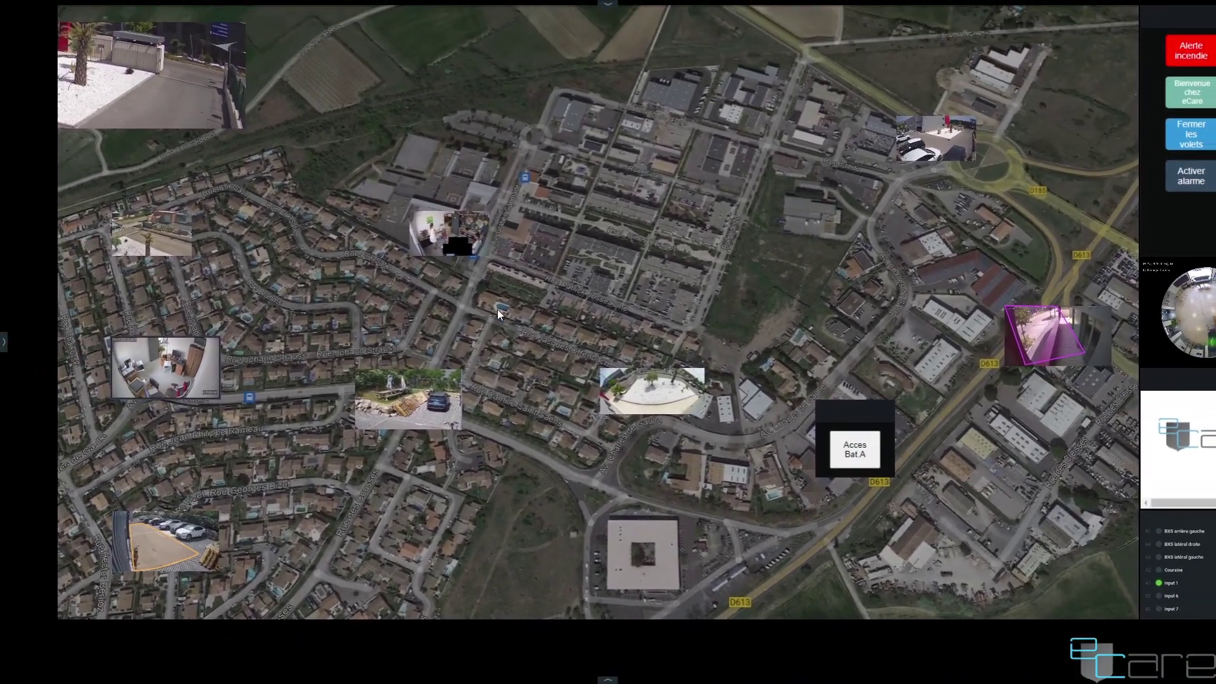
# Step: Inspect the rear and licence plate of the blue parked car in the PicNic camera feed
pyautogui.moveTo(437, 408)
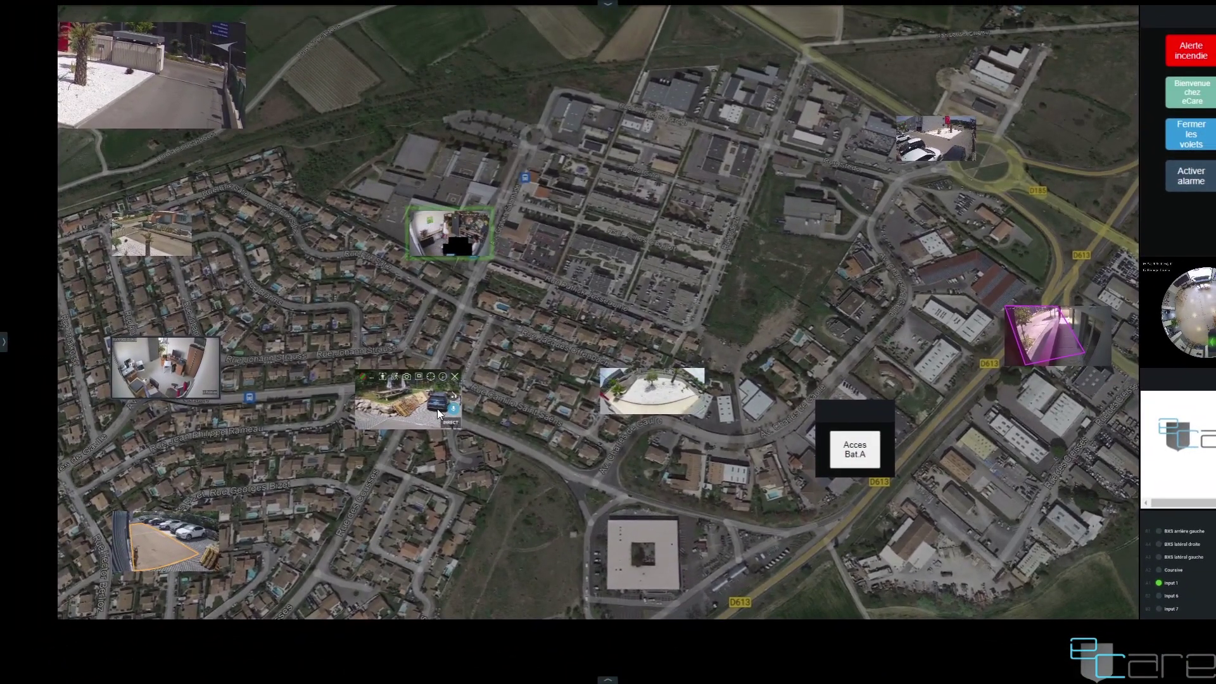
pyautogui.scroll(5, 437, 409)
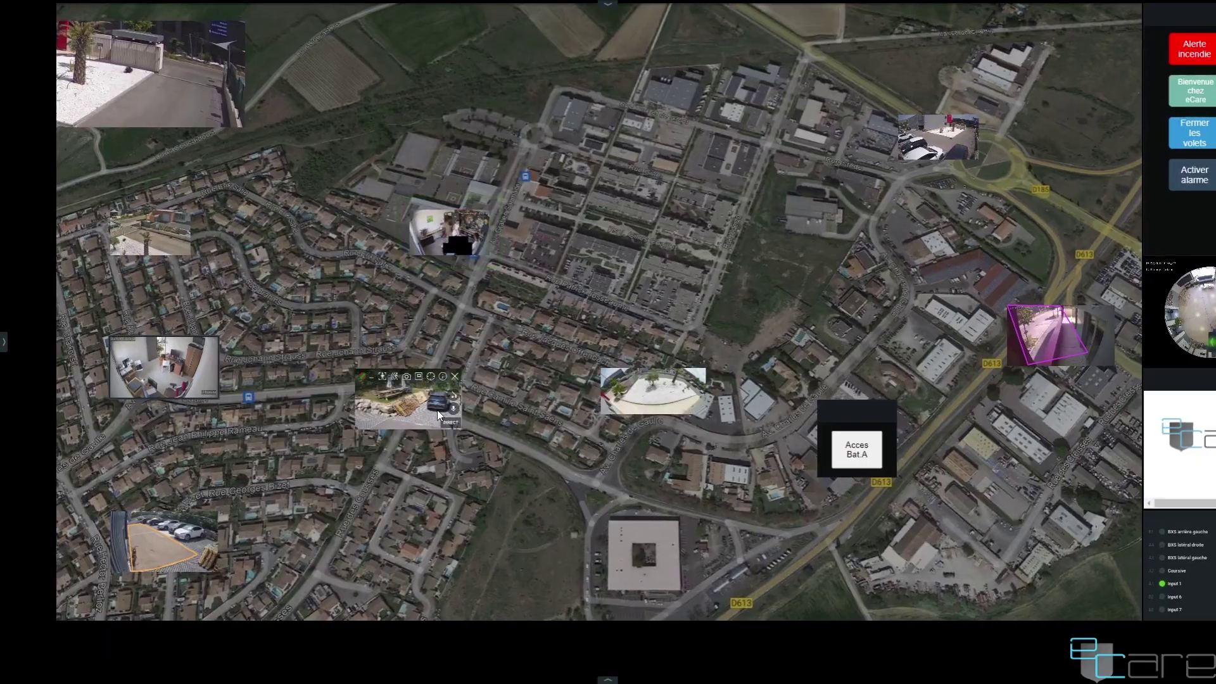
pyautogui.scroll(8, 436, 403)
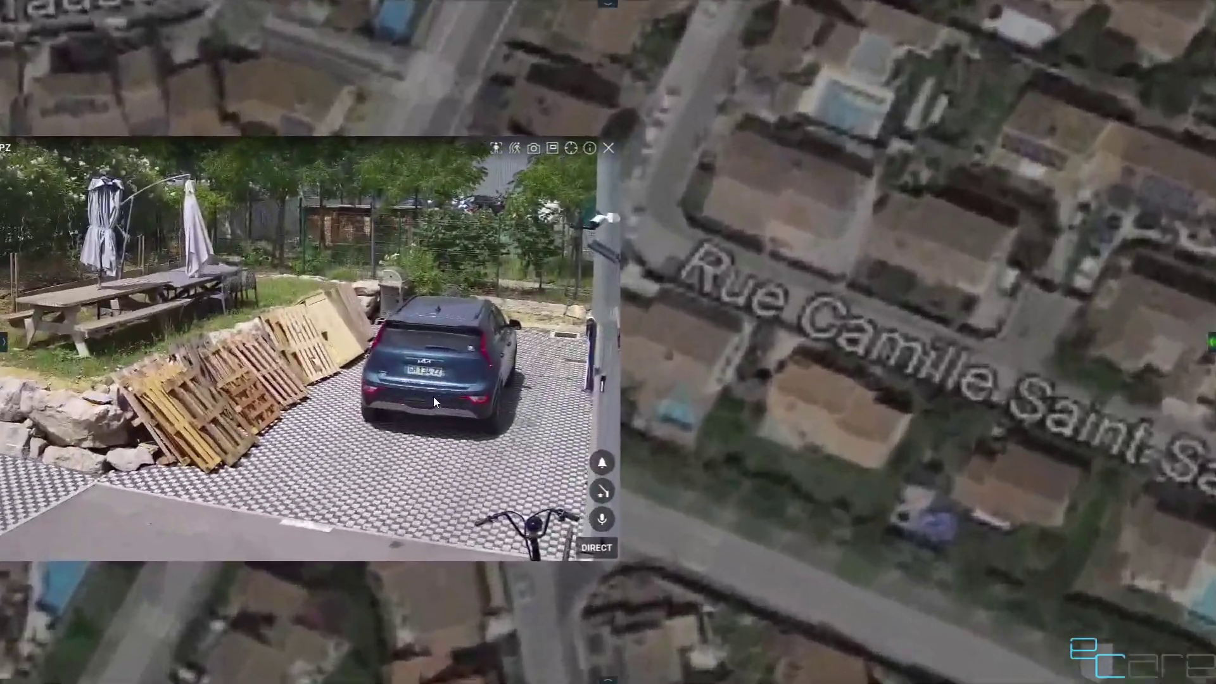
pyautogui.scroll(4, 433, 396)
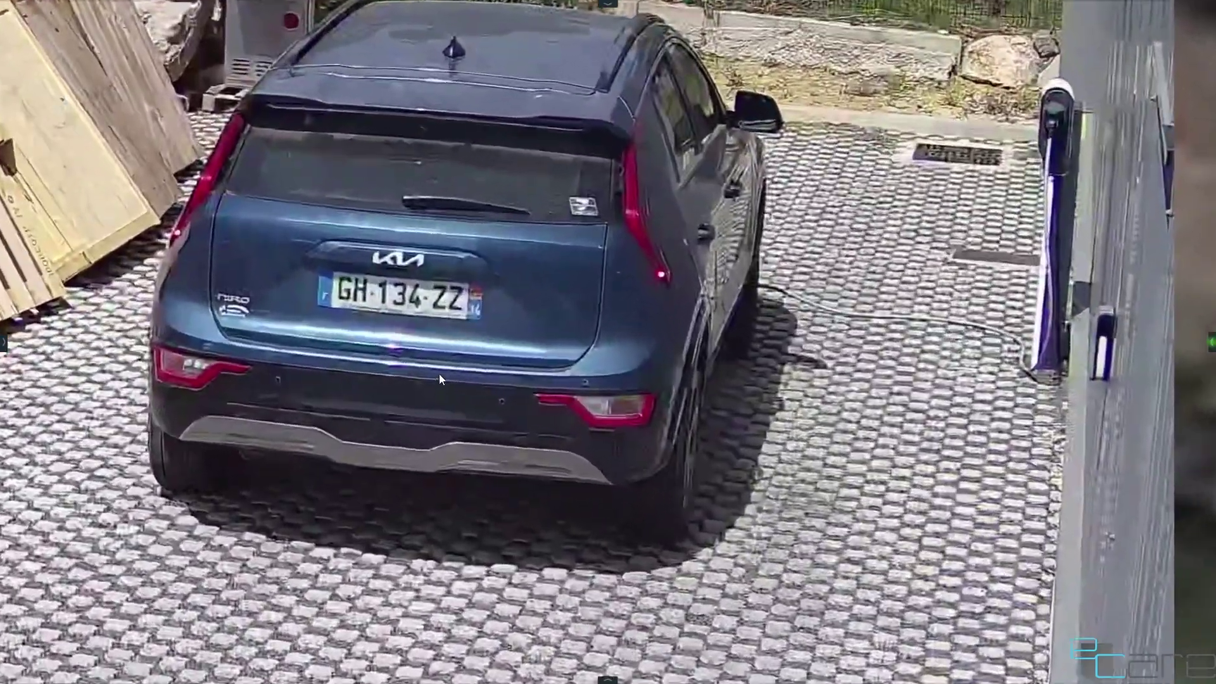
pyautogui.scroll(-8, 439, 374)
pyautogui.scroll(-10, 441, 377)
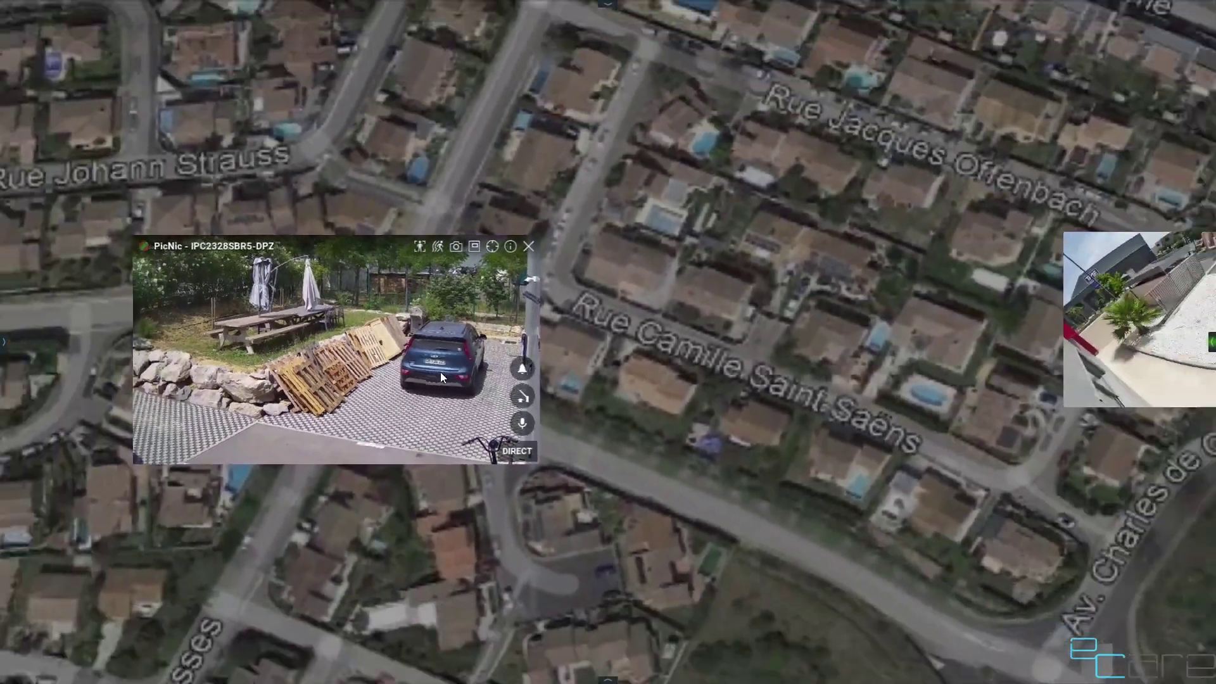
pyautogui.scroll(-3, 450, 390)
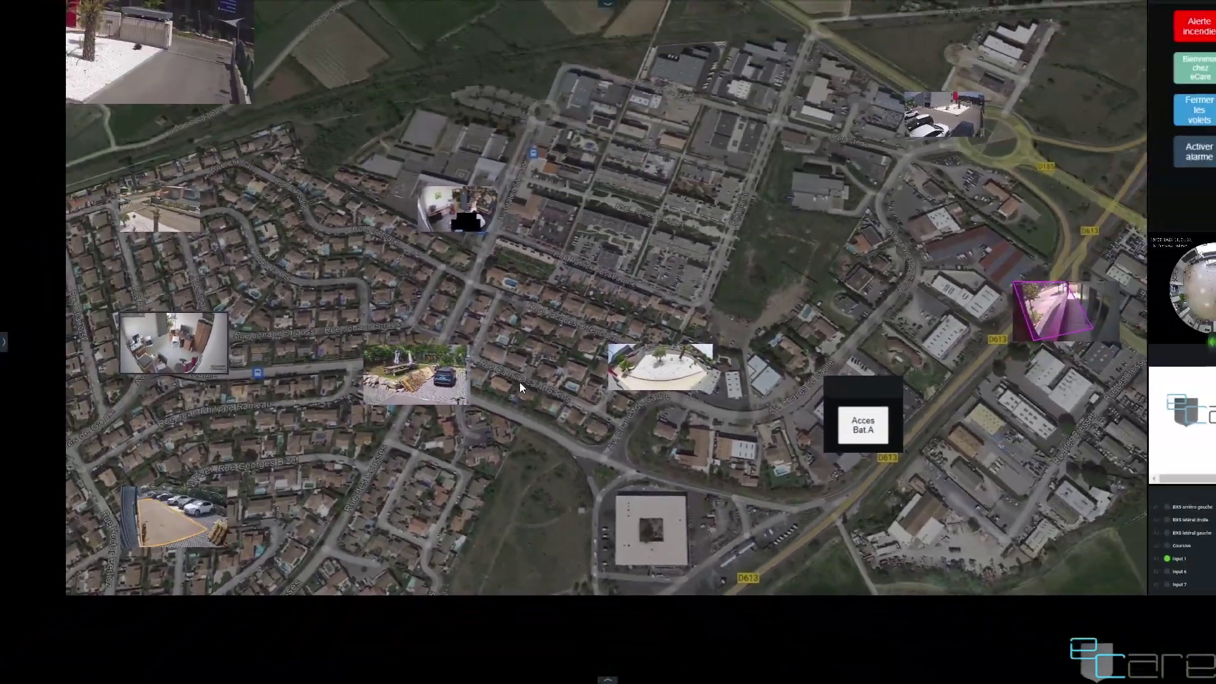
# Step: View the PicNic and Multicapteur camera feeds in full screen and return to the map layout
pyautogui.doubleClick(400, 375)
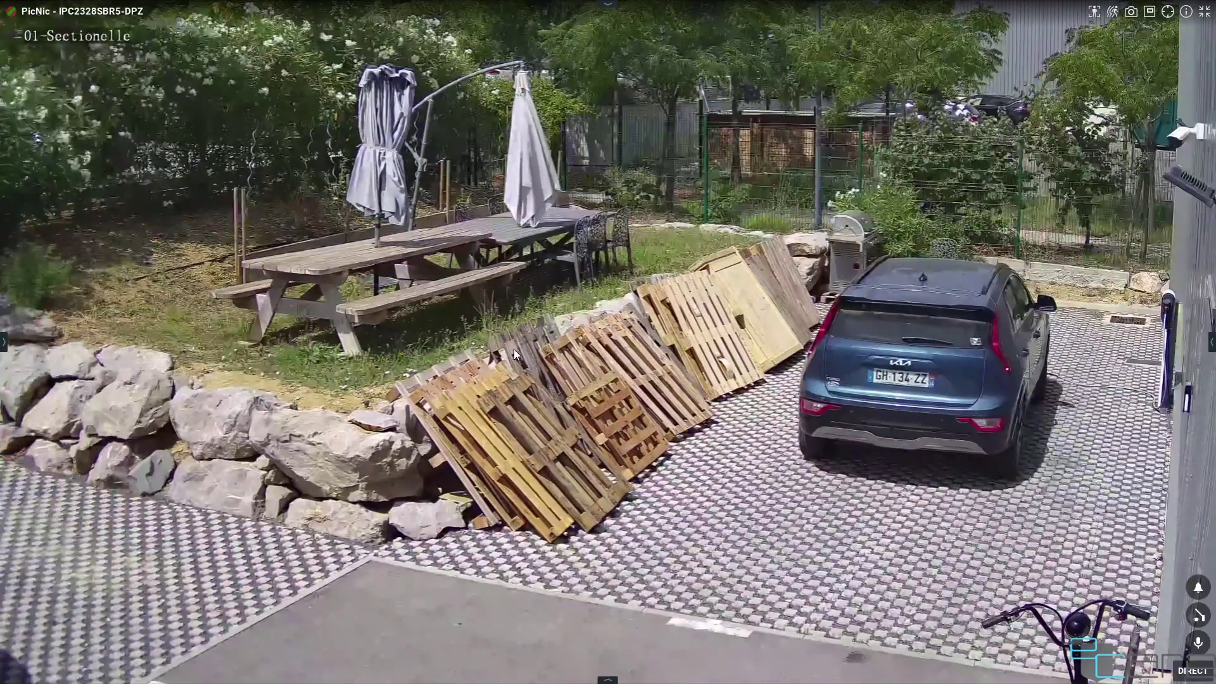
pyautogui.doubleClick(514, 348)
pyautogui.doubleClick(594, 424)
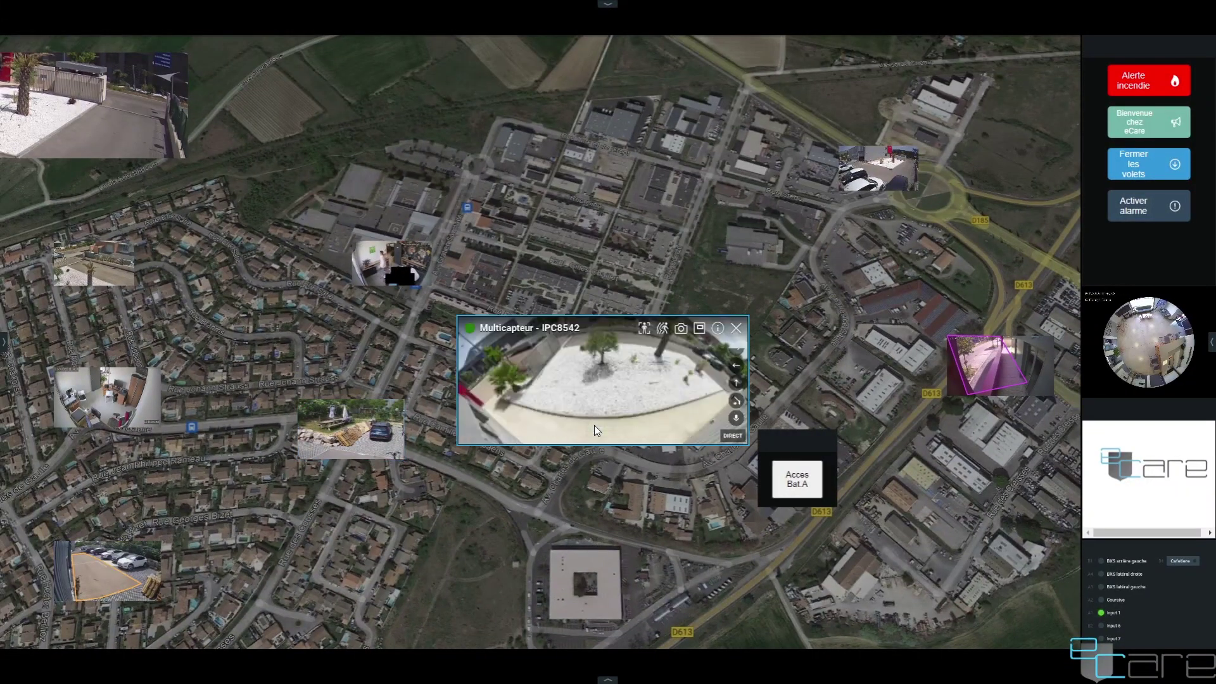
pyautogui.doubleClick(341, 442)
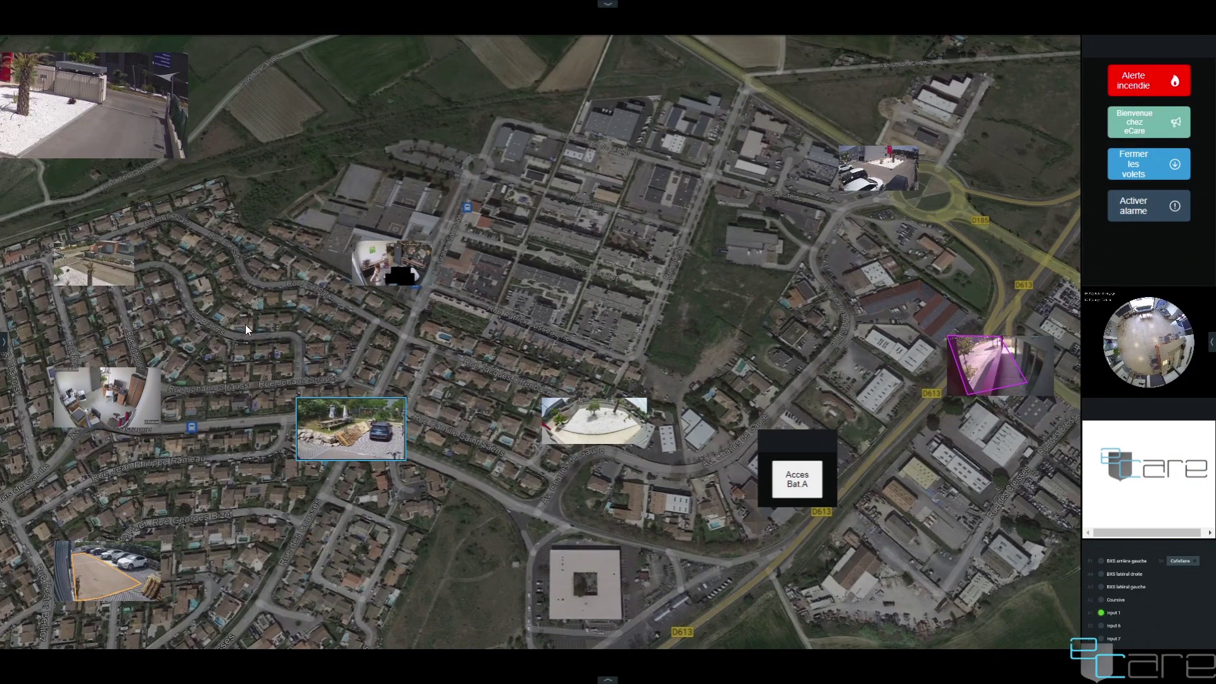
# Step: Reposition and resize the zoom area in the camera near the northeastern roundabout to frame the roadway beside the parked cars
pyautogui.moveTo(90, 95)
pyautogui.moveTo(878, 166)
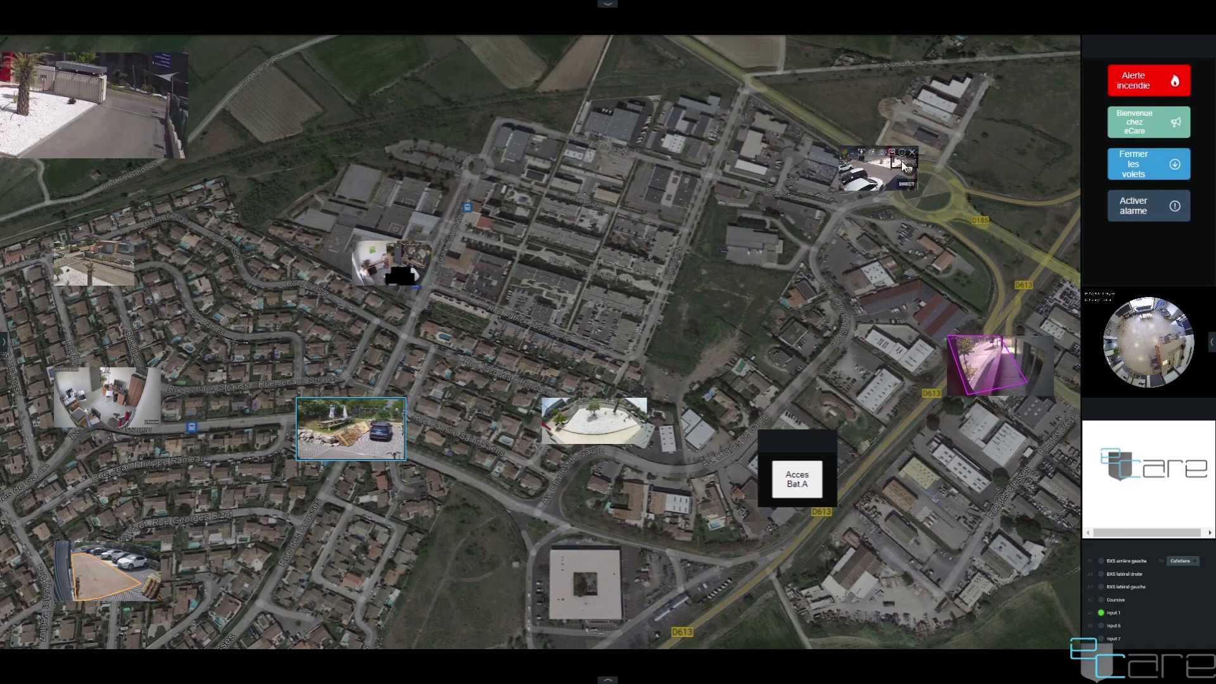
pyautogui.moveTo(902, 161); pyautogui.dragTo(873, 172)
pyautogui.scroll(-2, 873, 172)
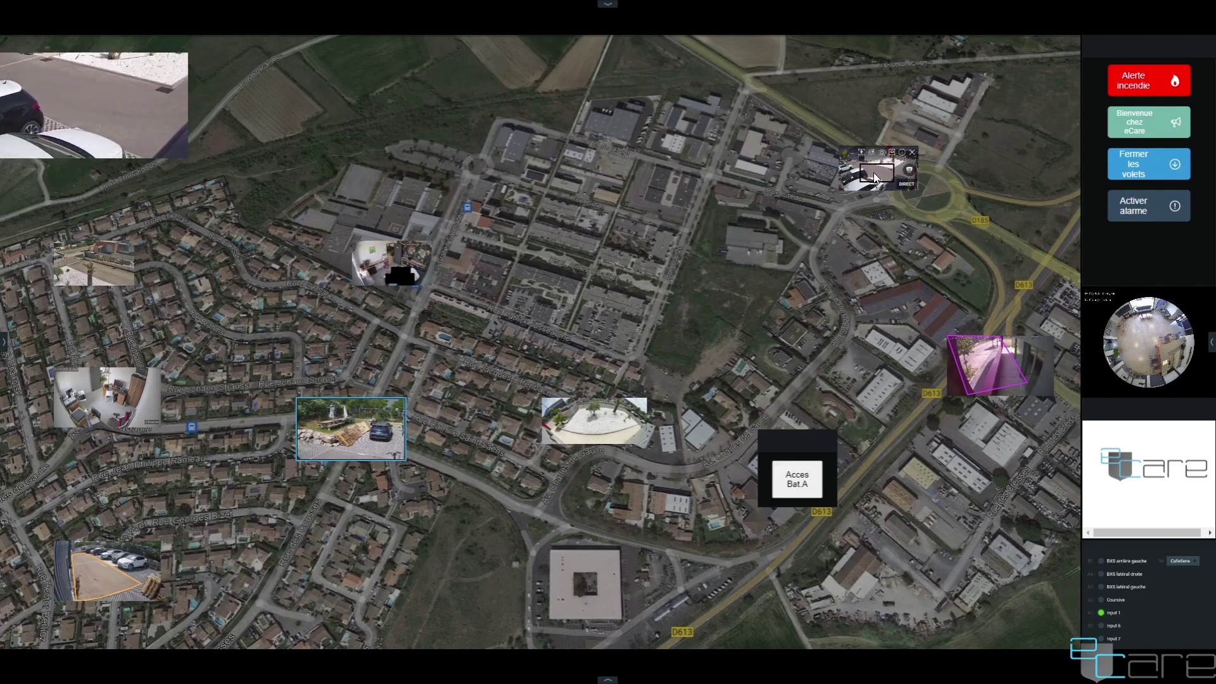
pyautogui.scroll(1, 874, 175)
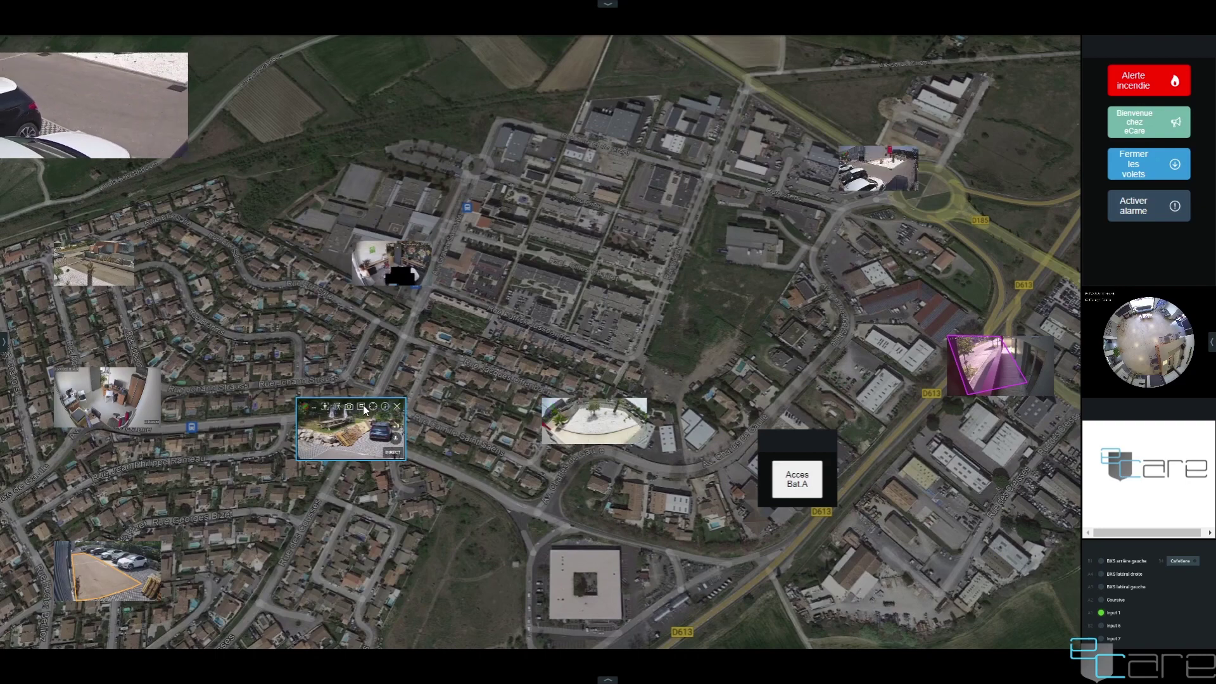
# Step: Create an enlarged zoom window from the PicNic camera beside the existing zoom window, and frame the blue car in it
pyautogui.click(361, 406)
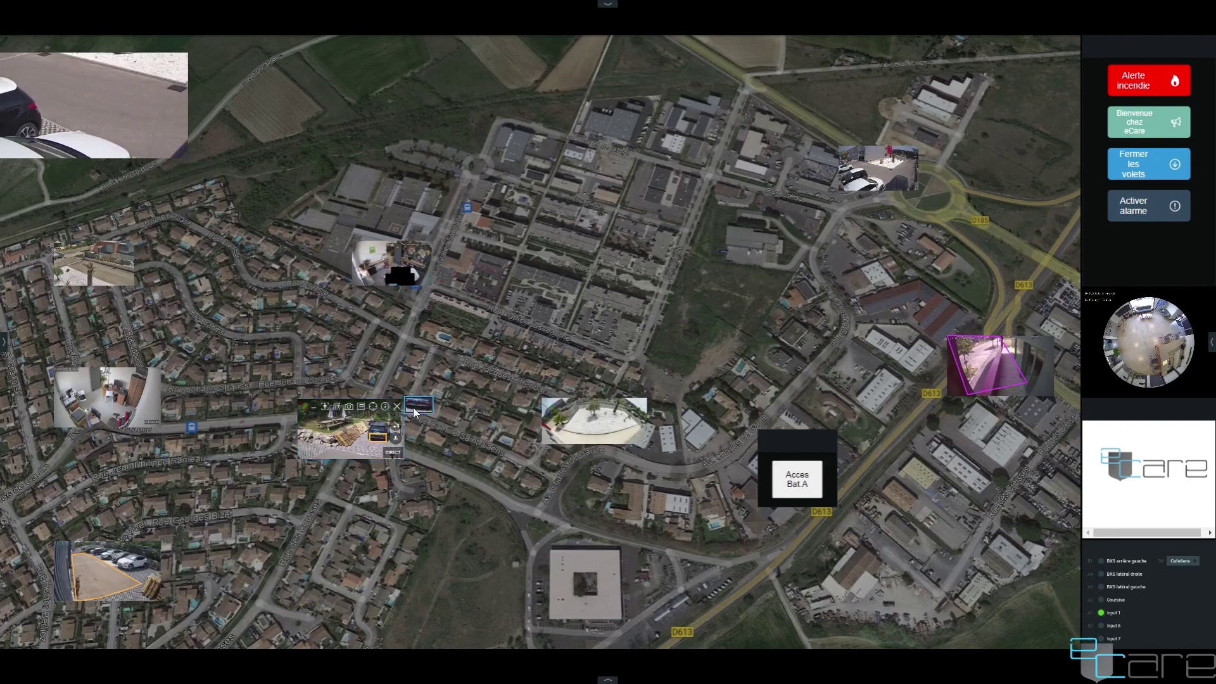
pyautogui.moveTo(413, 411); pyautogui.dragTo(218, 58)
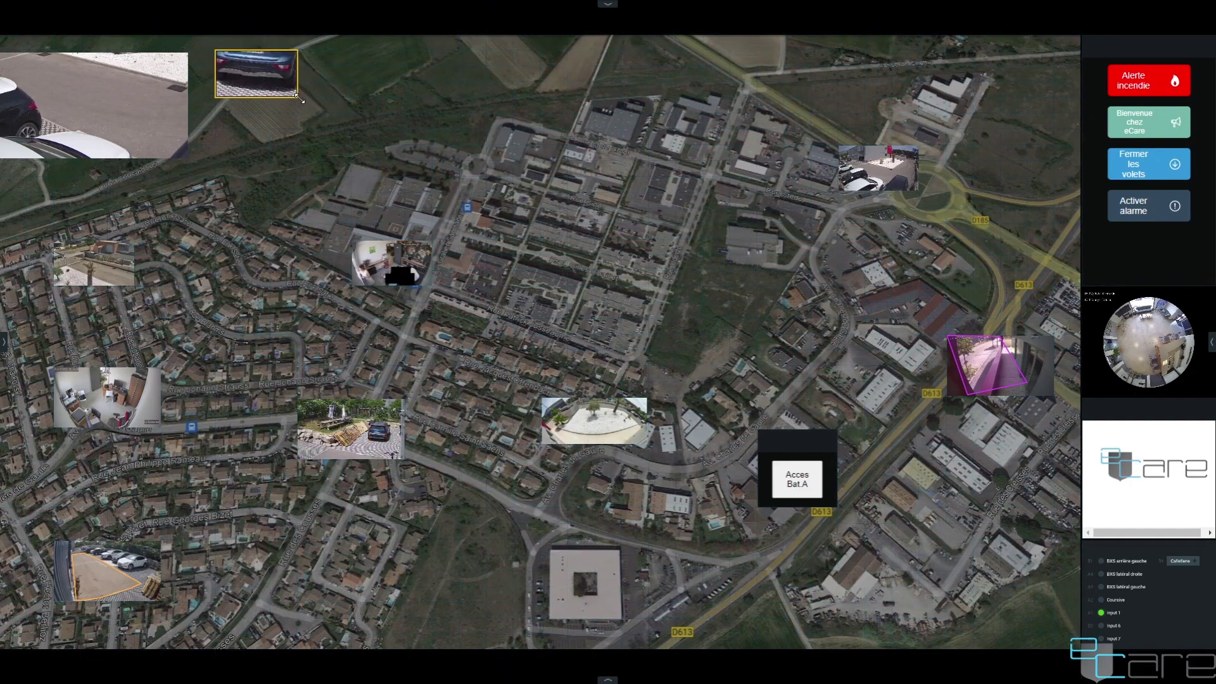
pyautogui.moveTo(300, 99); pyautogui.dragTo(406, 159)
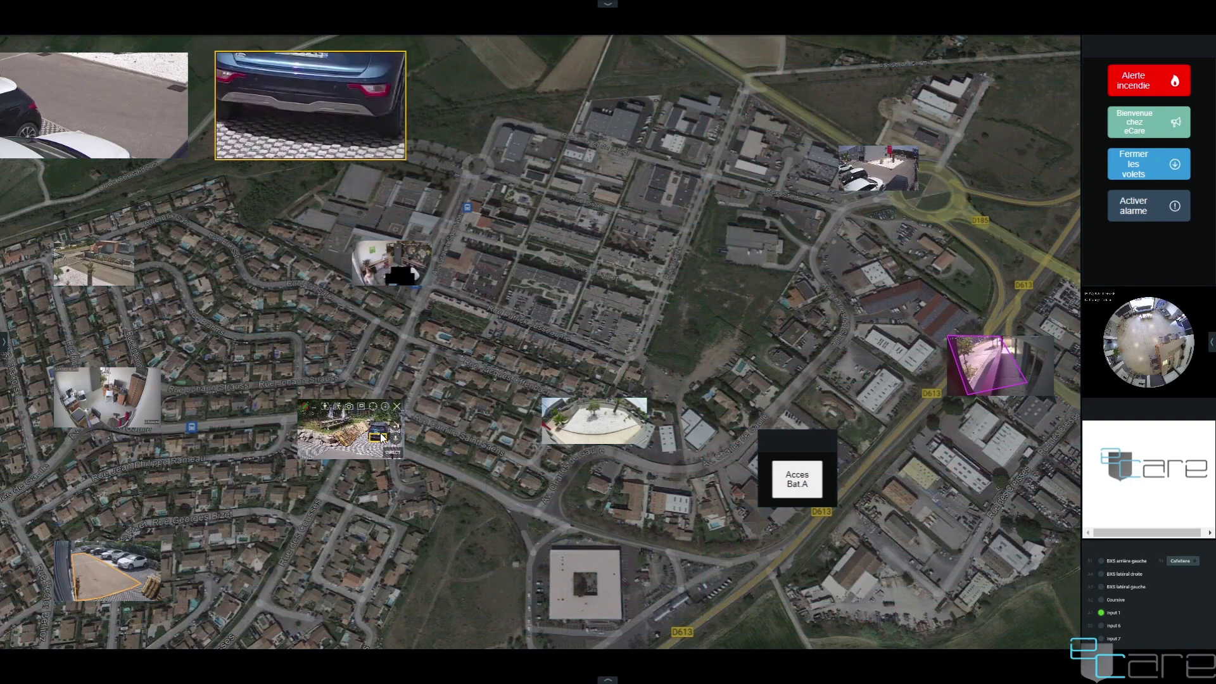
pyautogui.moveTo(381, 436); pyautogui.dragTo(377, 435)
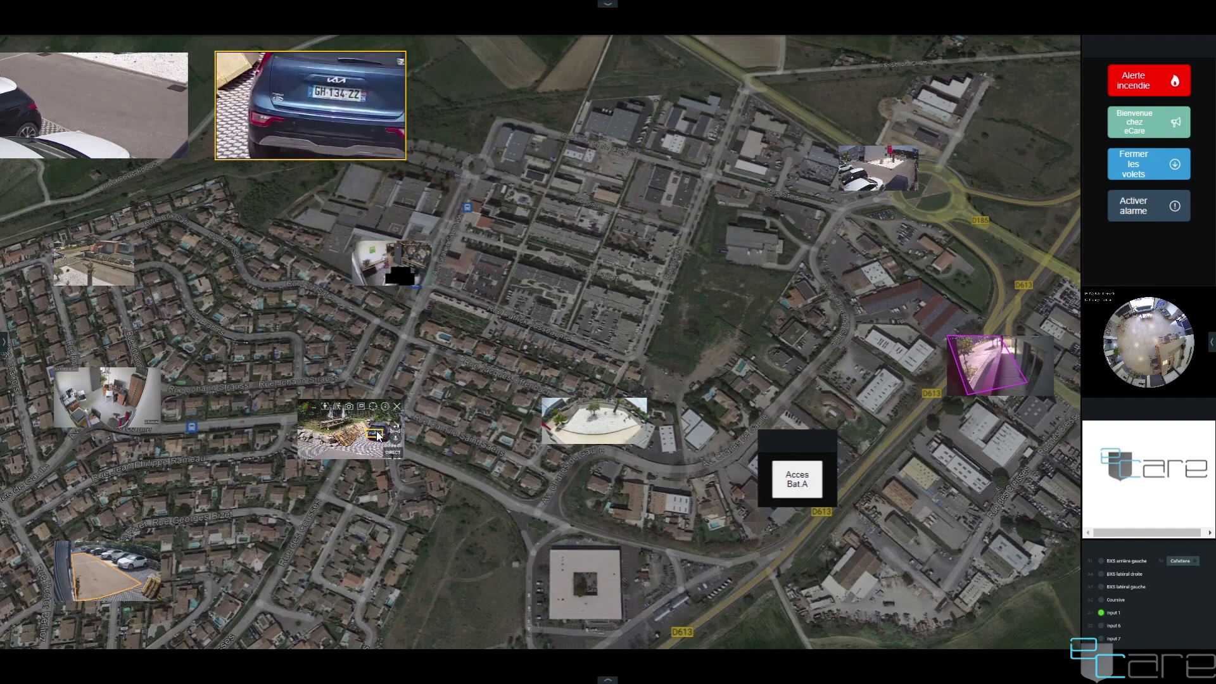
pyautogui.scroll(-3, 378, 436)
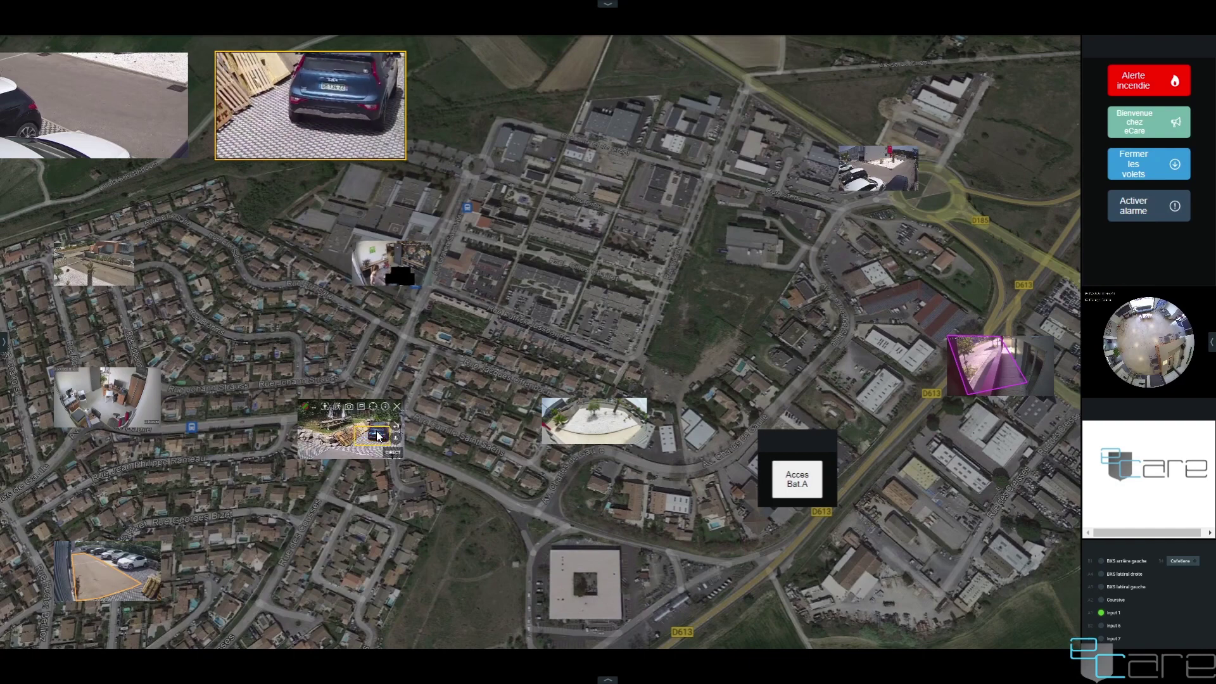
# Step: Move the zoom area to the southwestern car-park camera, to the northwestern gate camera, and back onto the PicNic camera's blue car
pyautogui.moveTo(378, 436); pyautogui.dragTo(120, 562)
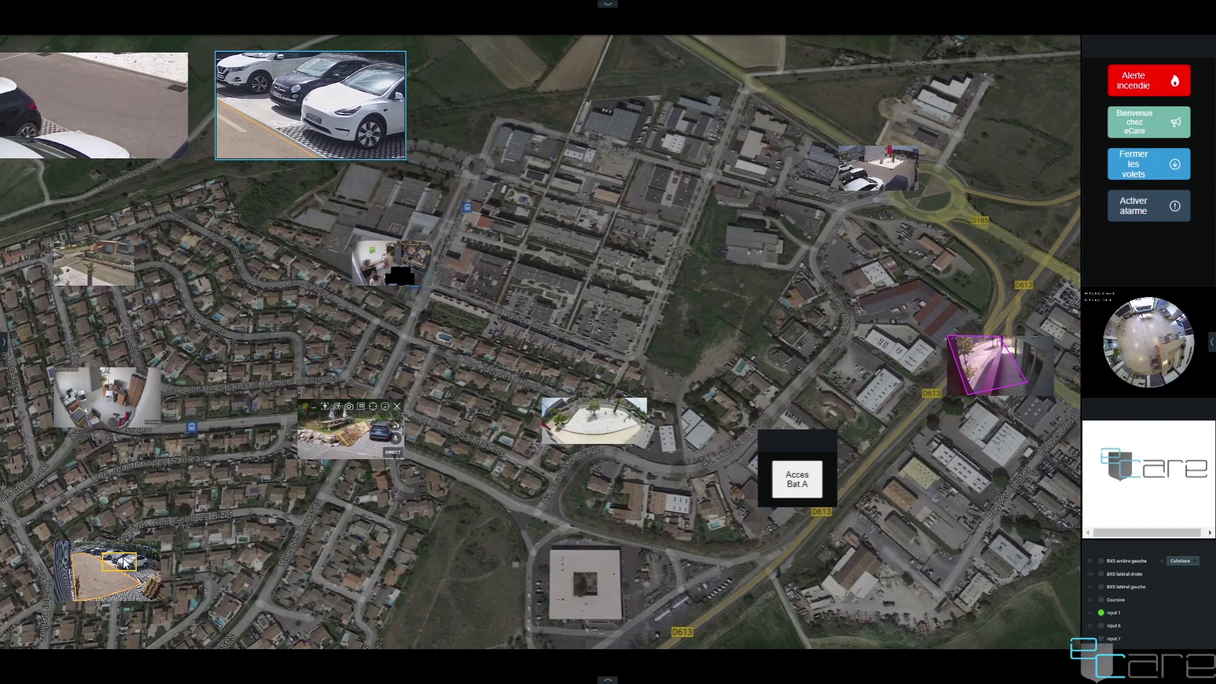
pyautogui.moveTo(125, 563); pyautogui.dragTo(101, 398)
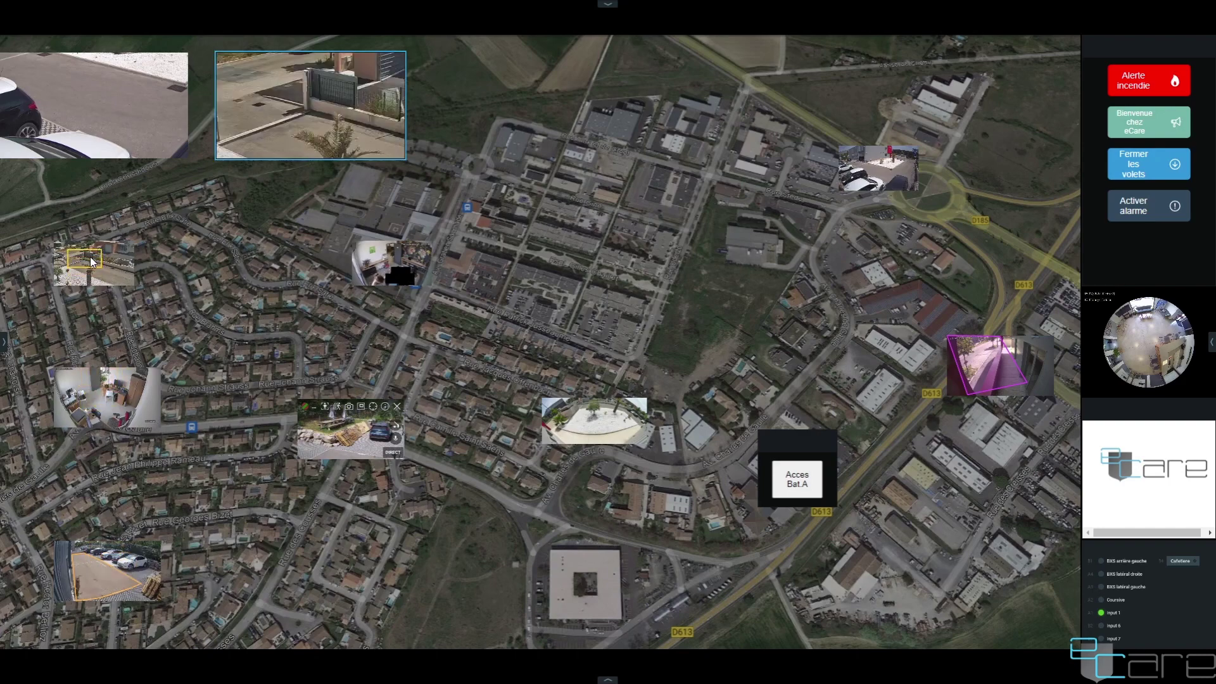
pyautogui.moveTo(92, 261); pyautogui.dragTo(379, 436)
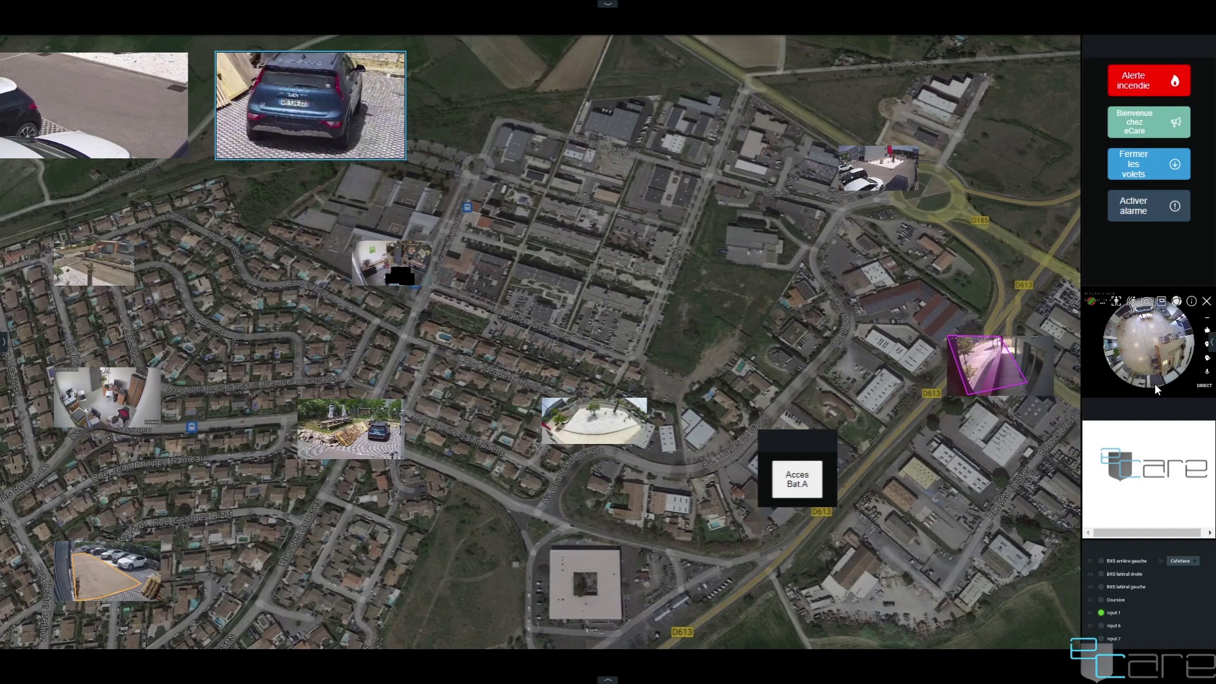
# Step: Place the office camera enlarged outside the map's western edge, with the Multicapteur camera directly beneath it
pyautogui.moveTo(97, 391); pyautogui.dragTo(66, 83)
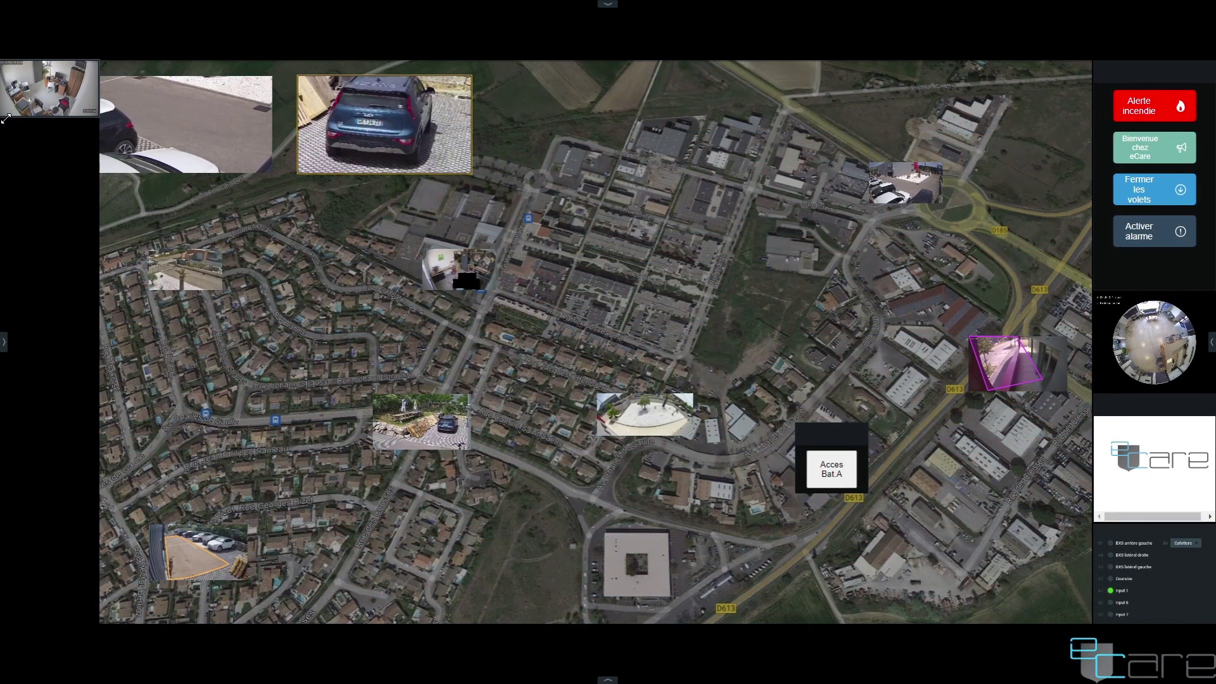
pyautogui.moveTo(7, 118); pyautogui.dragTo(141, 234)
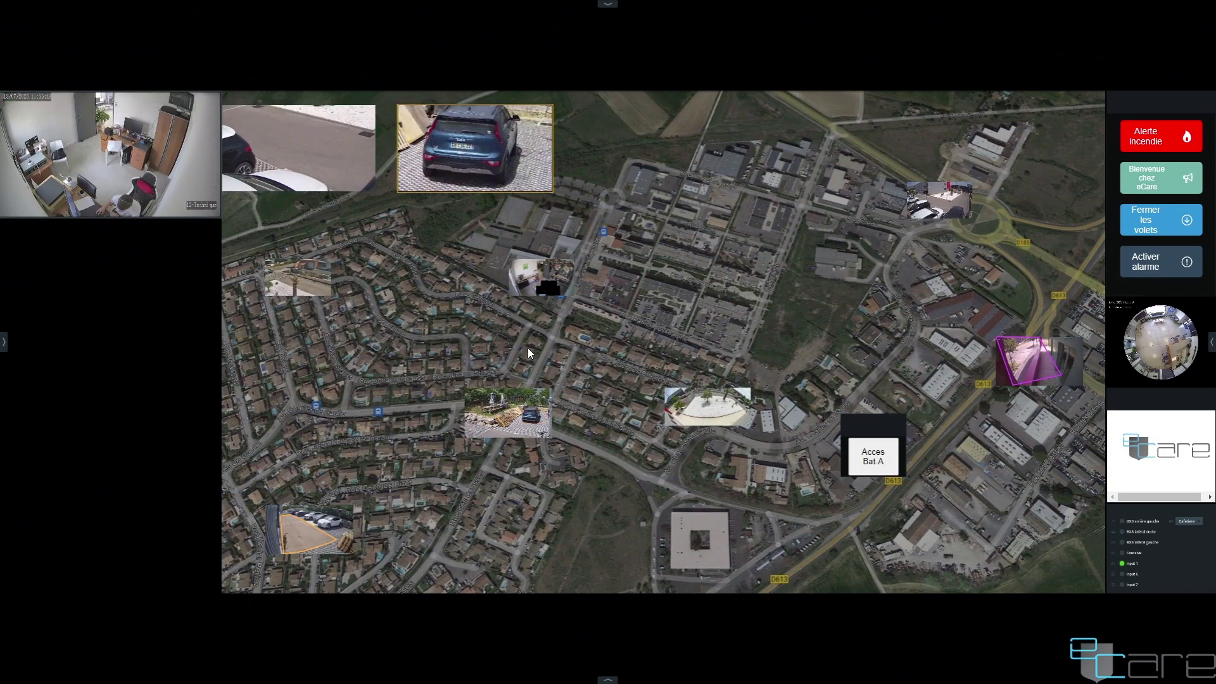
pyautogui.moveTo(705, 408); pyautogui.dragTo(9, 309)
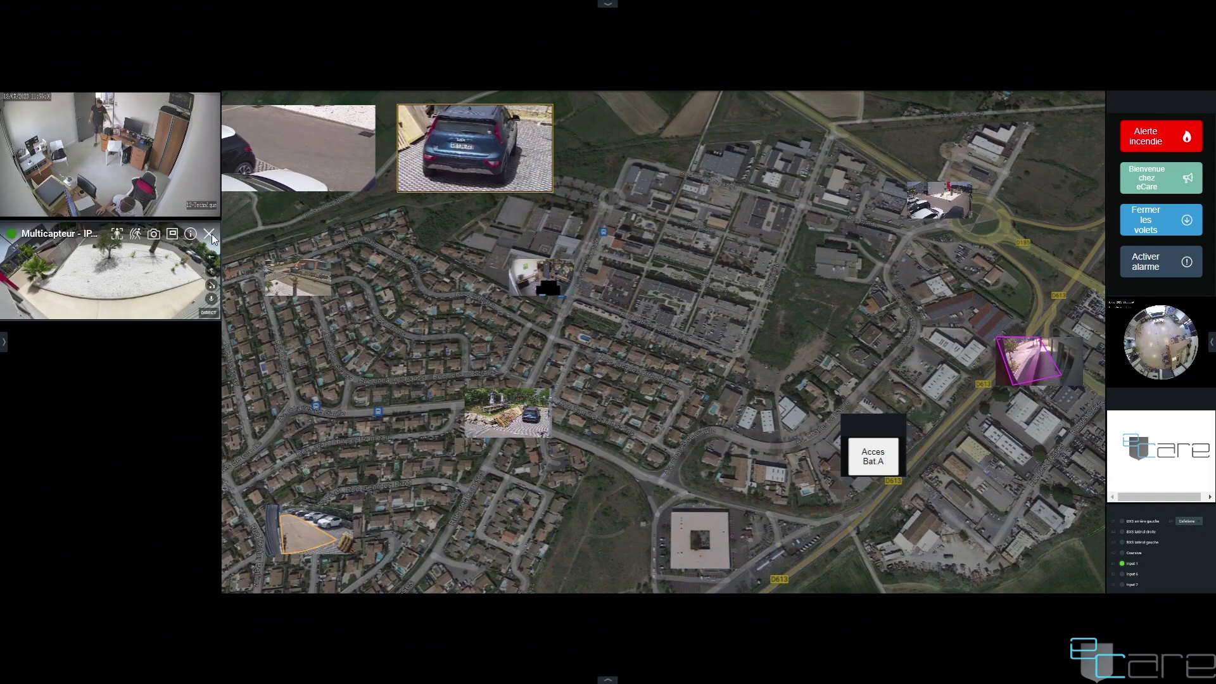
# Step: Remove the Multicapteur camera and the office camera from the layout
pyautogui.click(211, 235)
pyautogui.click(210, 105)
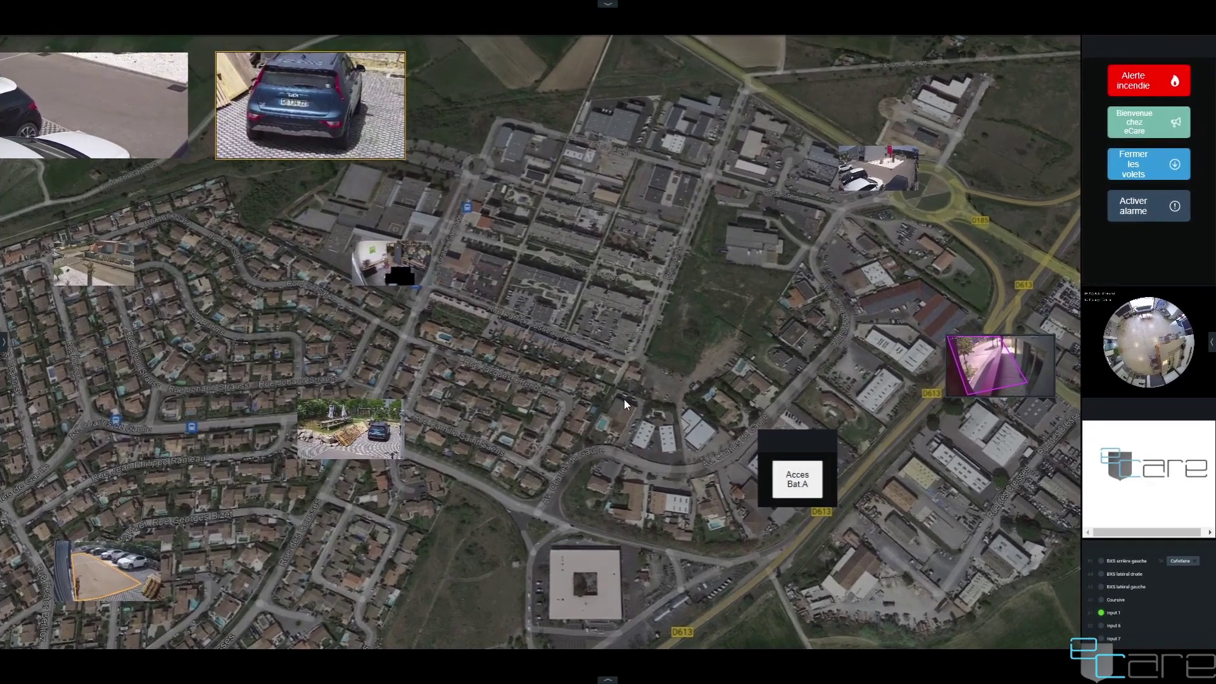
# Step: Show the recording timeline and play all cameras back from about 07:55 on 18 July 2023
pyautogui.click(607, 680)
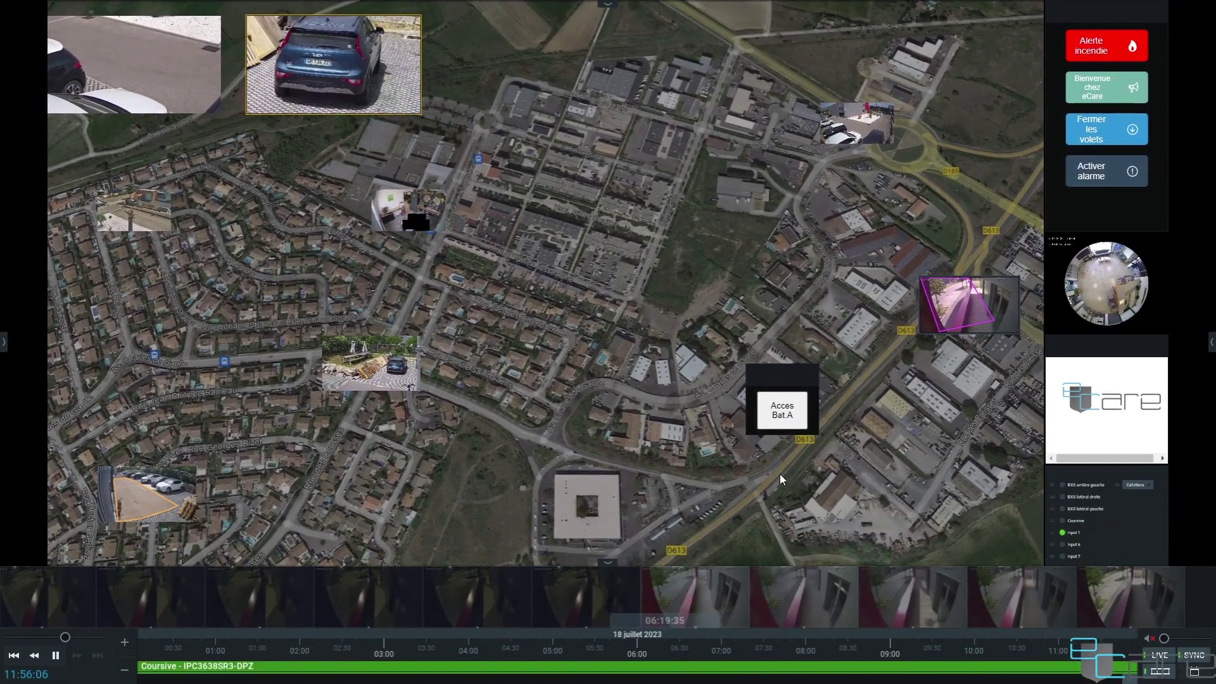
pyautogui.click(640, 644)
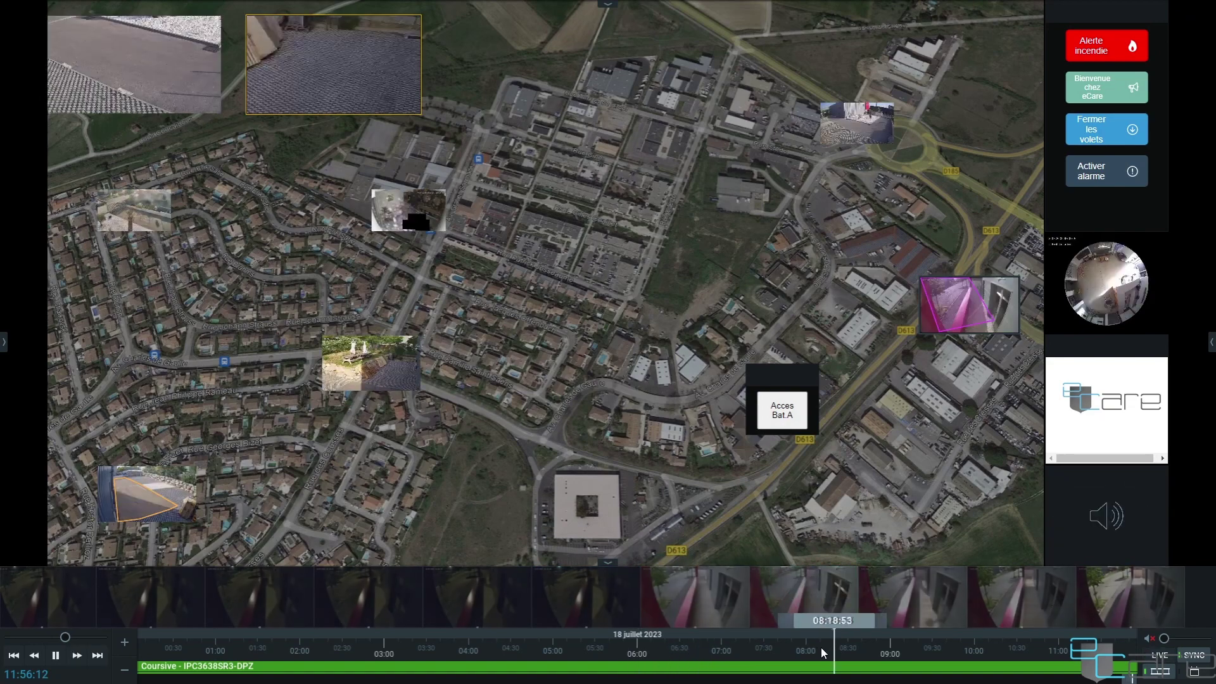
pyautogui.click(799, 646)
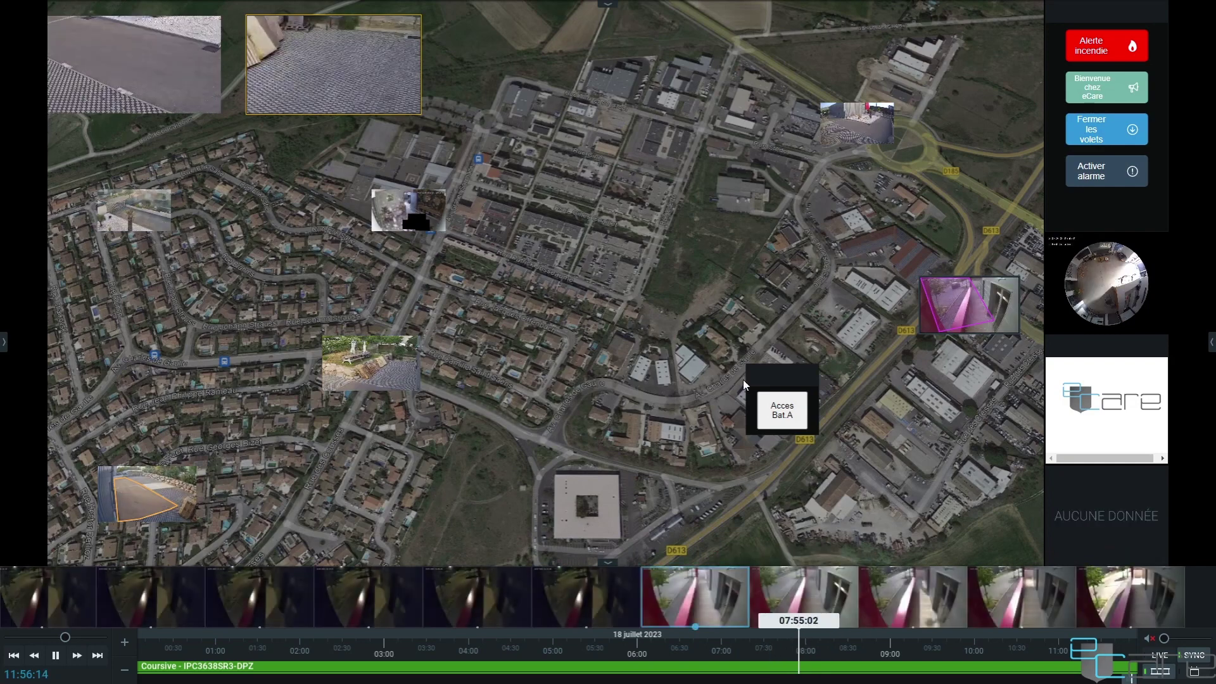
# Step: Start a motion search on the PNO-A9081R-channel 2 camera, limited to a zone on the driveway in front of the gravel bed
pyautogui.scroll(2, 867, 127)
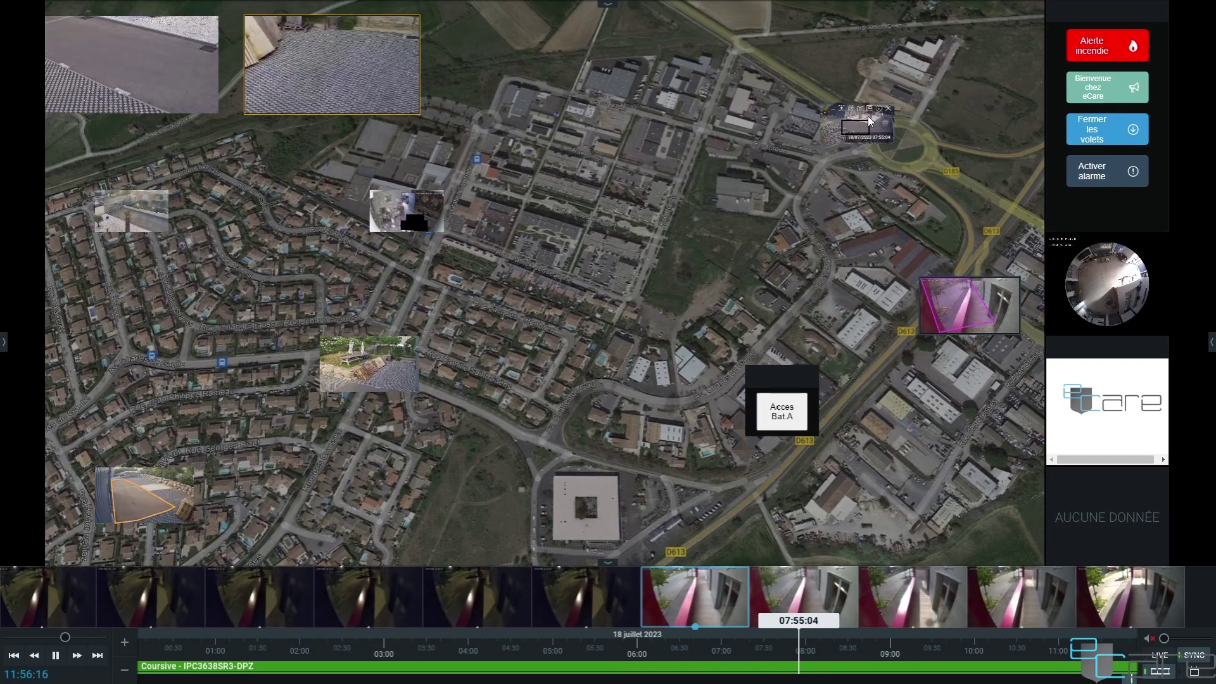
pyautogui.scroll(5, 867, 124)
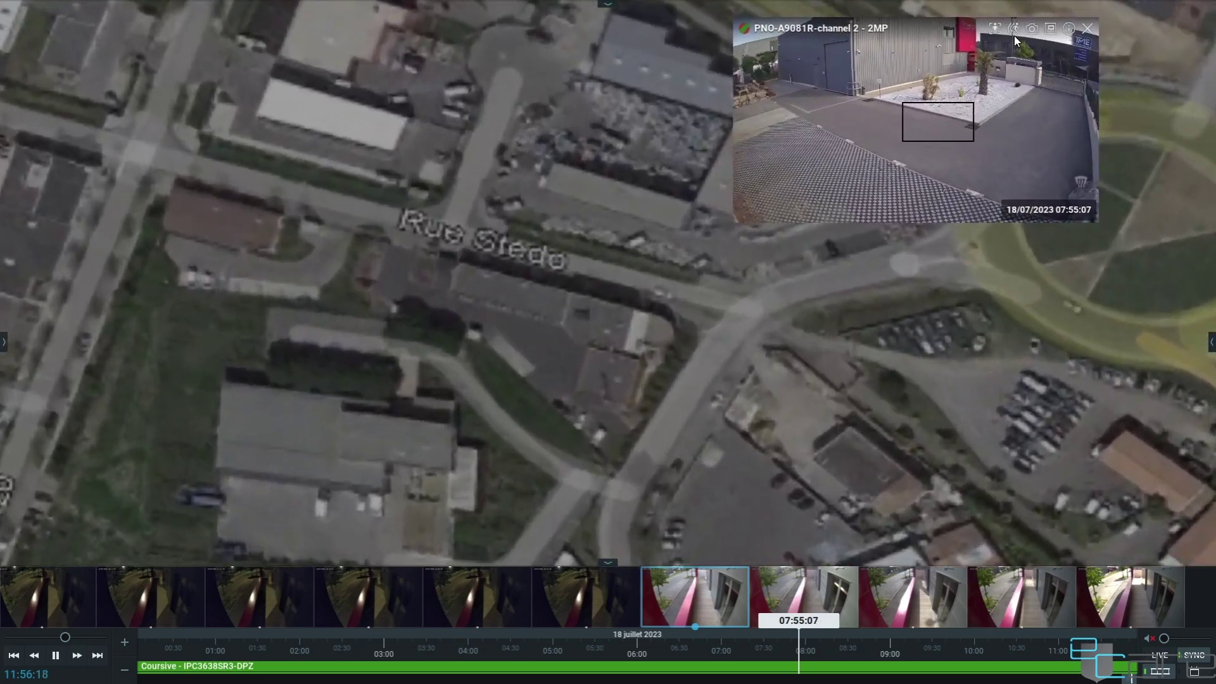
pyautogui.scroll(-5, 1014, 35)
pyautogui.click(1014, 30)
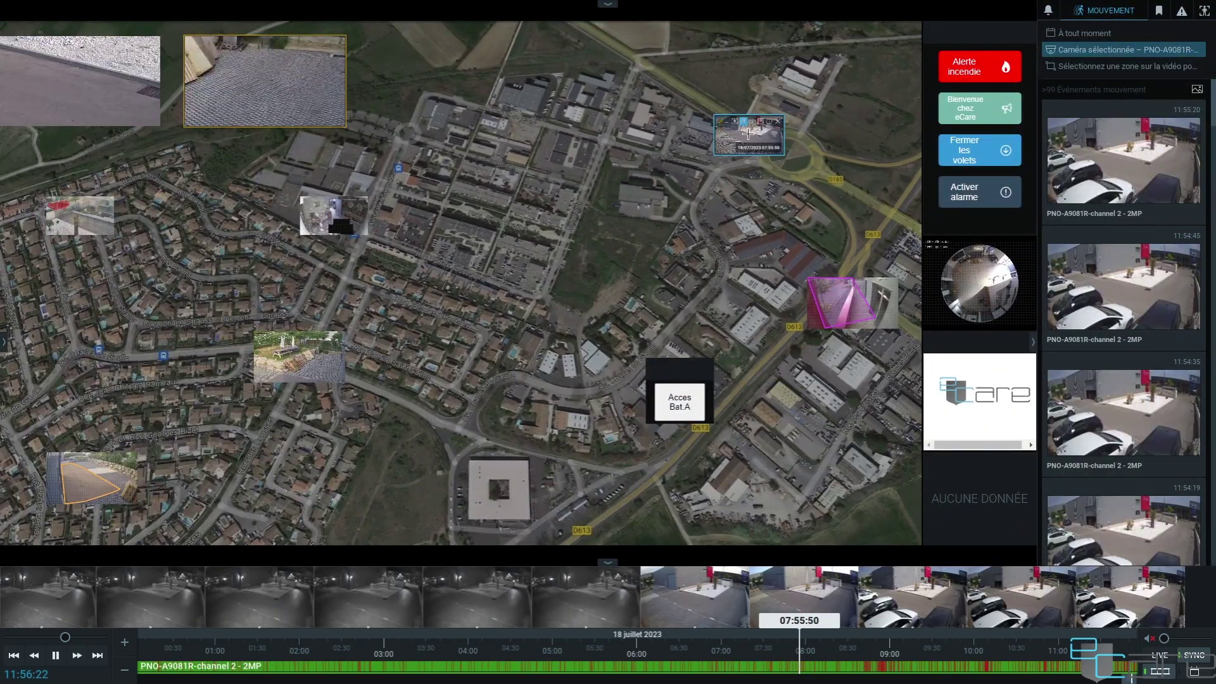
pyautogui.click(758, 143)
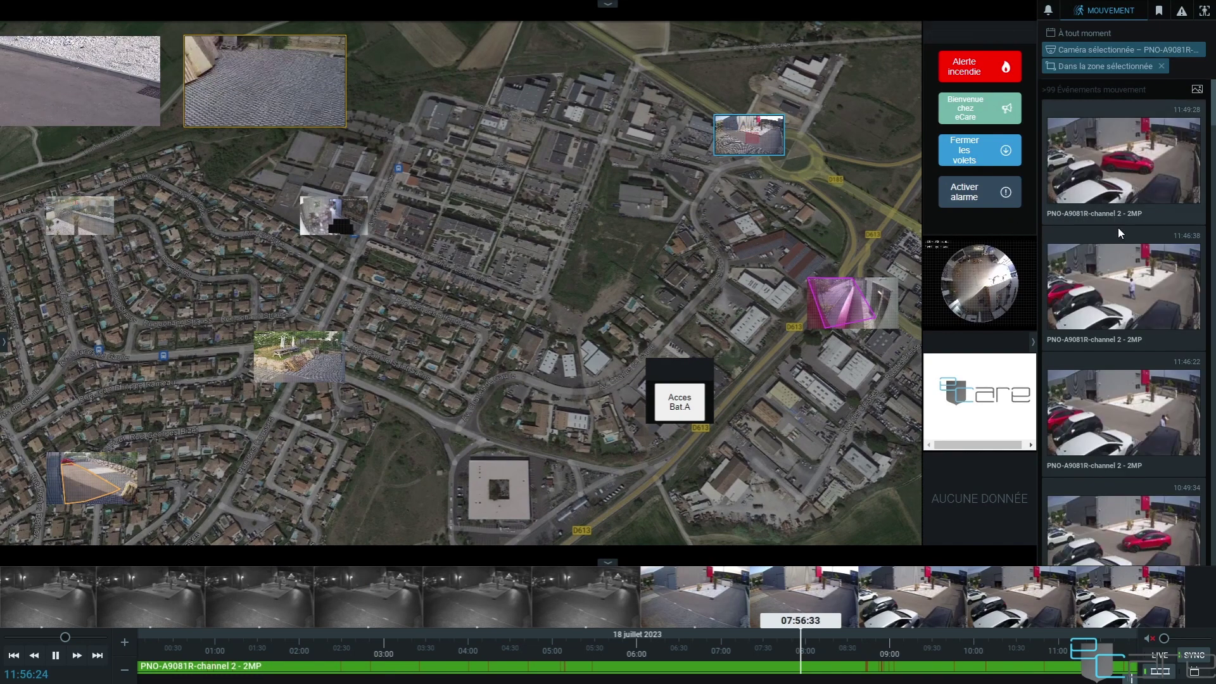
# Step: Browse the motion events found in the zone and play the 11:46:38 event
pyautogui.scroll(-10, 1126, 328)
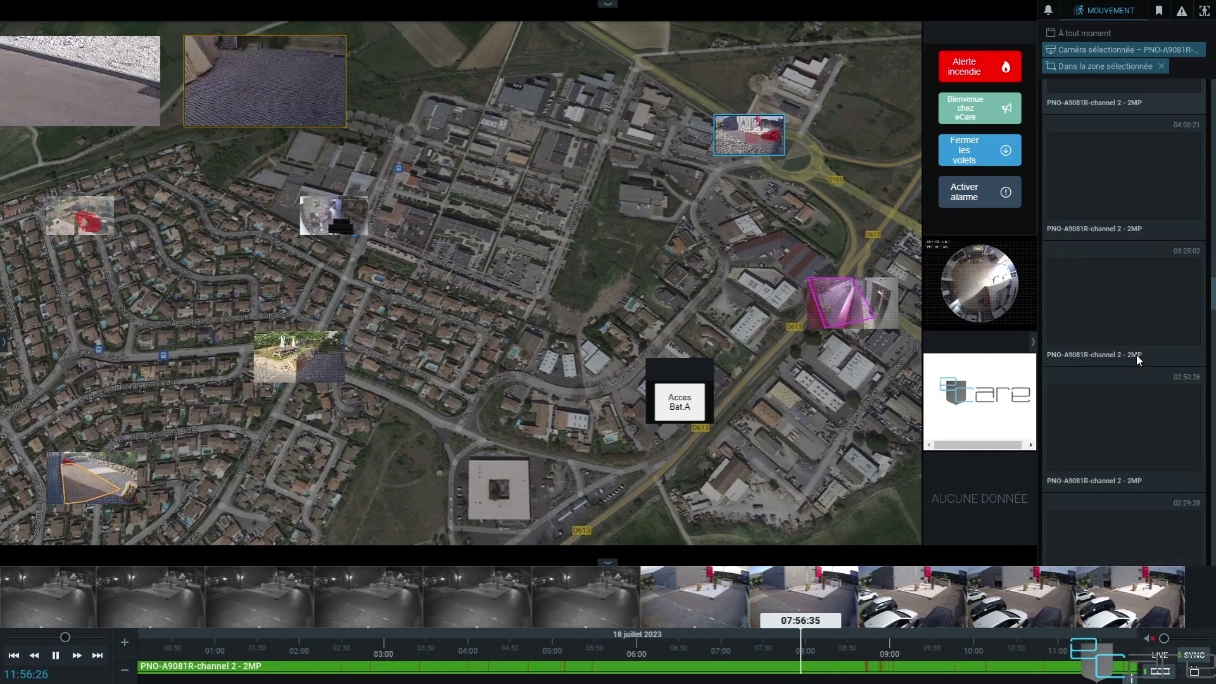
pyautogui.scroll(10, 1136, 356)
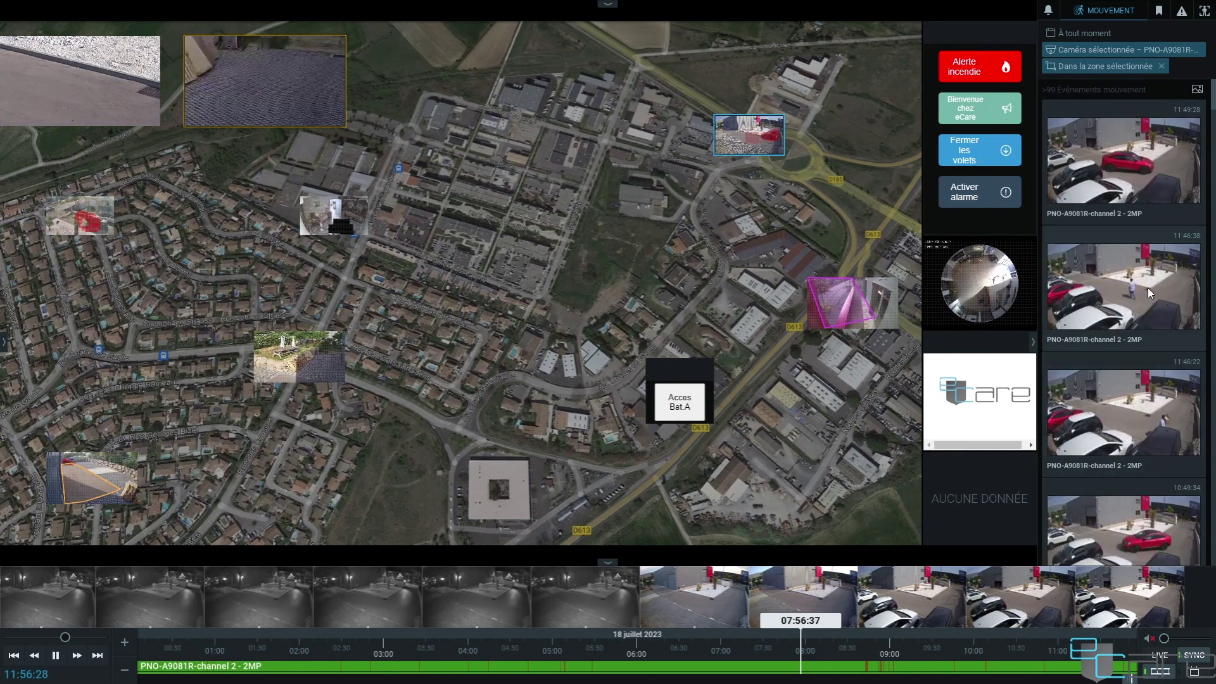
pyautogui.click(1147, 288)
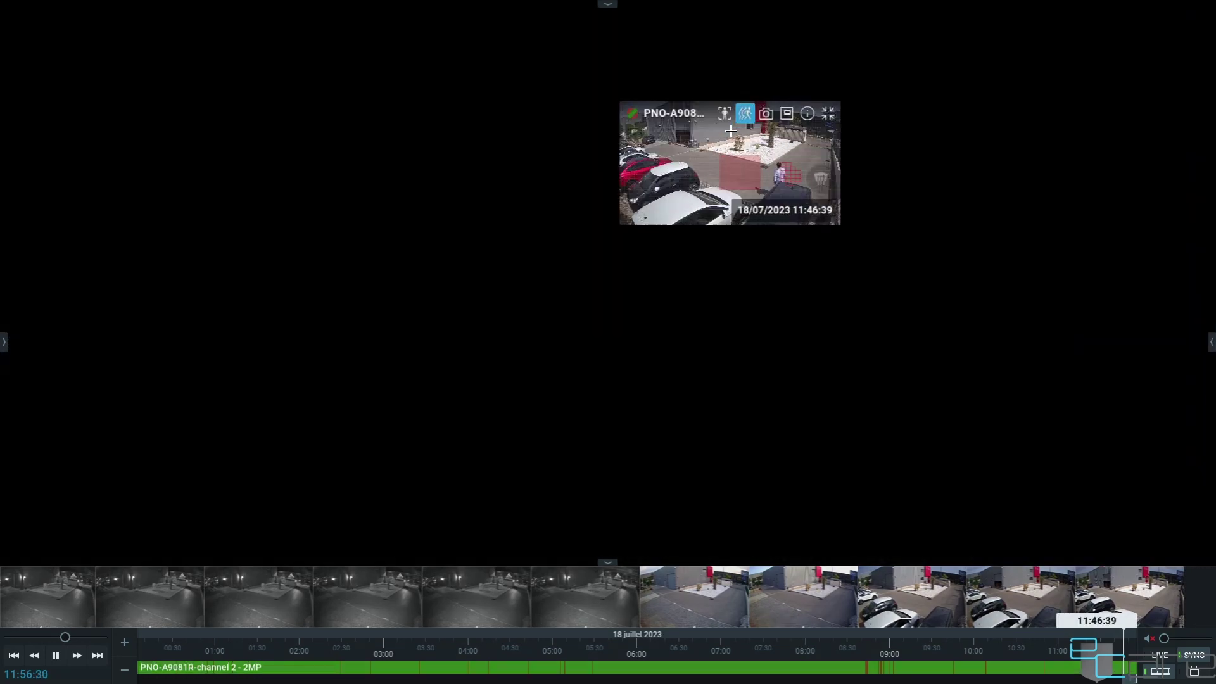
# Step: Speed the event playback up to 2x, and leave the camera's full-screen view to return to the map
pyautogui.click(76, 656)
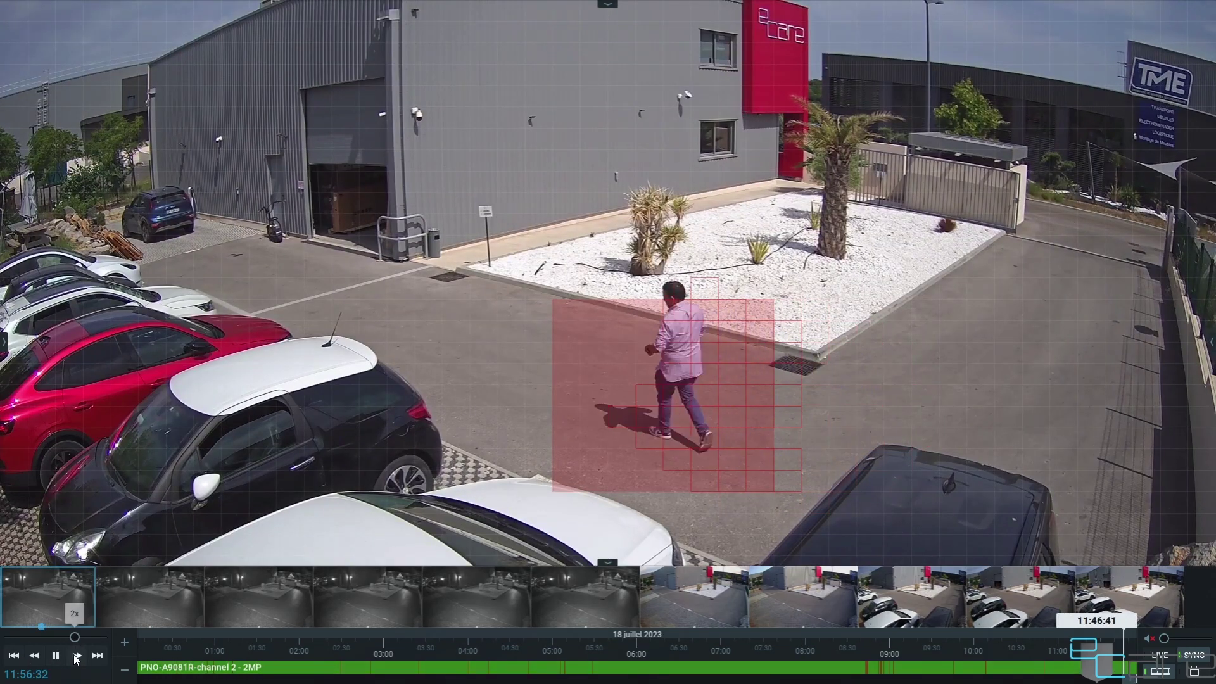
pyautogui.click(77, 656)
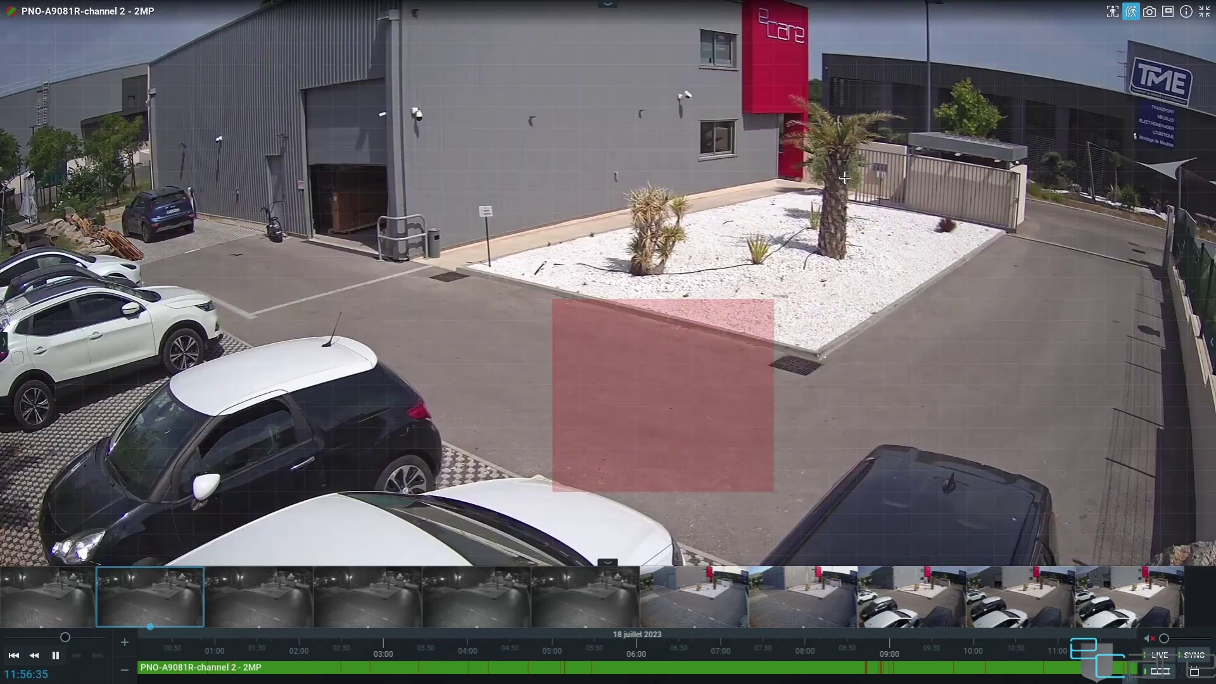
pyautogui.doubleClick(842, 187)
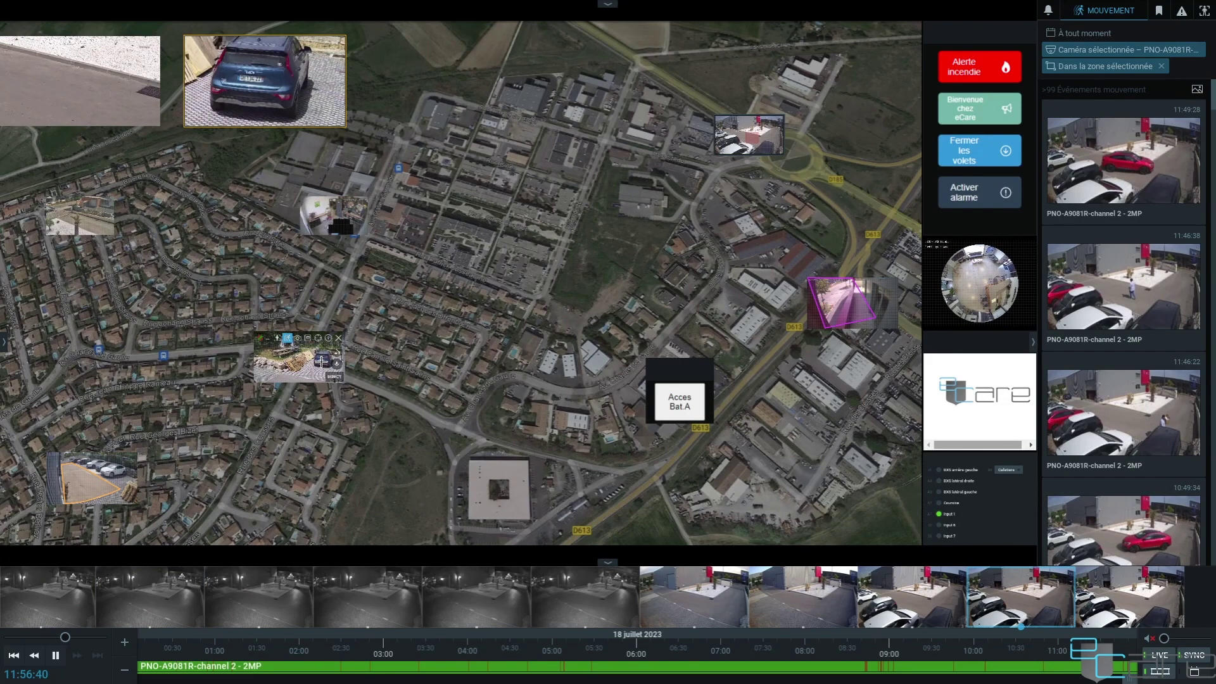
# Step: Examine the PicNic camera's live image up close, and the inputs and outputs of the Boitier I/O - AXISP8221 module
pyautogui.scroll(5, 321, 362)
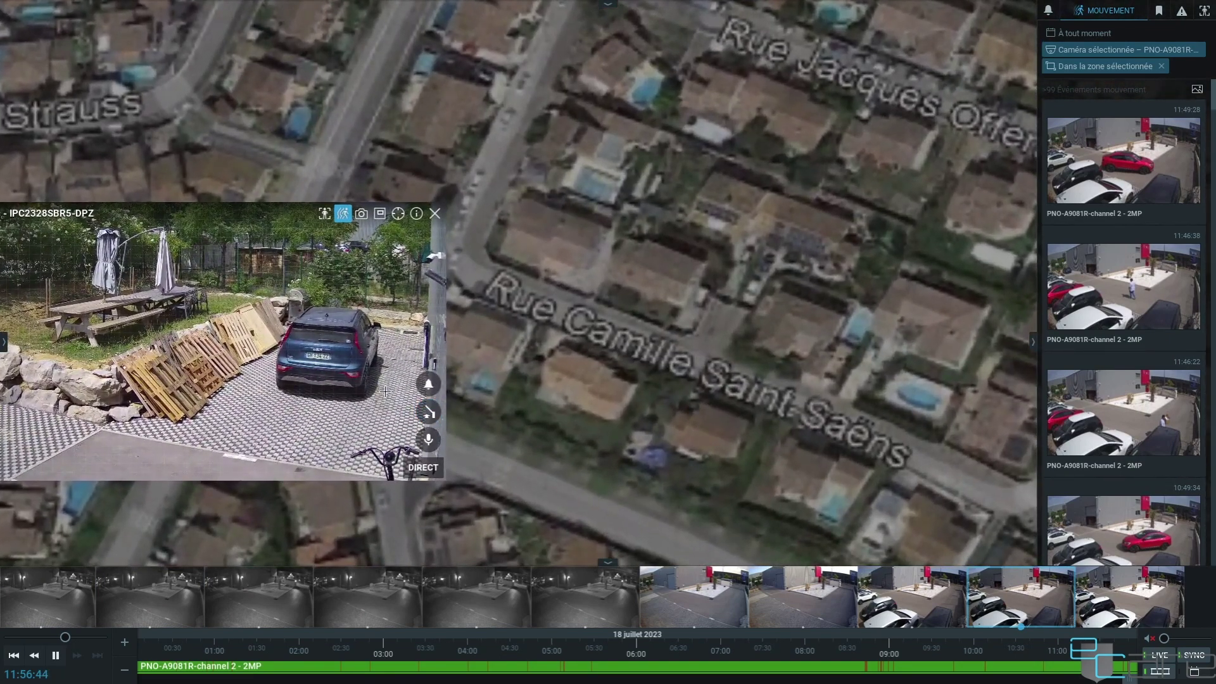
pyautogui.scroll(-5, 391, 359)
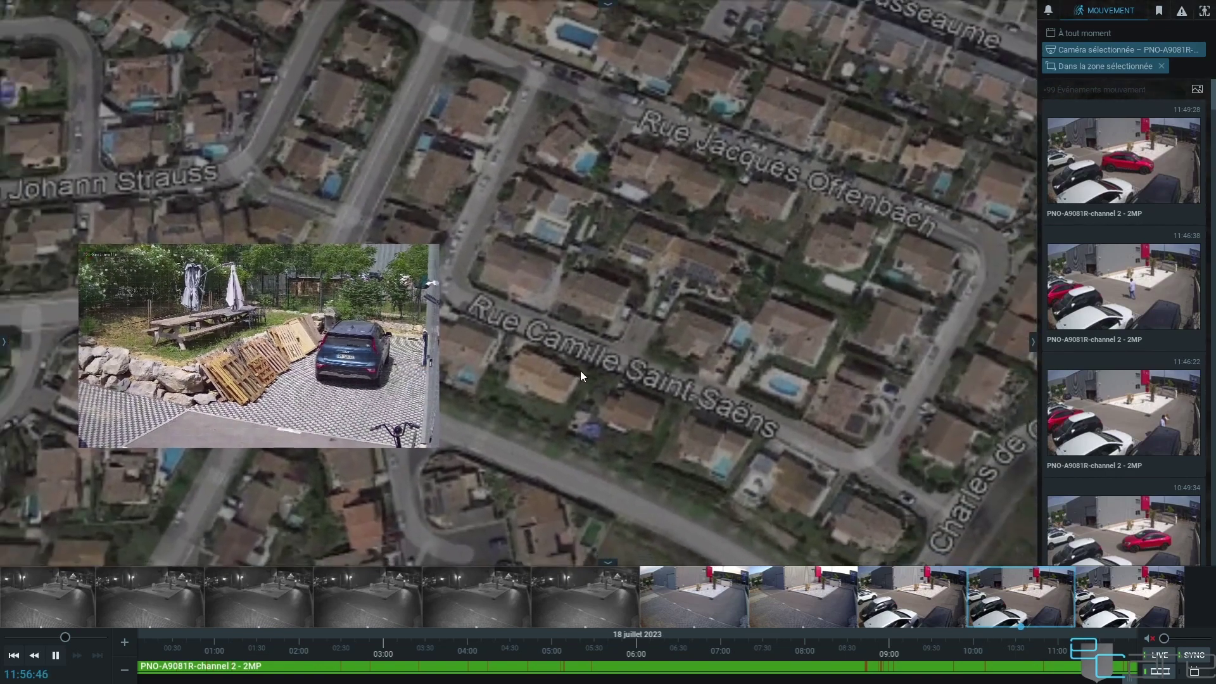
pyautogui.scroll(-5, 583, 374)
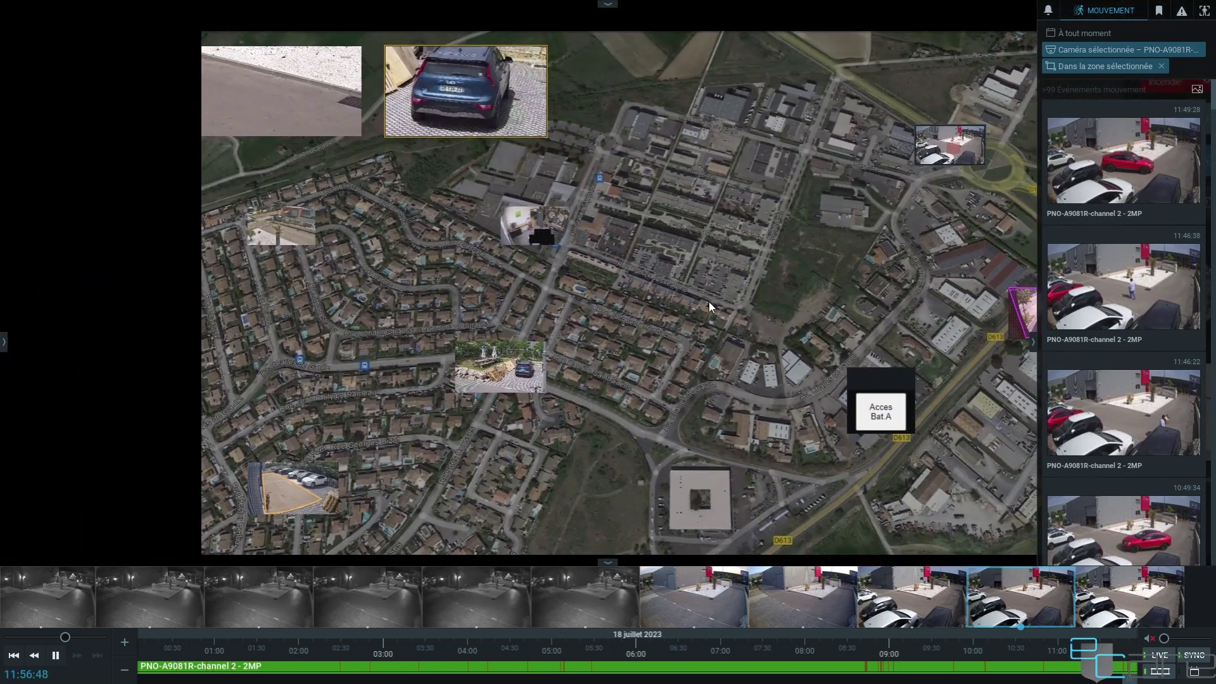
pyautogui.moveTo(709, 301); pyautogui.dragTo(520, 282)
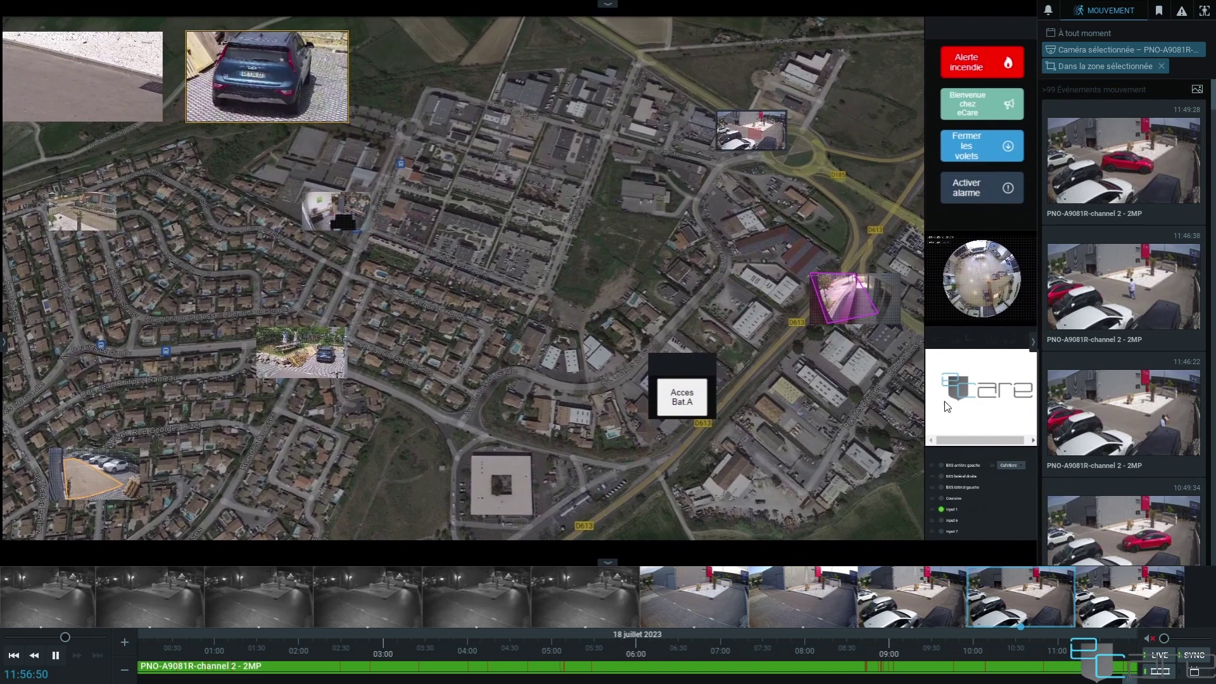
pyautogui.scroll(8, 974, 496)
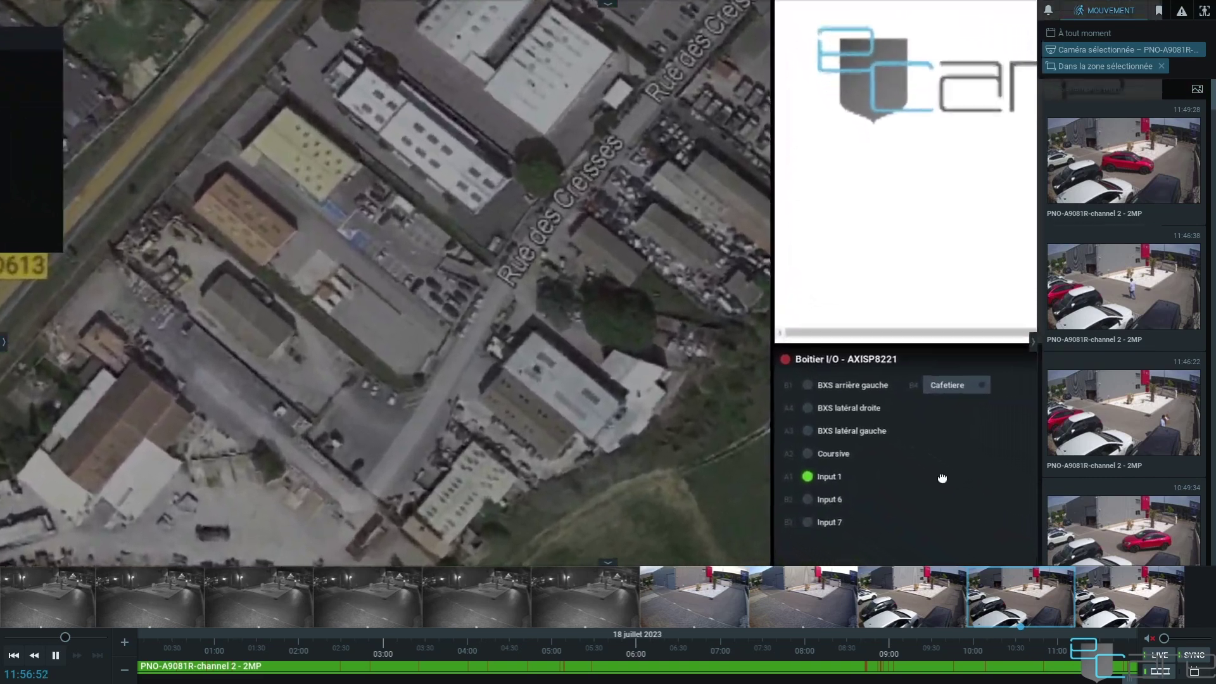
pyautogui.moveTo(942, 478); pyautogui.dragTo(774, 421)
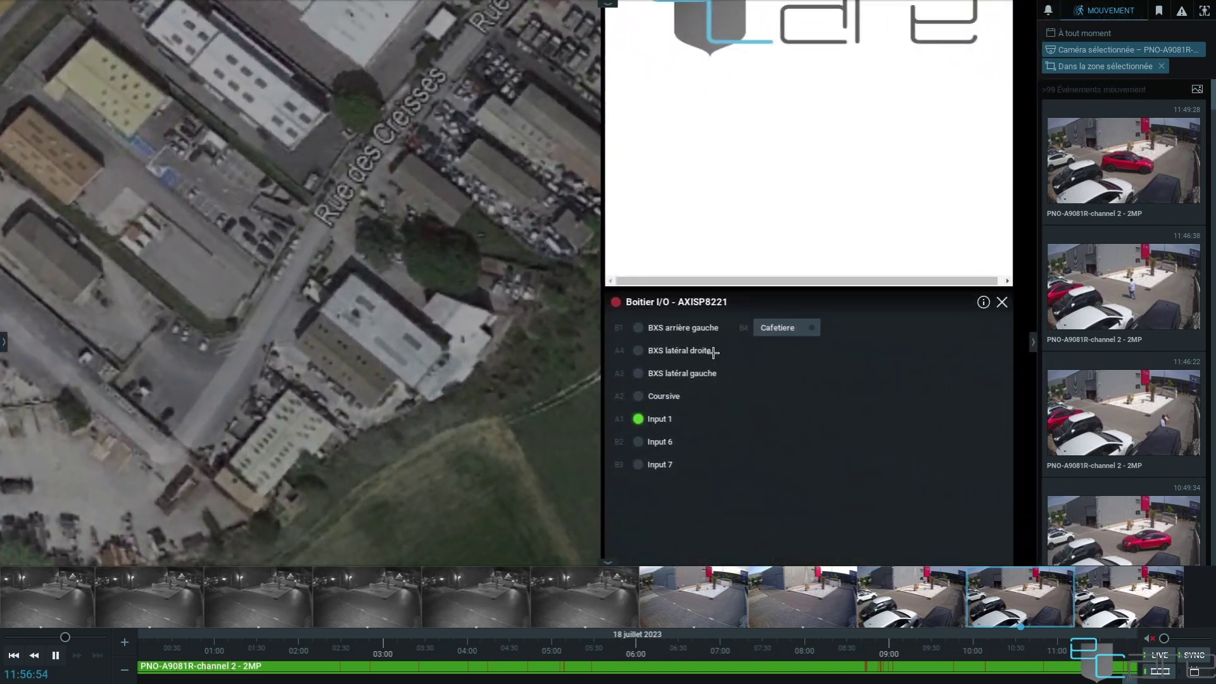
pyautogui.scroll(-6, 606, 371)
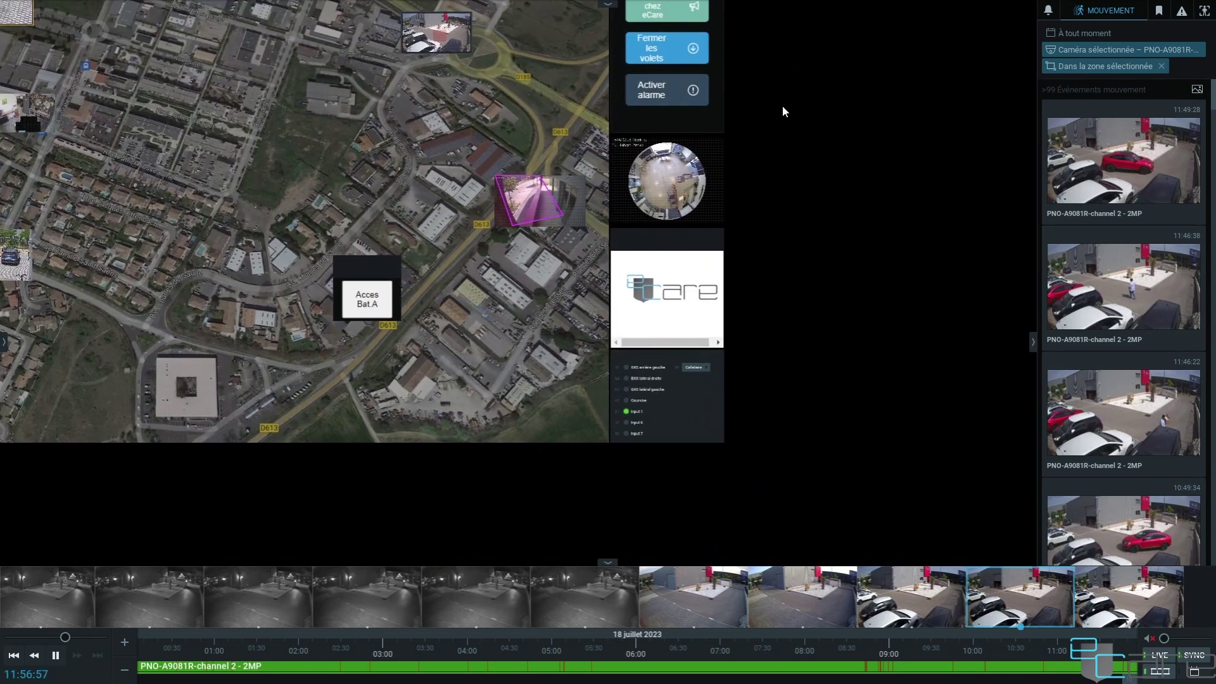
pyautogui.moveTo(784, 111); pyautogui.dragTo(882, 302)
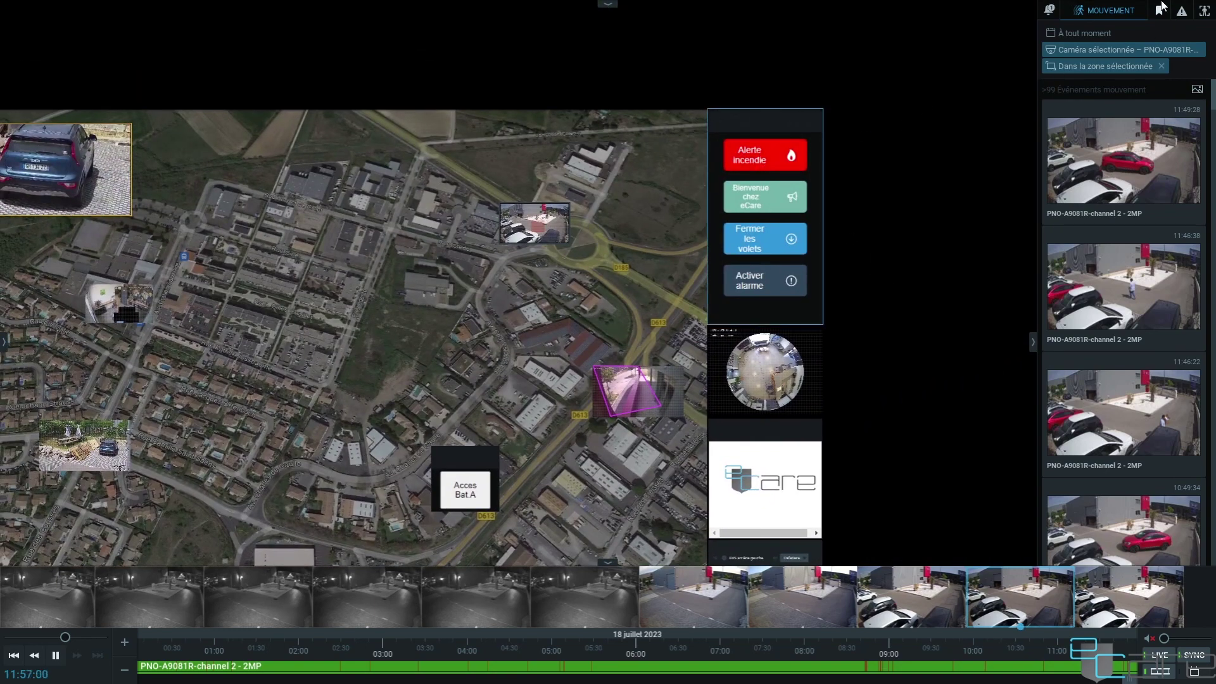
# Step: Display the list of system notifications, and hide it again
pyautogui.click(1053, 12)
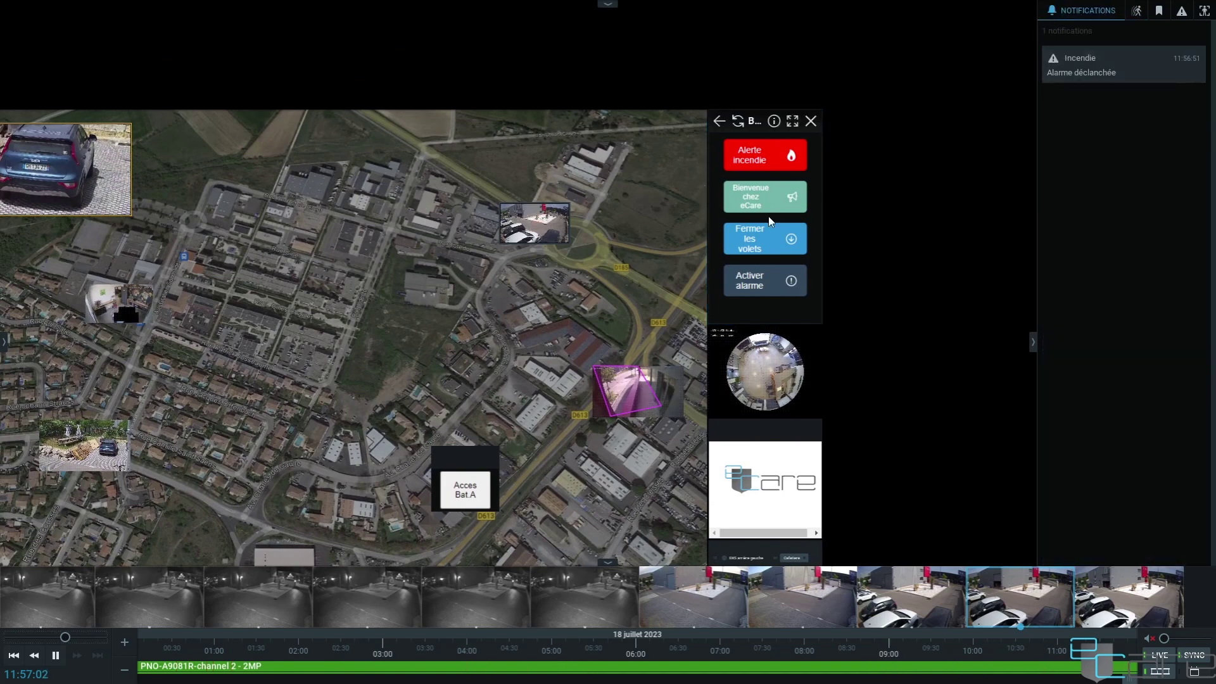
pyautogui.click(1034, 345)
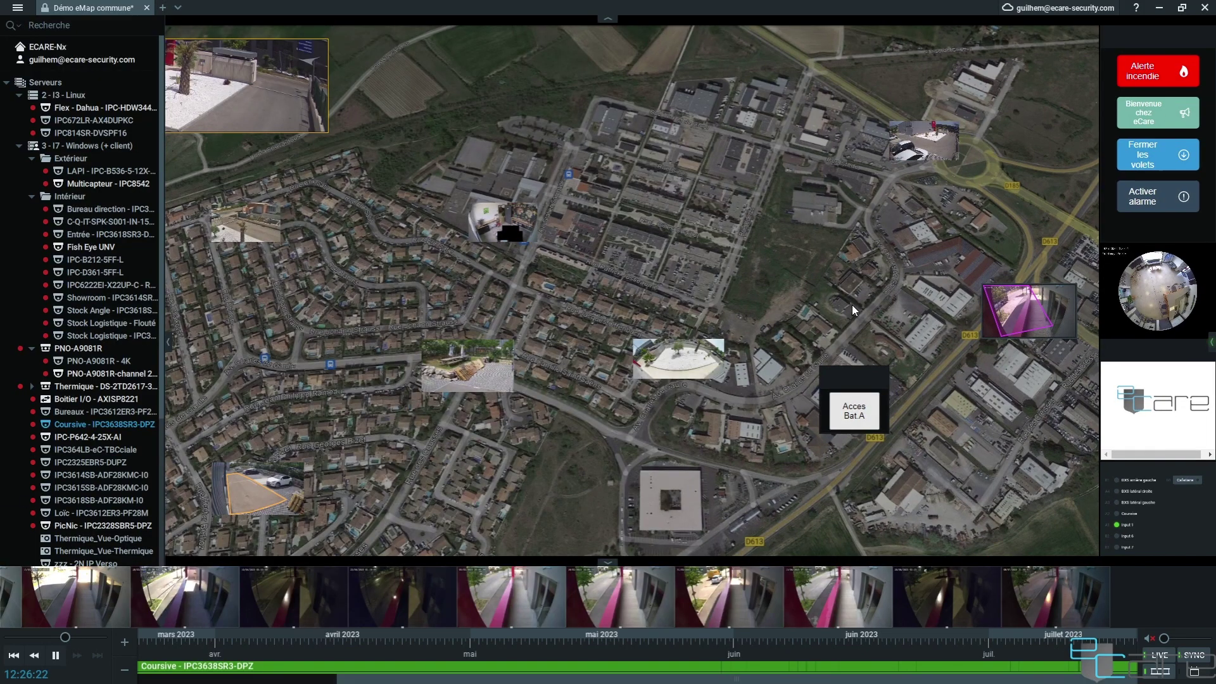
# Step: Open the building's interior map from the Acces Bat.A tile on the city map
pyautogui.moveTo(861, 415)
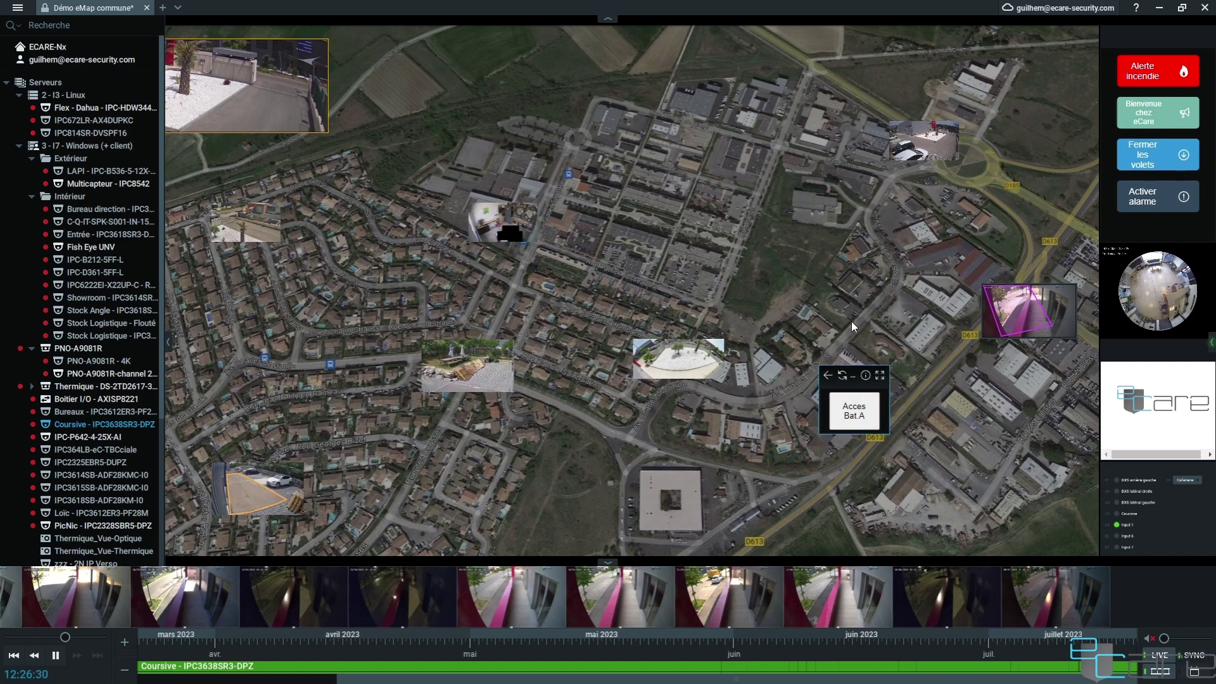
pyautogui.click(854, 413)
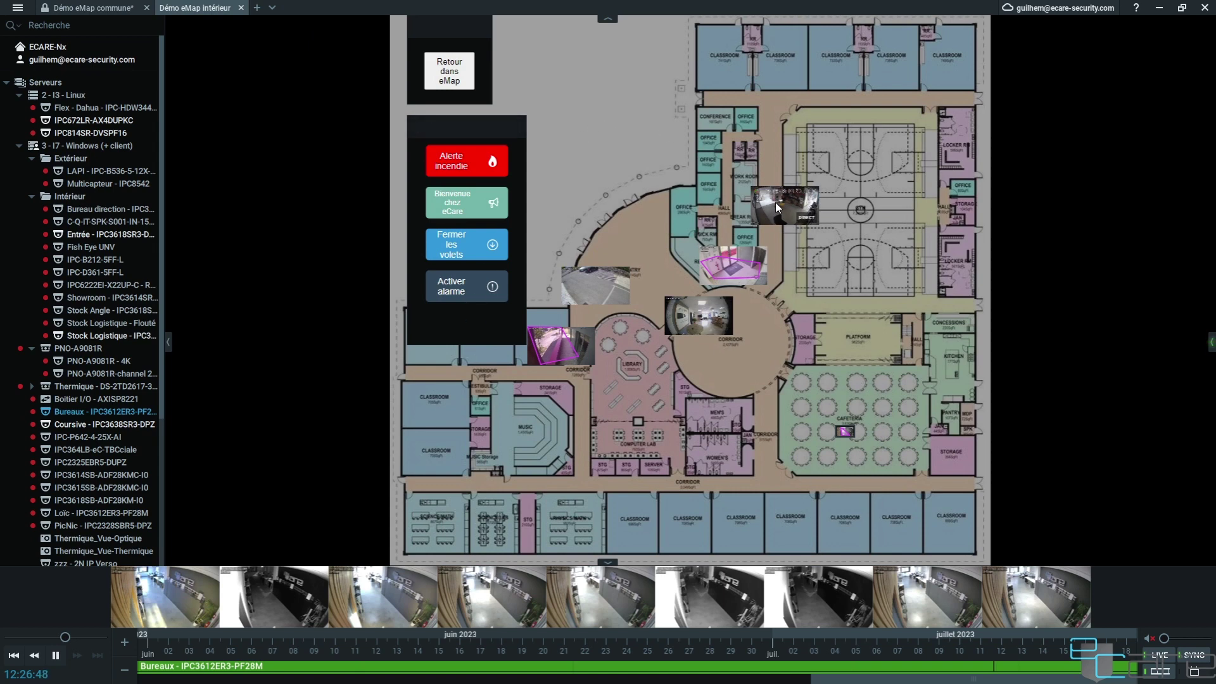
# Step: Move the Stock Logistique camera to the eastern side of the basketball courts, and place the Bureaux camera enlarged at the cafeteria's southeastern corner
pyautogui.moveTo(772, 211); pyautogui.dragTo(893, 199)
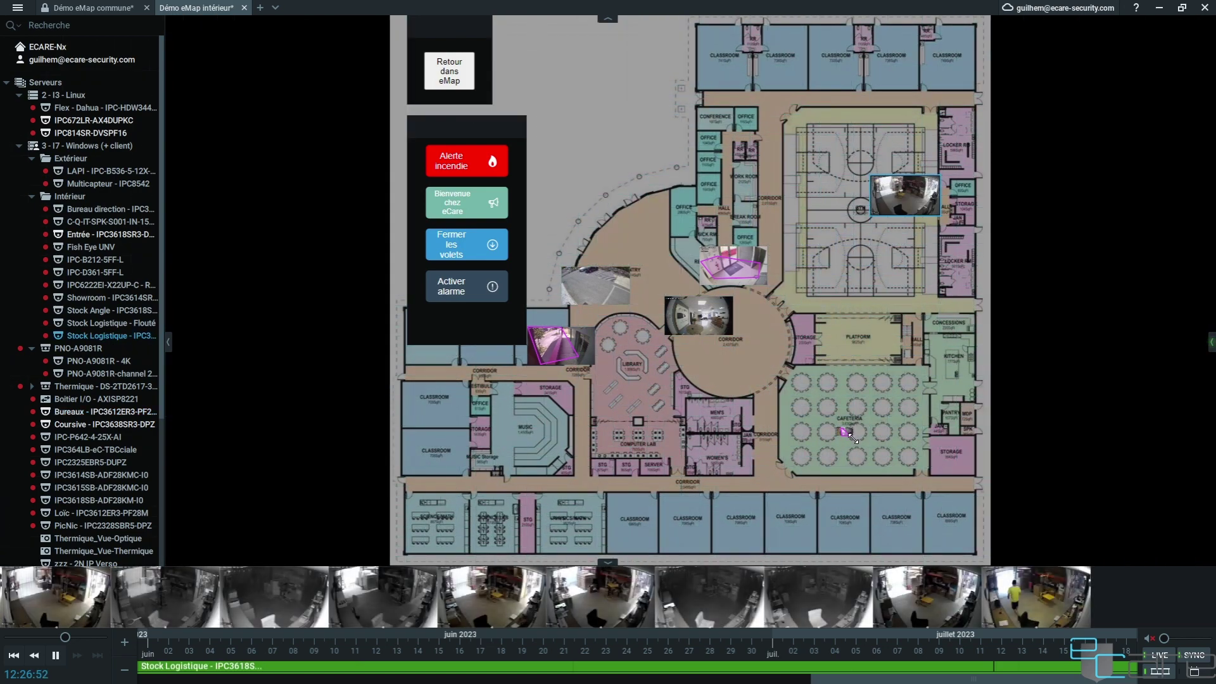
pyautogui.moveTo(854, 438); pyautogui.dragTo(919, 474)
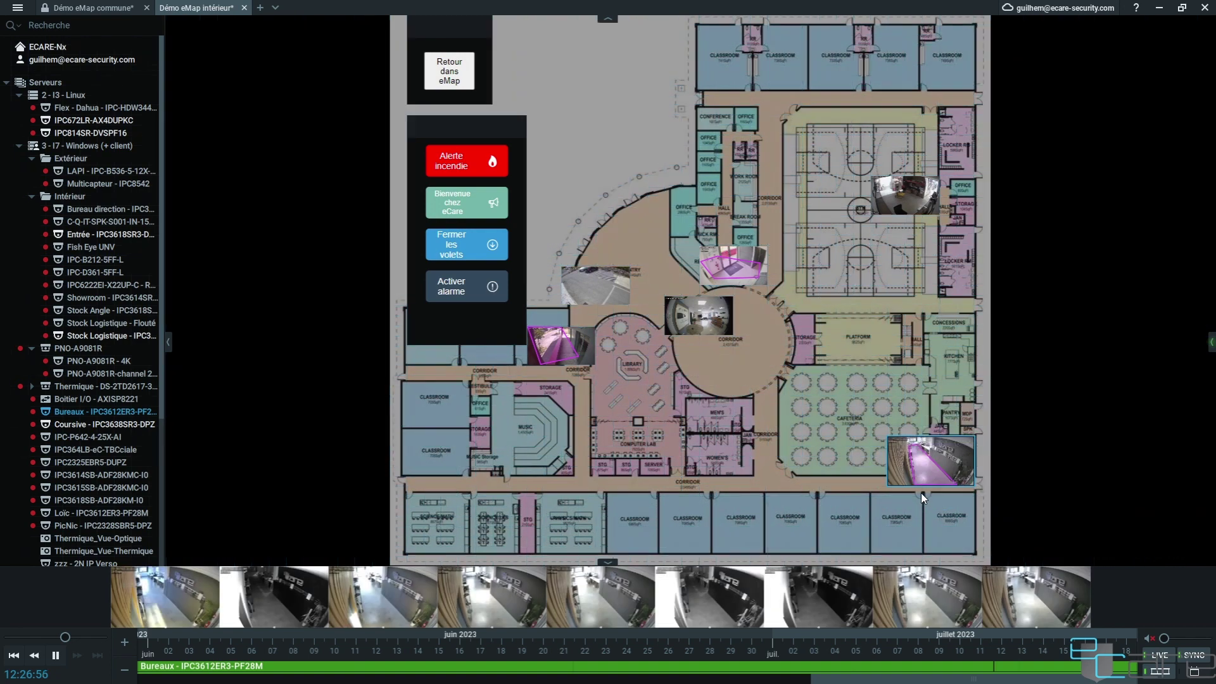
# Step: Return to the Démo eMap commune layout and create a new empty layout
pyautogui.moveTo(467, 181)
pyautogui.moveTo(459, 73)
pyautogui.click(92, 6)
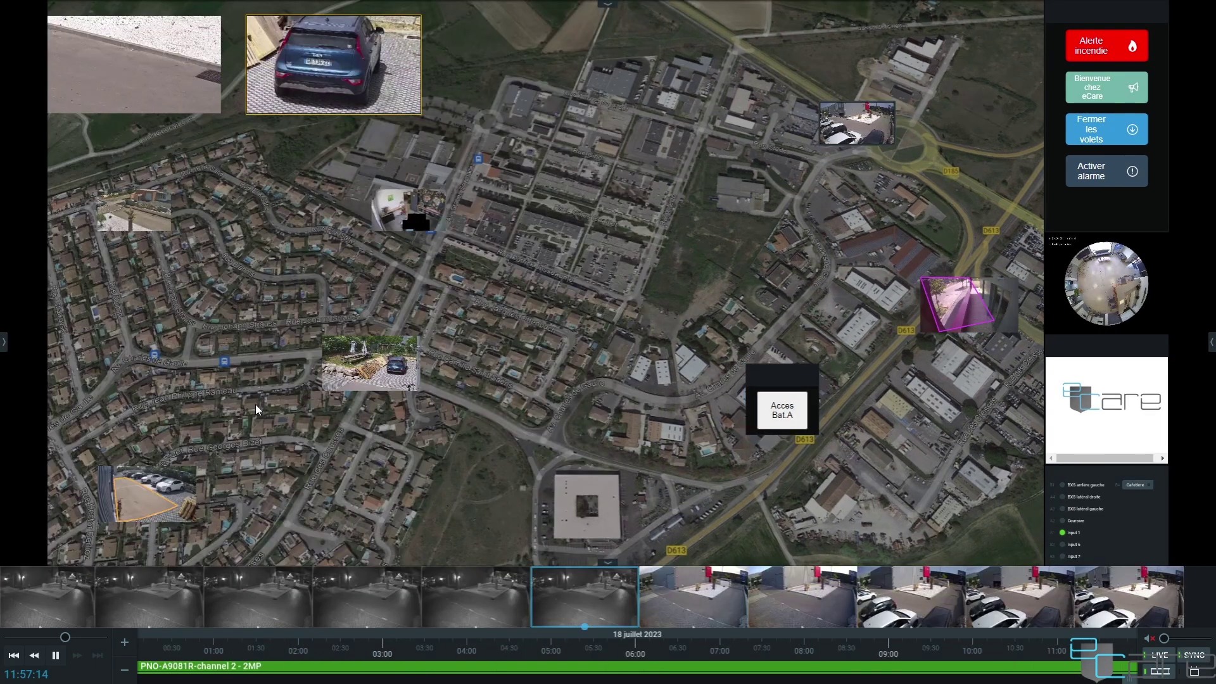
pyautogui.click(608, 5)
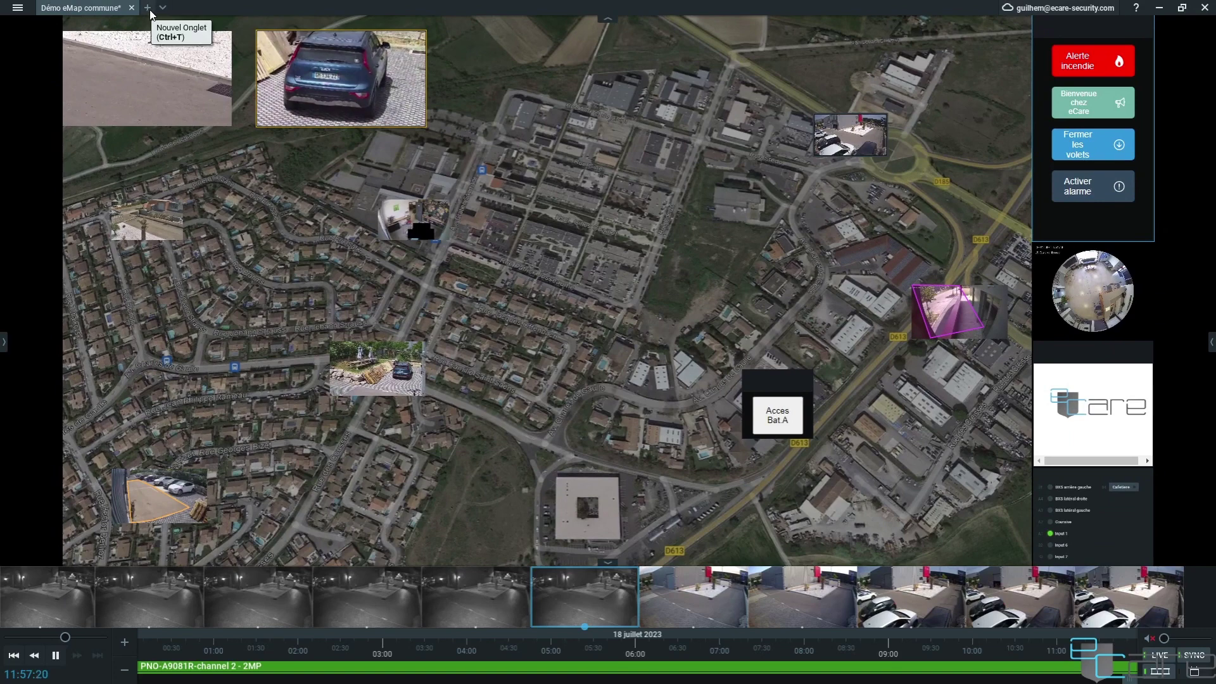
pyautogui.click(150, 11)
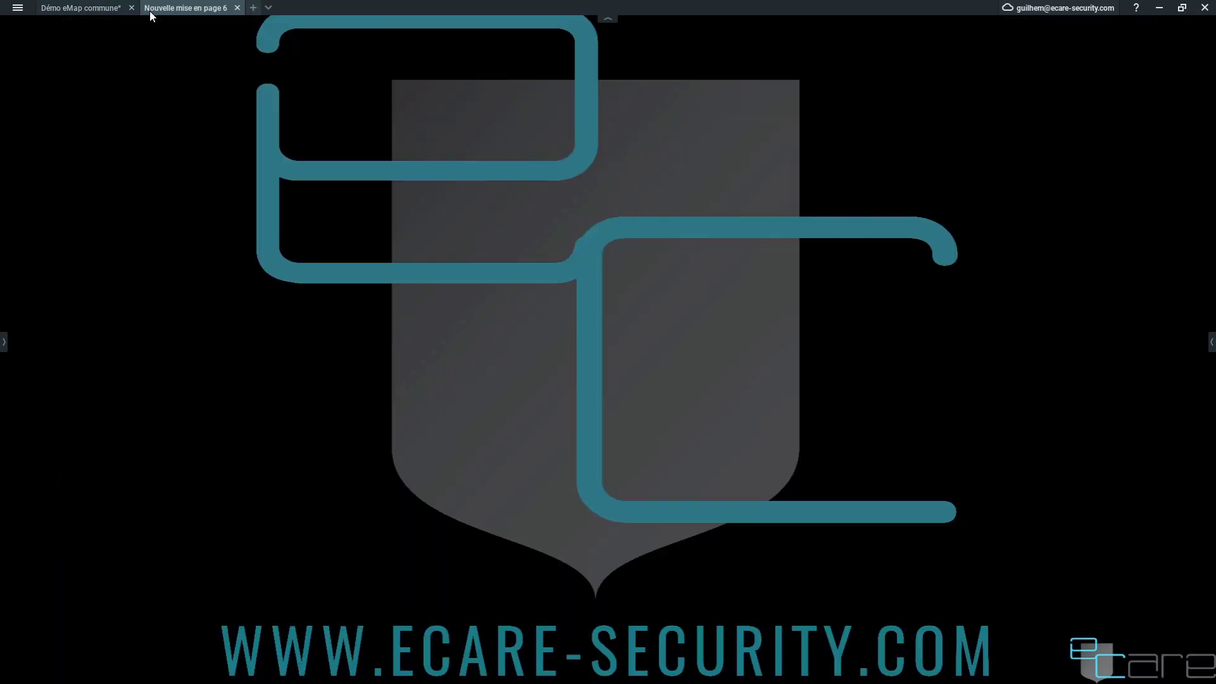
# Step: Set Plan entrepot.jpg from the Downloads folder as the new layout's background, cropped to the screen proportions
pyautogui.rightClick(480, 250)
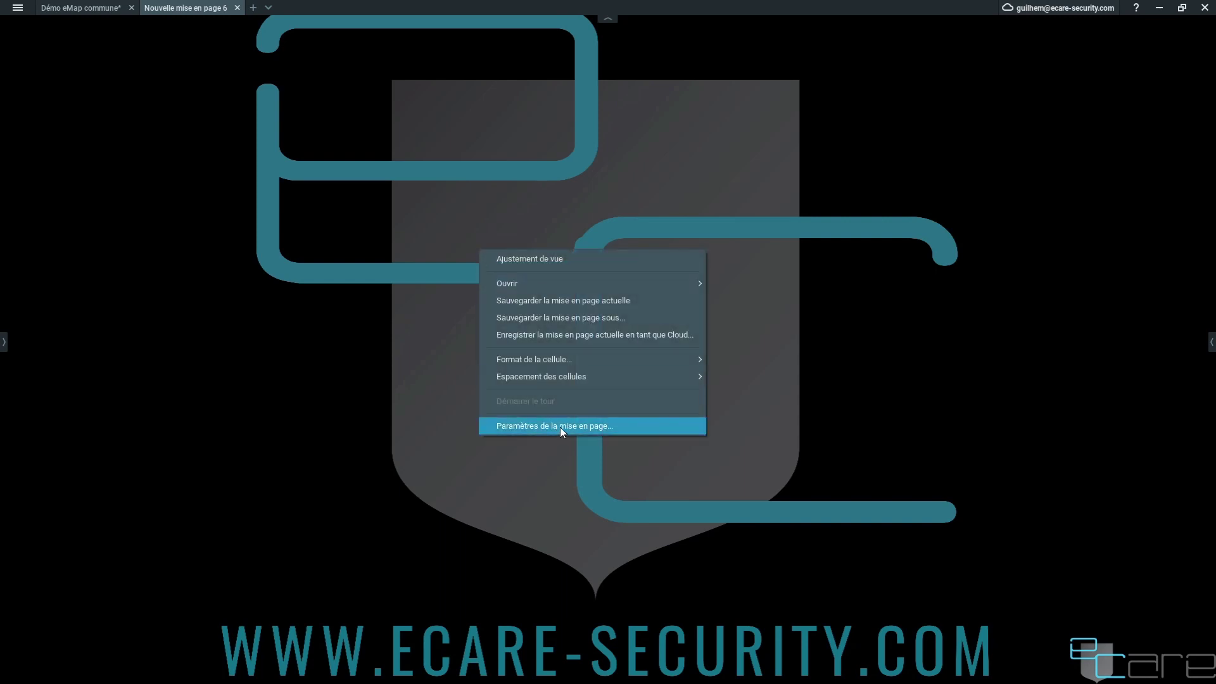
pyautogui.click(560, 428)
pyautogui.click(566, 179)
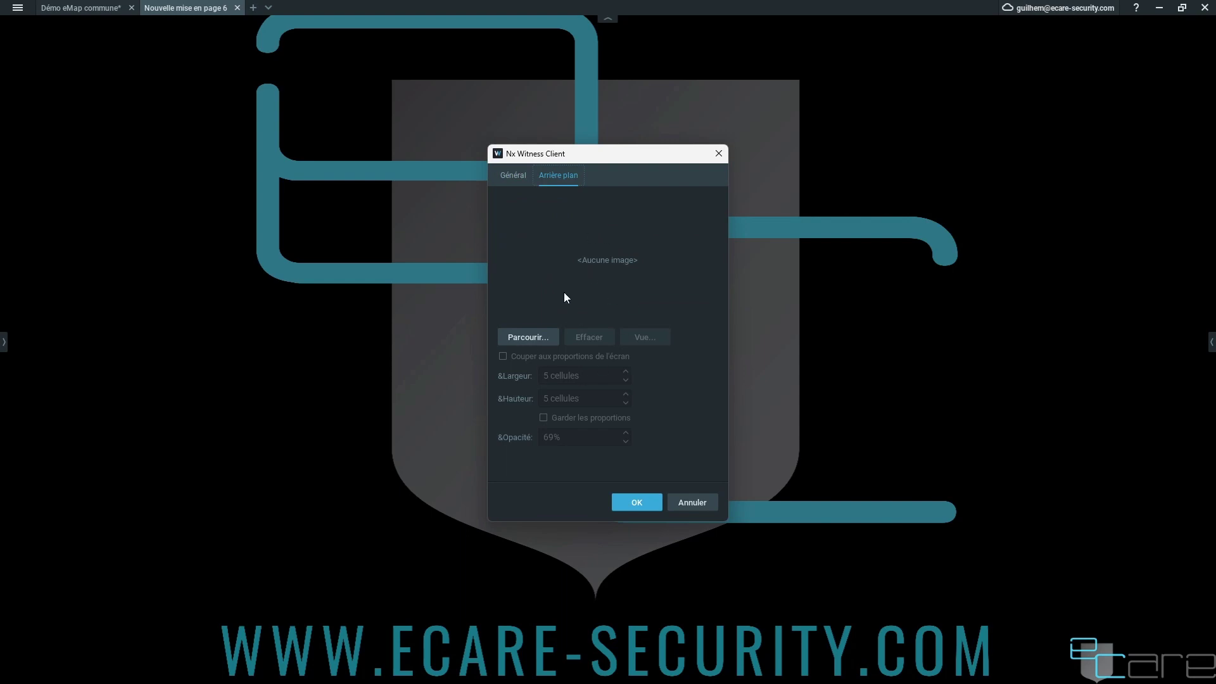
pyautogui.click(540, 345)
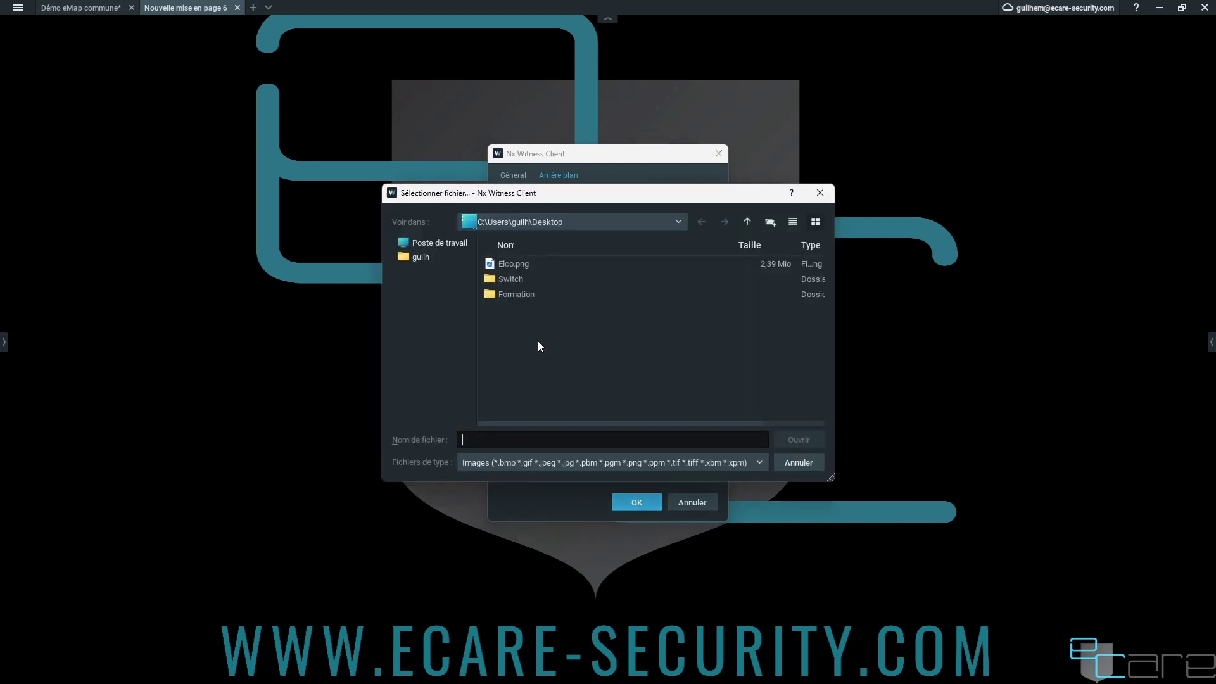
pyautogui.click(421, 258)
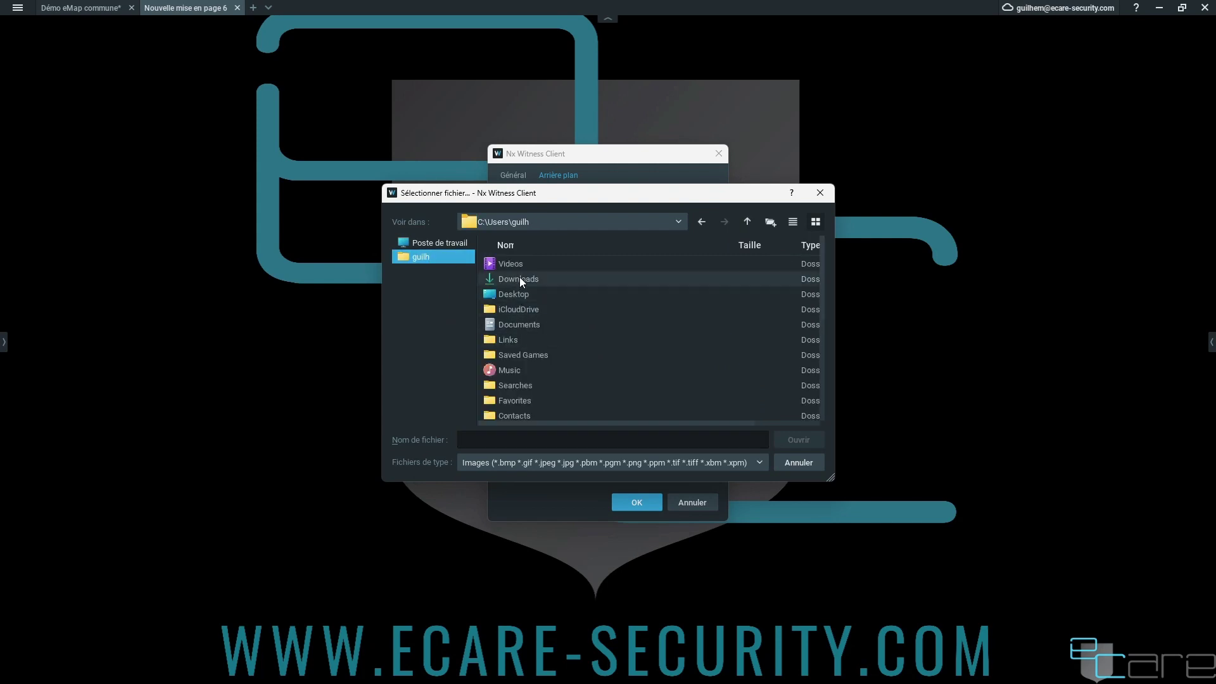
pyautogui.doubleClick(520, 279)
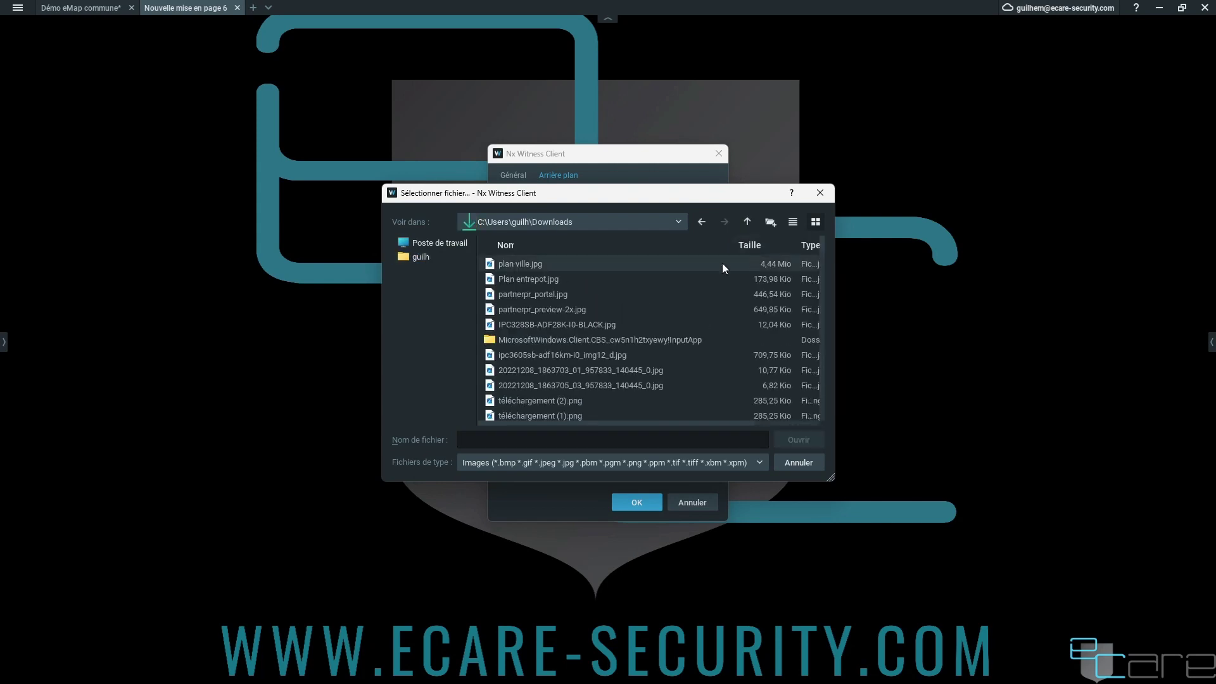
pyautogui.click(536, 281)
pyautogui.doubleClick(536, 281)
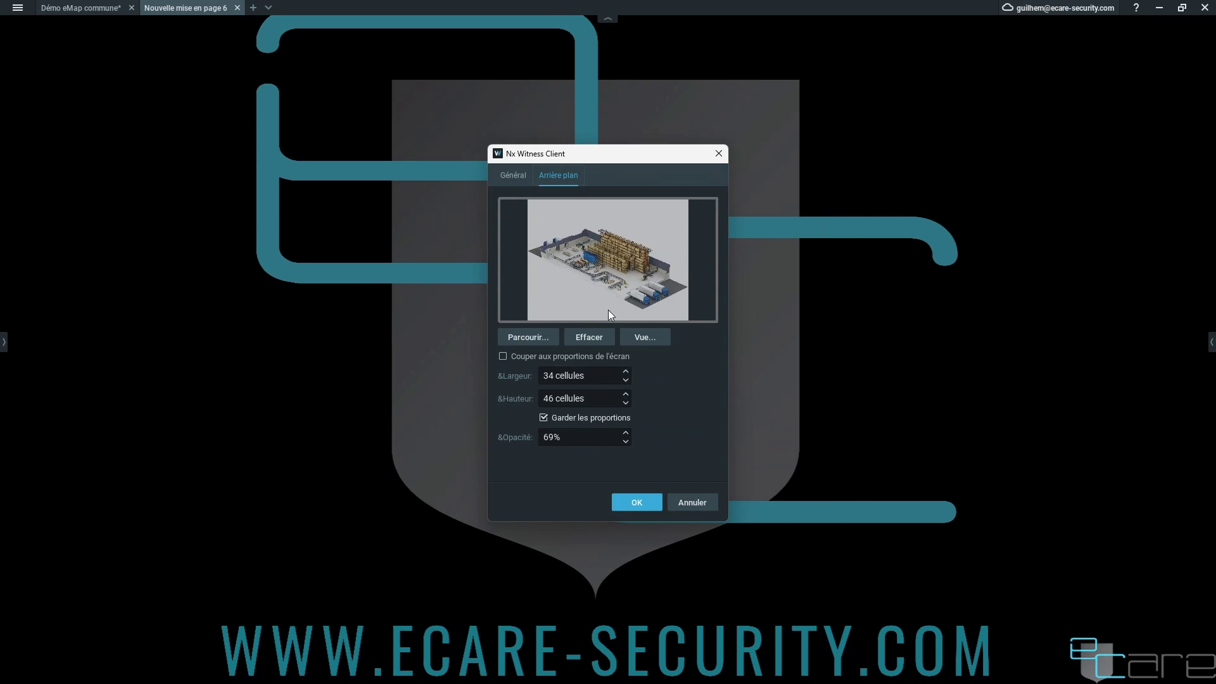
pyautogui.click(503, 357)
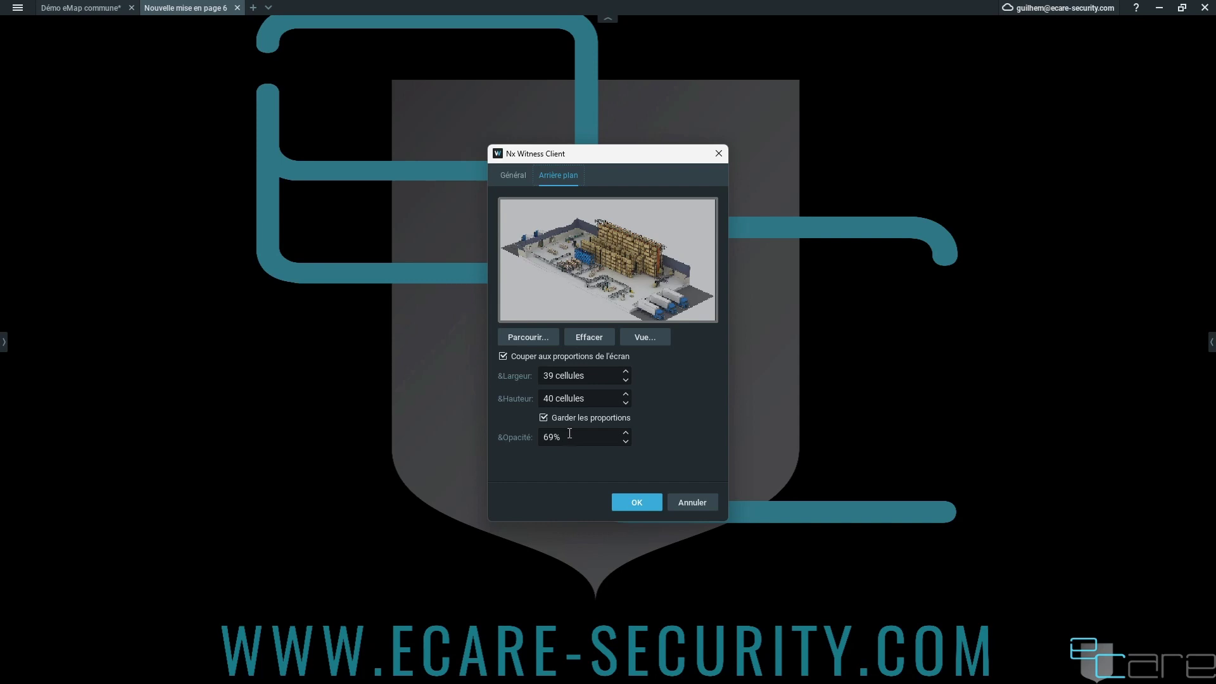
pyautogui.click(648, 500)
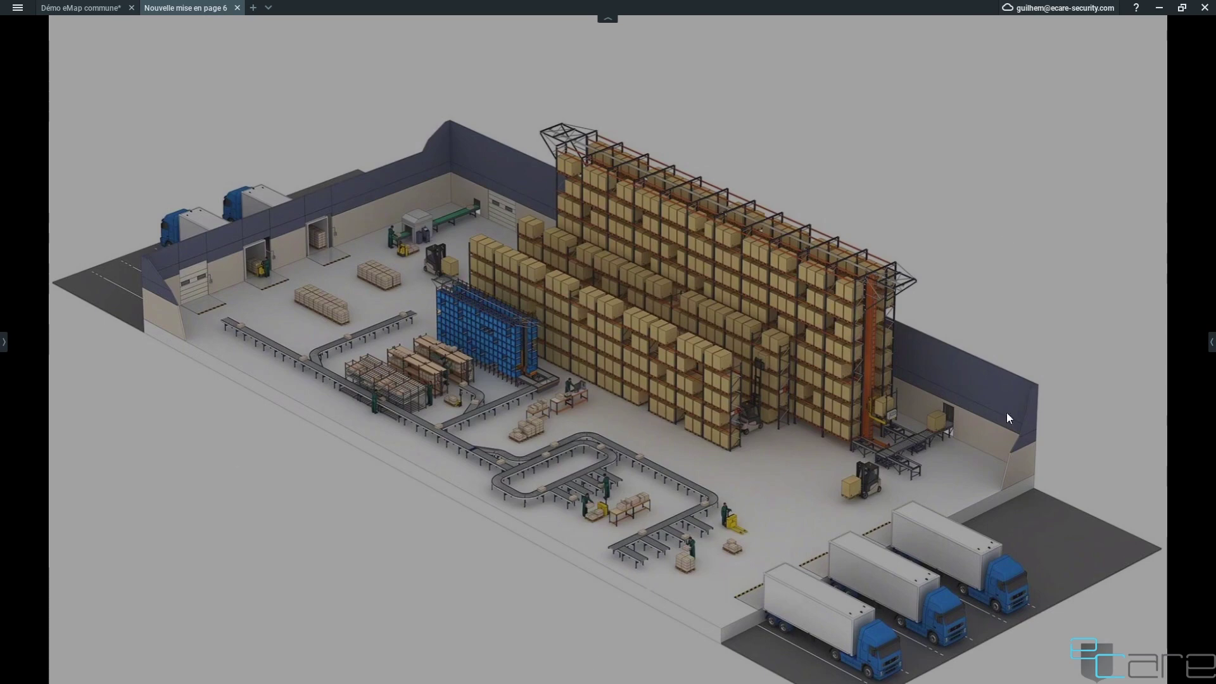
# Step: Place the Bureau direction camera at the warehouse's rear corner and the Entrée camera, reduced in size, above the rear loading docks
pyautogui.click(3, 342)
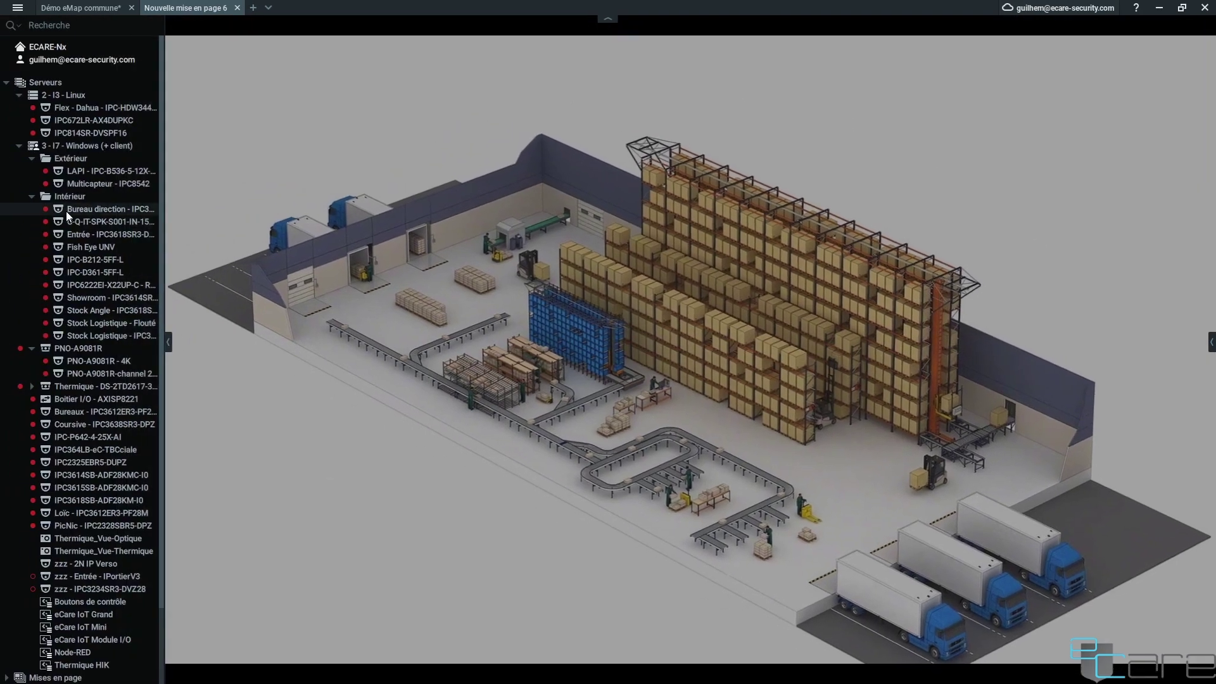
pyautogui.click(71, 209)
pyautogui.moveTo(91, 233); pyautogui.dragTo(365, 200)
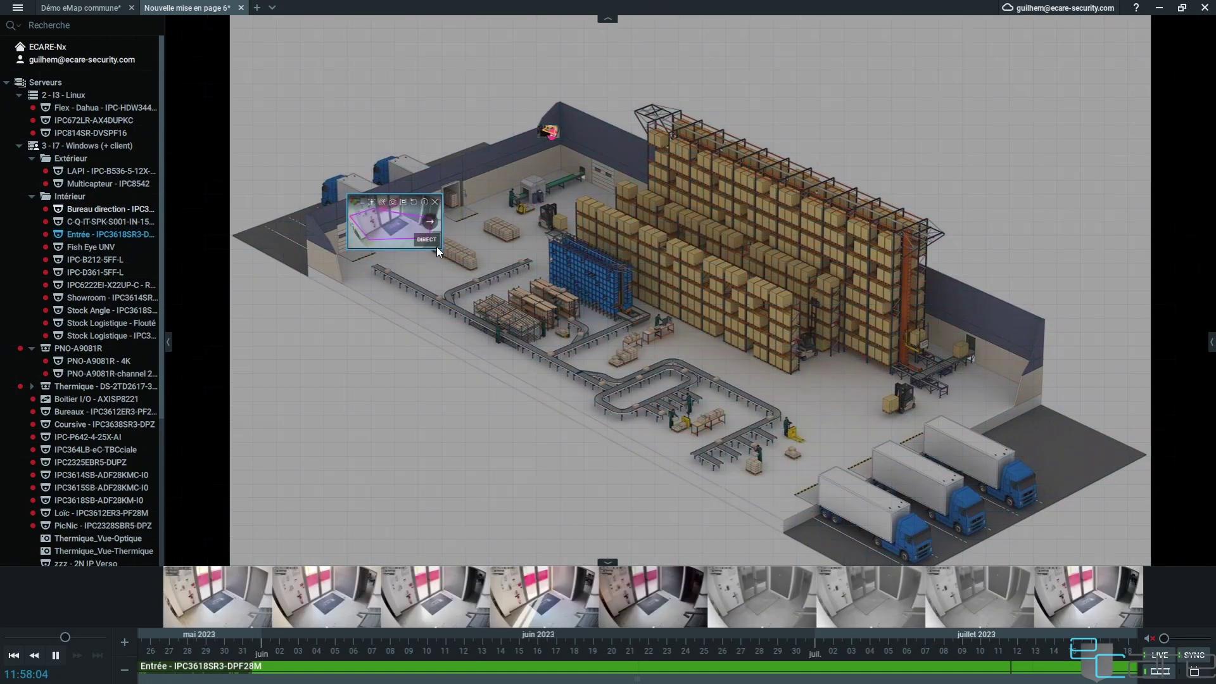
pyautogui.moveTo(436, 245); pyautogui.dragTo(353, 173)
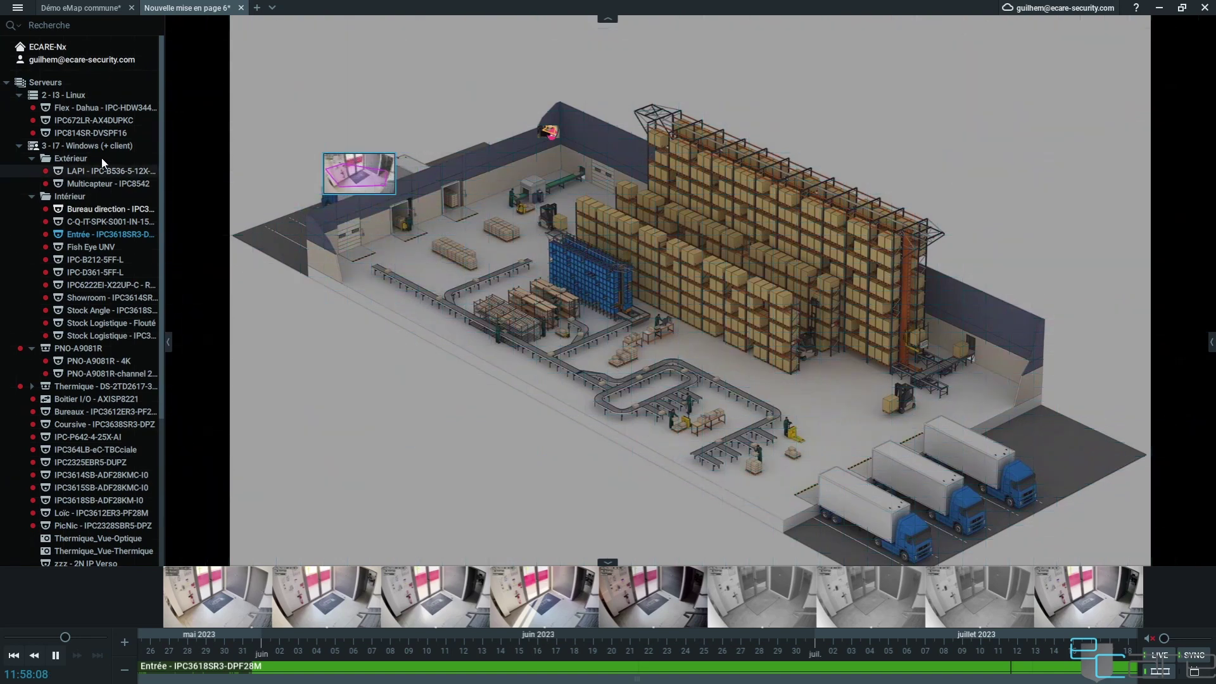
# Step: Add the LAPI camera in front of the warehouse and the IPC3618SB-ADF28KM-I0 camera over the storage racks, and enlarge the Bureau direction camera
pyautogui.moveTo(80, 169); pyautogui.dragTo(679, 563)
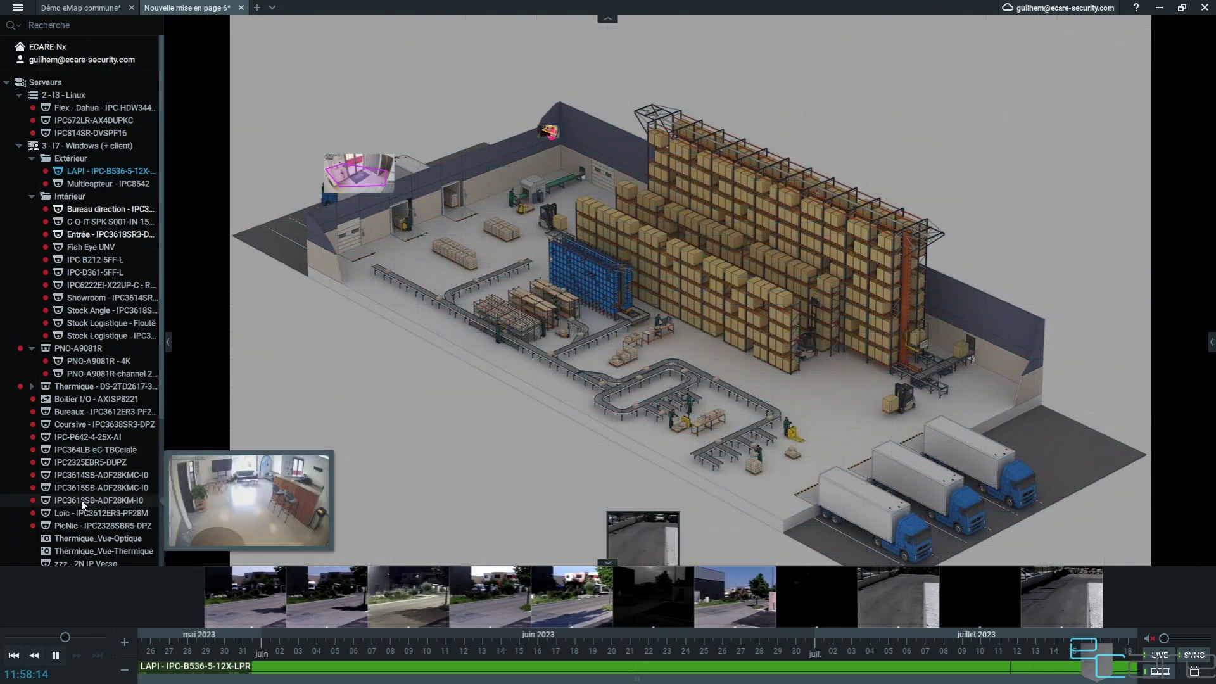
pyautogui.moveTo(81, 500); pyautogui.dragTo(891, 331)
pyautogui.moveTo(558, 138); pyautogui.dragTo(623, 189)
pyautogui.moveTo(556, 145); pyautogui.dragTo(513, 132)
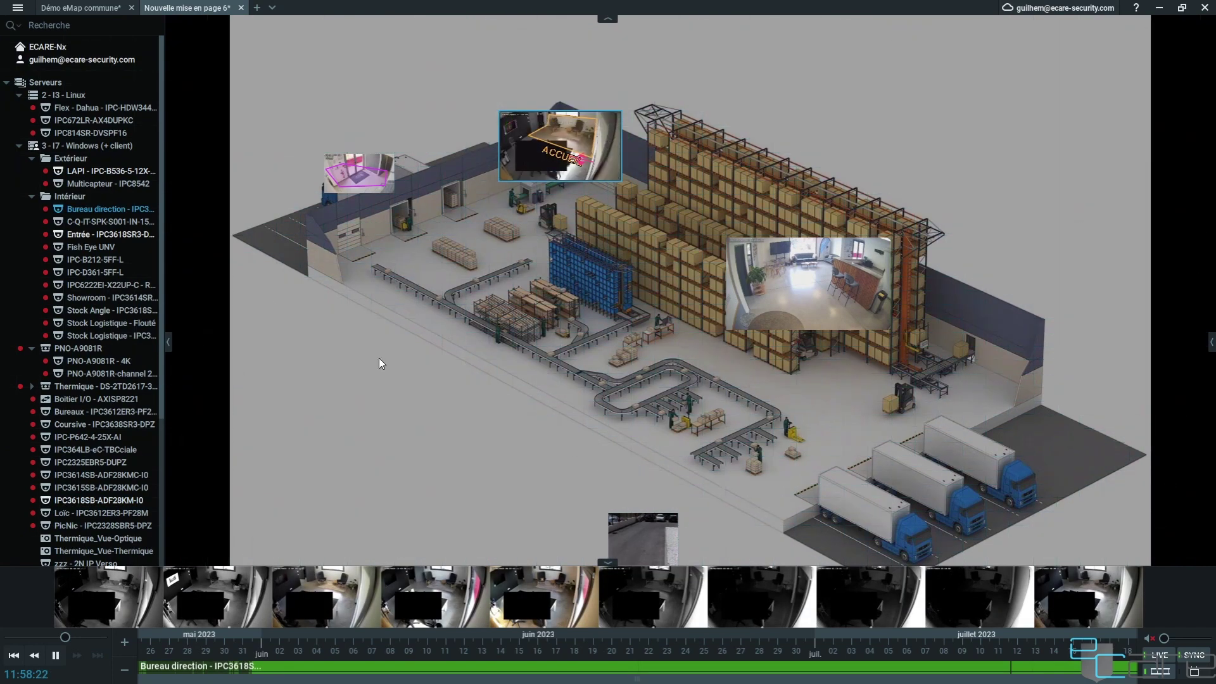
# Step: Search the resources for "bouton", place the Boutons de contrôle page beside the map's upper-left corner, and hide the resource tree and timeline
pyautogui.click(69, 25)
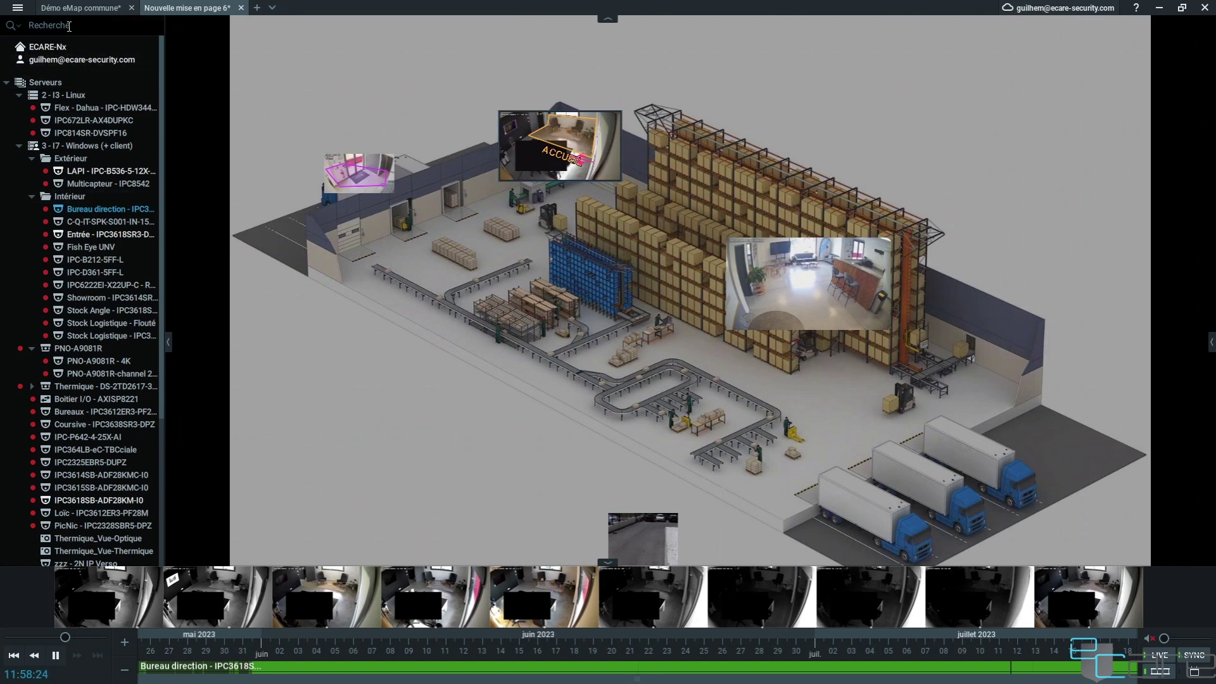
pyautogui.write('bouton')
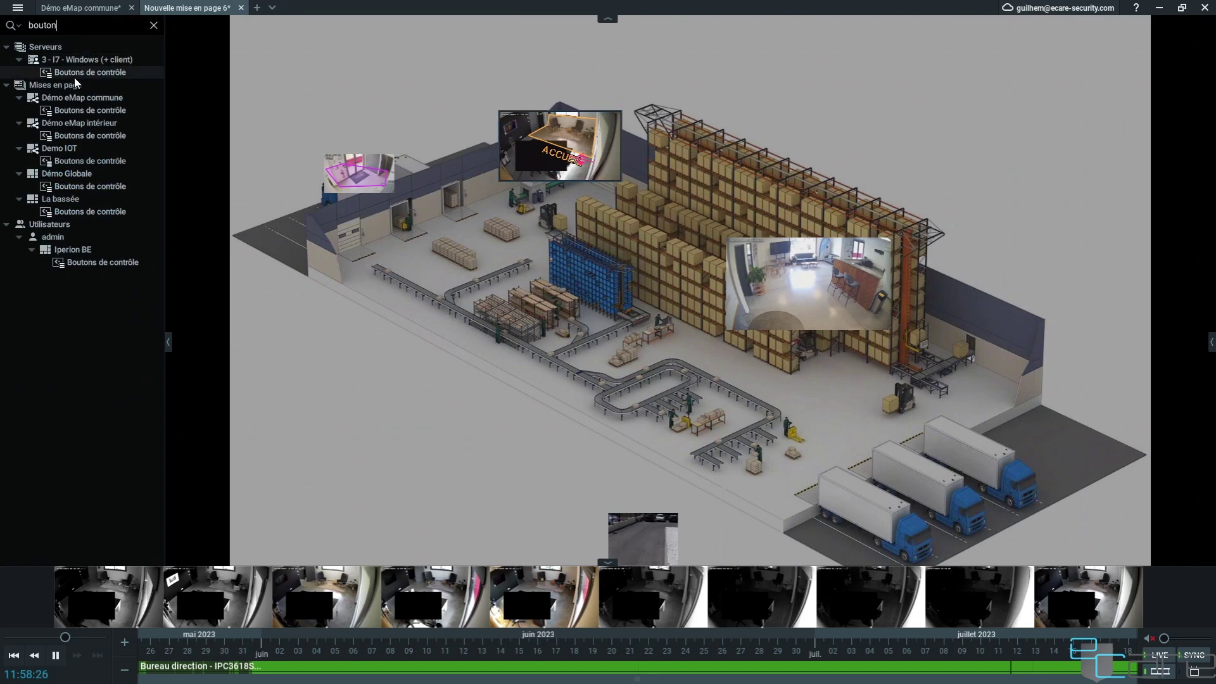
pyautogui.moveTo(90, 72); pyautogui.dragTo(439, 560)
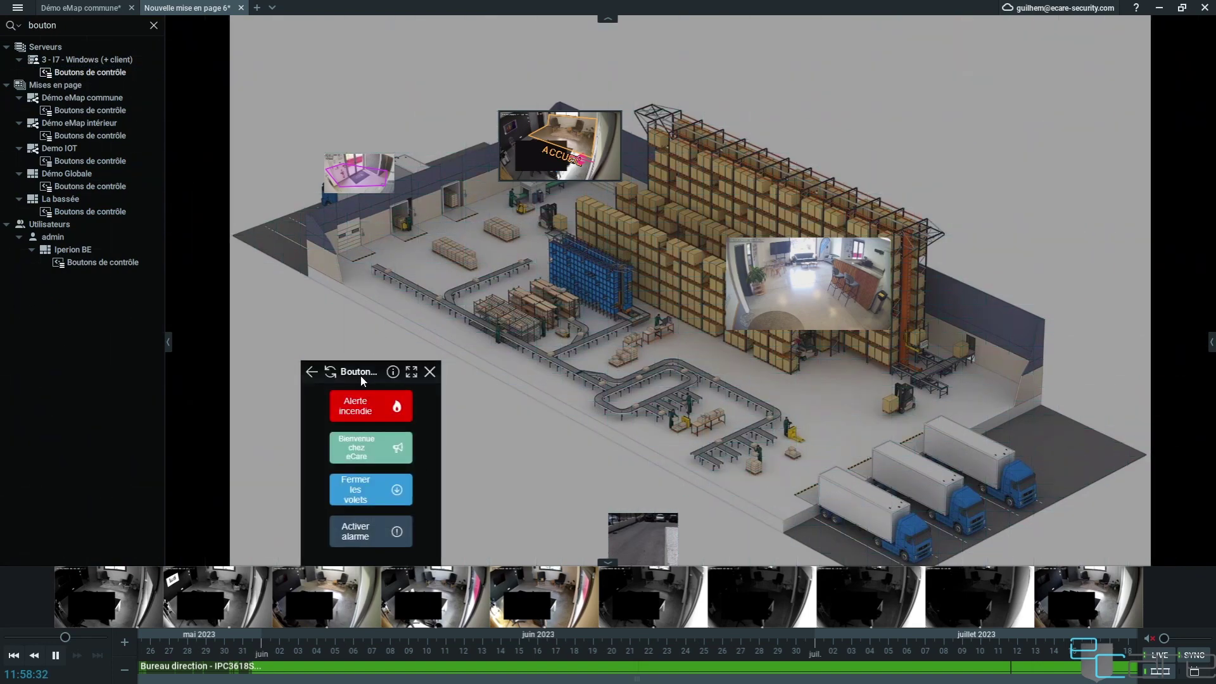
pyautogui.moveTo(361, 379); pyautogui.dragTo(158, 25)
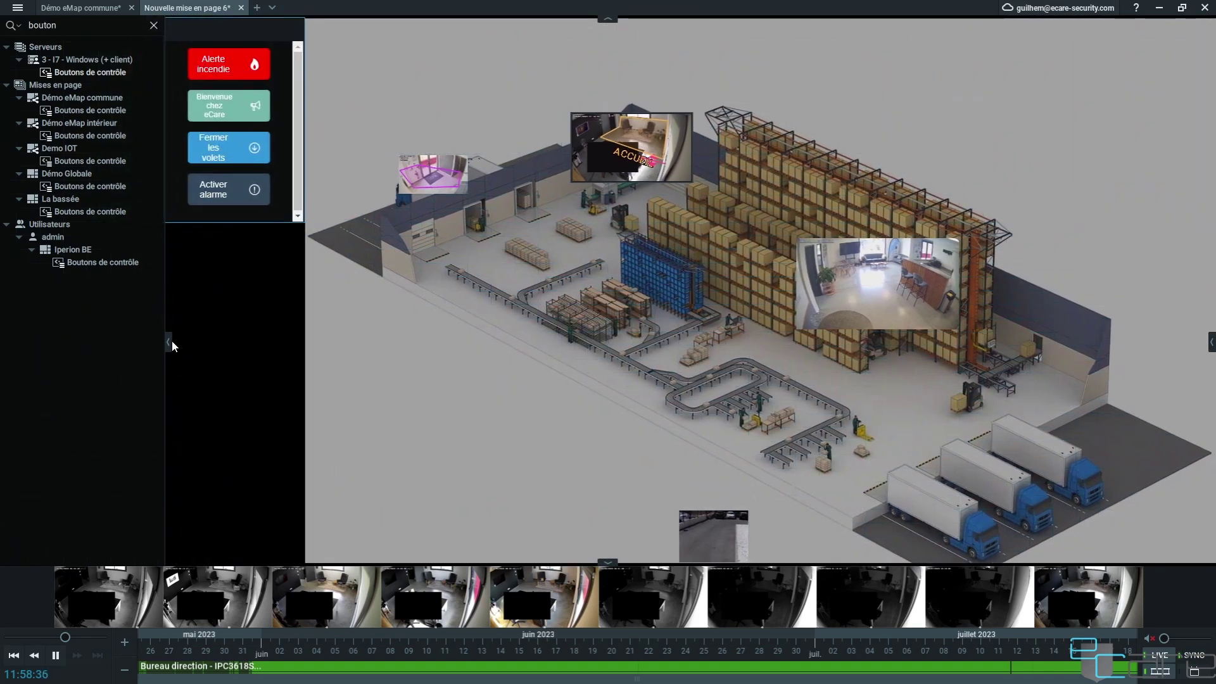
pyautogui.click(171, 341)
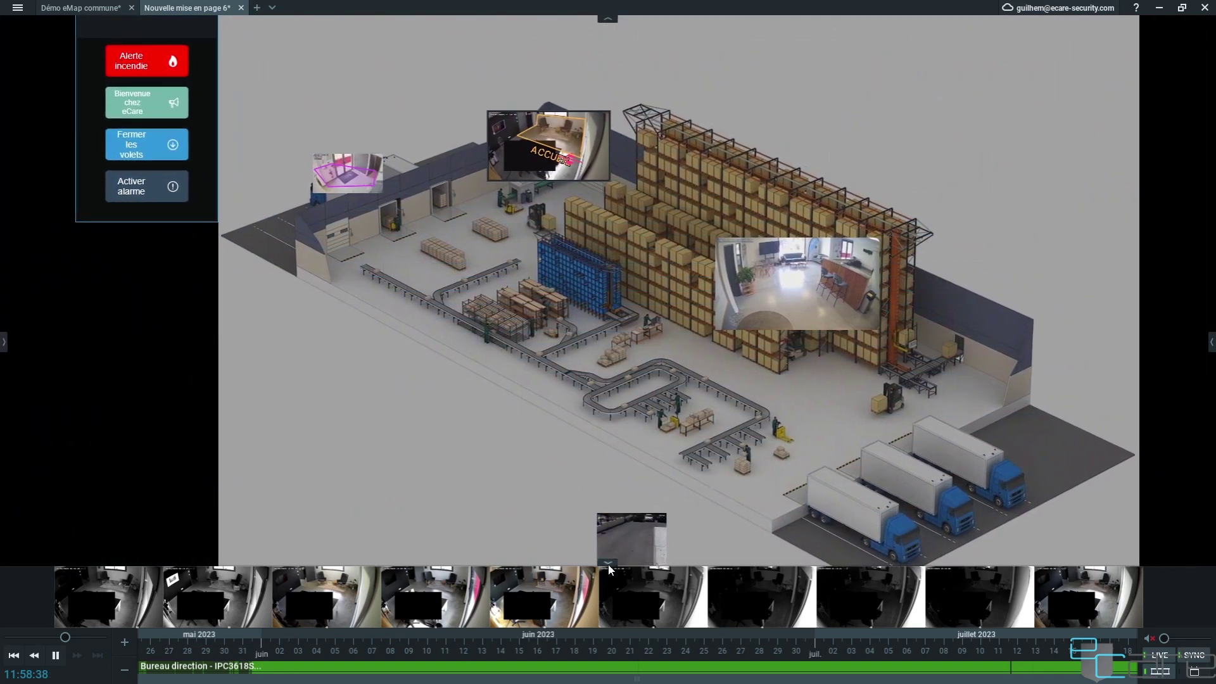
pyautogui.click(607, 563)
# Step: Lock the layout against changes in its general settings
pyautogui.moveTo(544, 169)
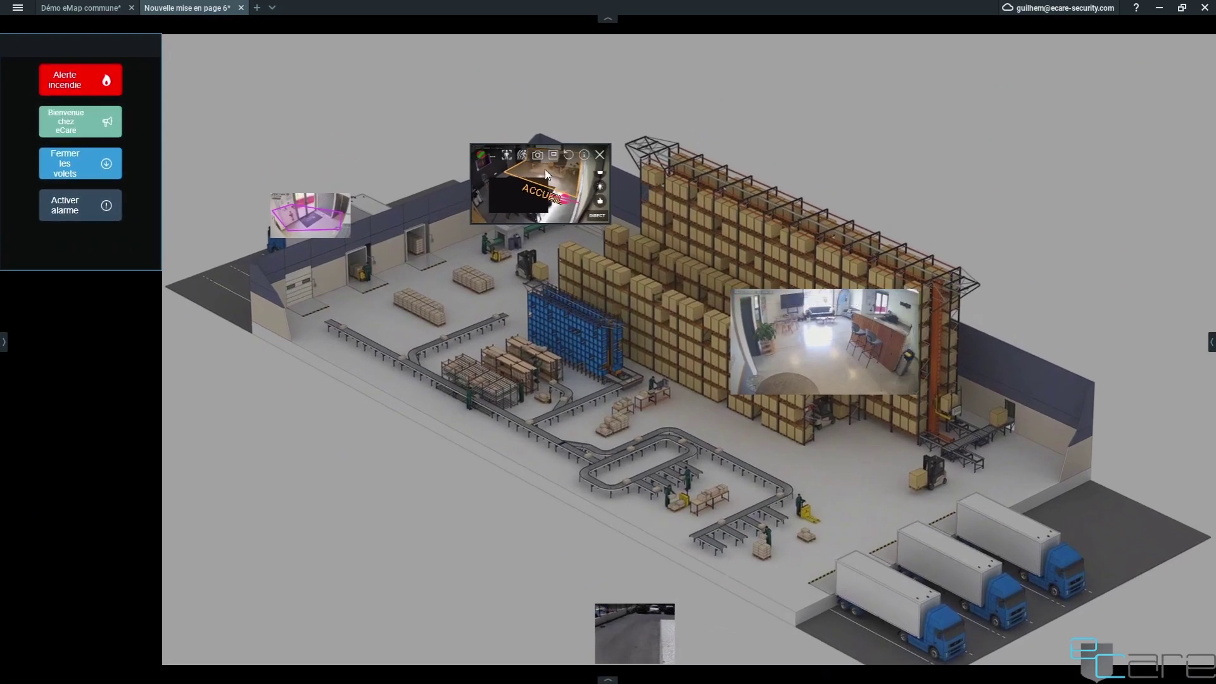
pyautogui.rightClick(402, 166)
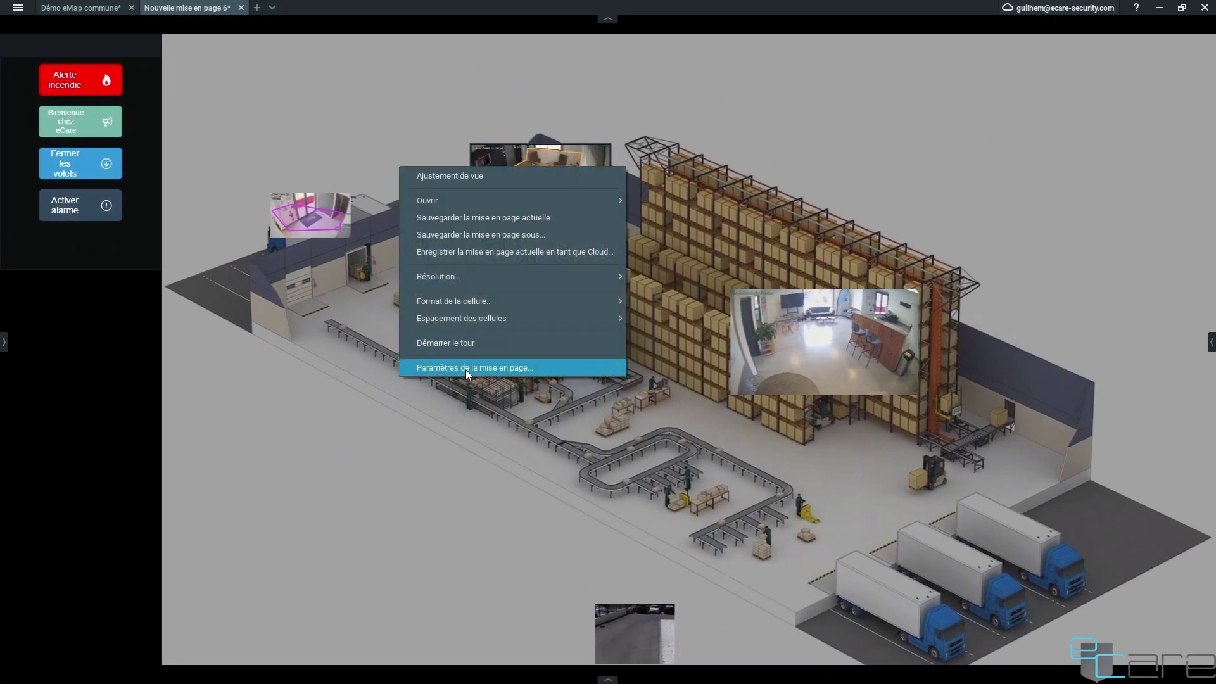
pyautogui.click(475, 518)
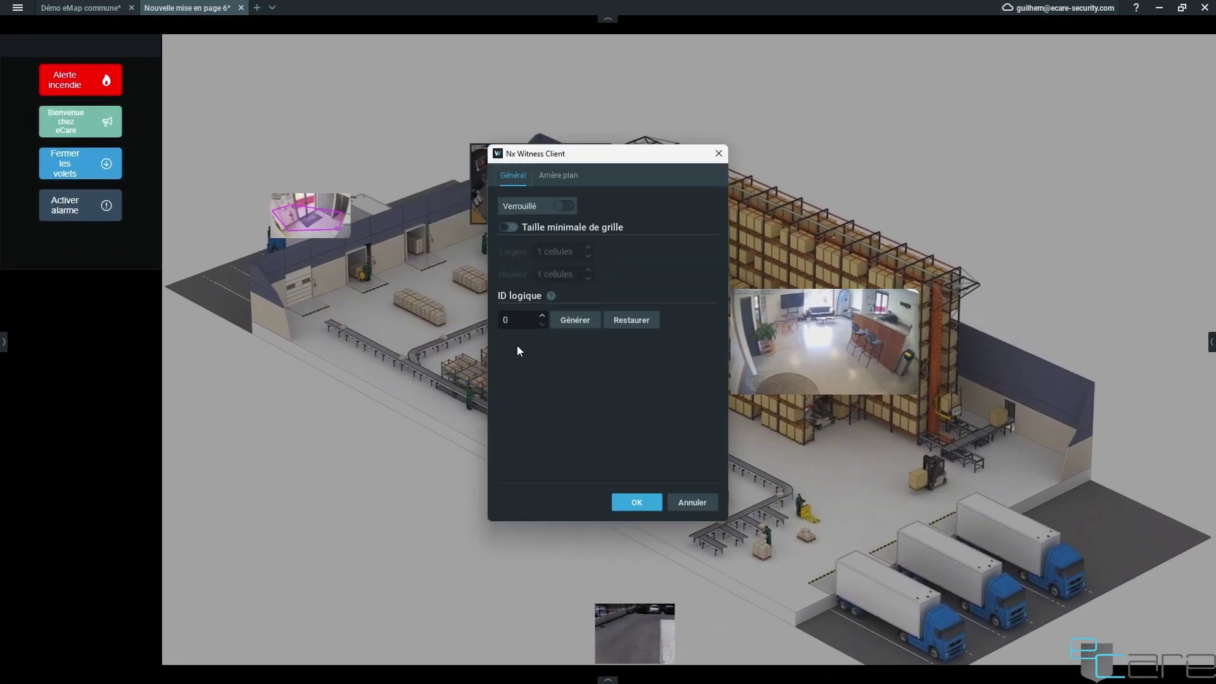
pyautogui.click(563, 205)
pyautogui.click(639, 503)
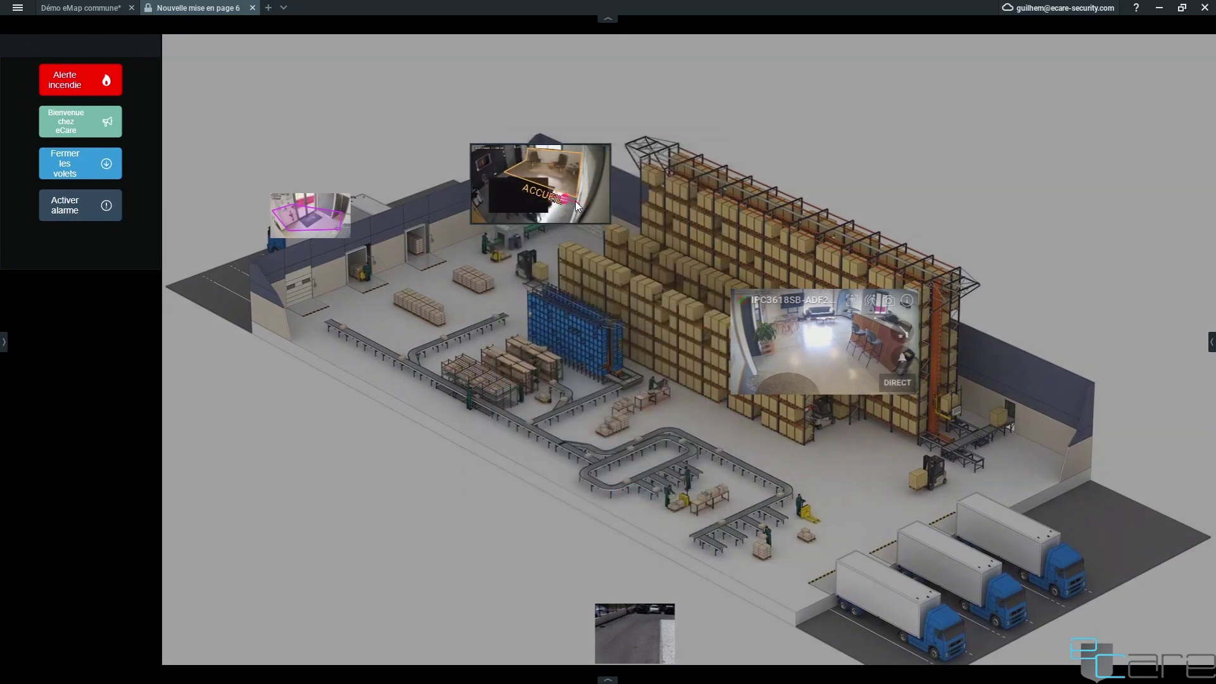
# Step: View the Entrée camera enlarged to the full screen, and return to the warehouse map
pyautogui.doubleClick(302, 214)
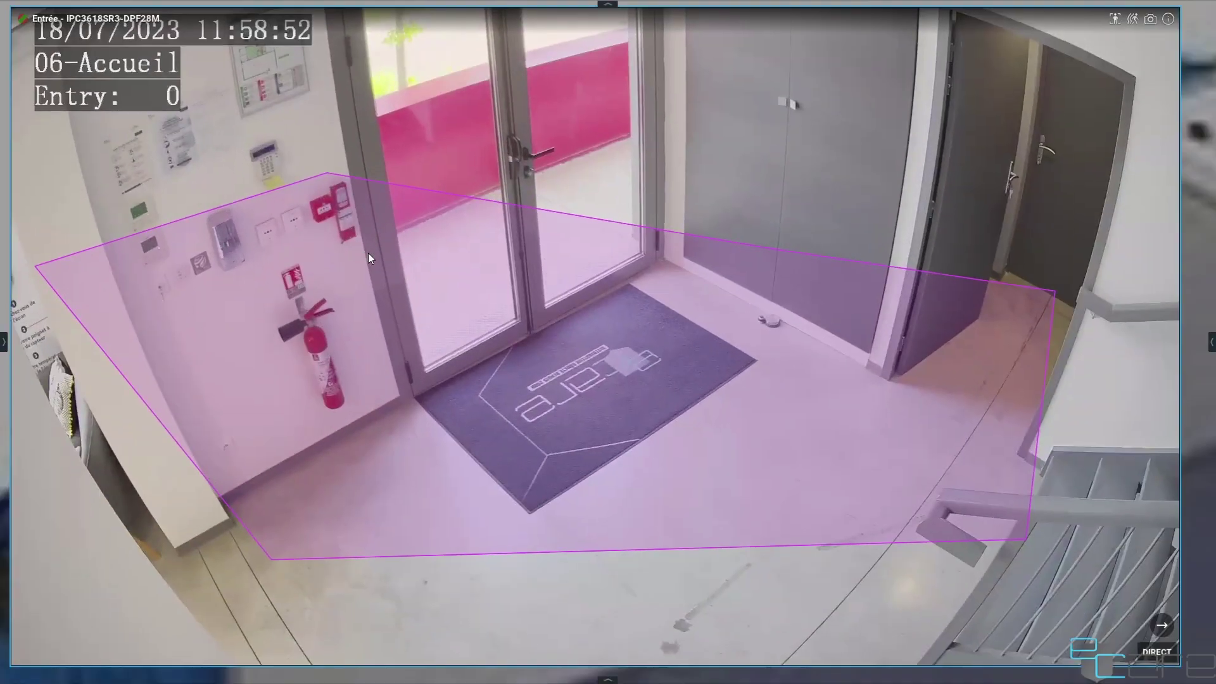
pyautogui.doubleClick(369, 256)
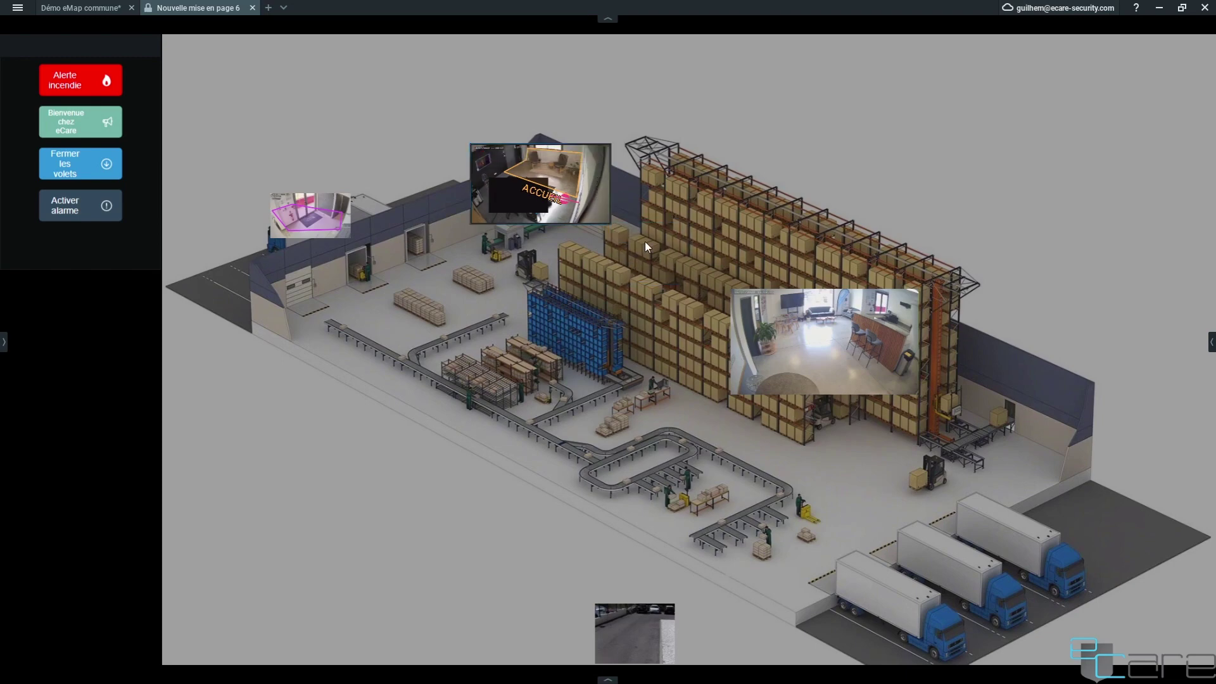
pyautogui.moveTo(582, 199)
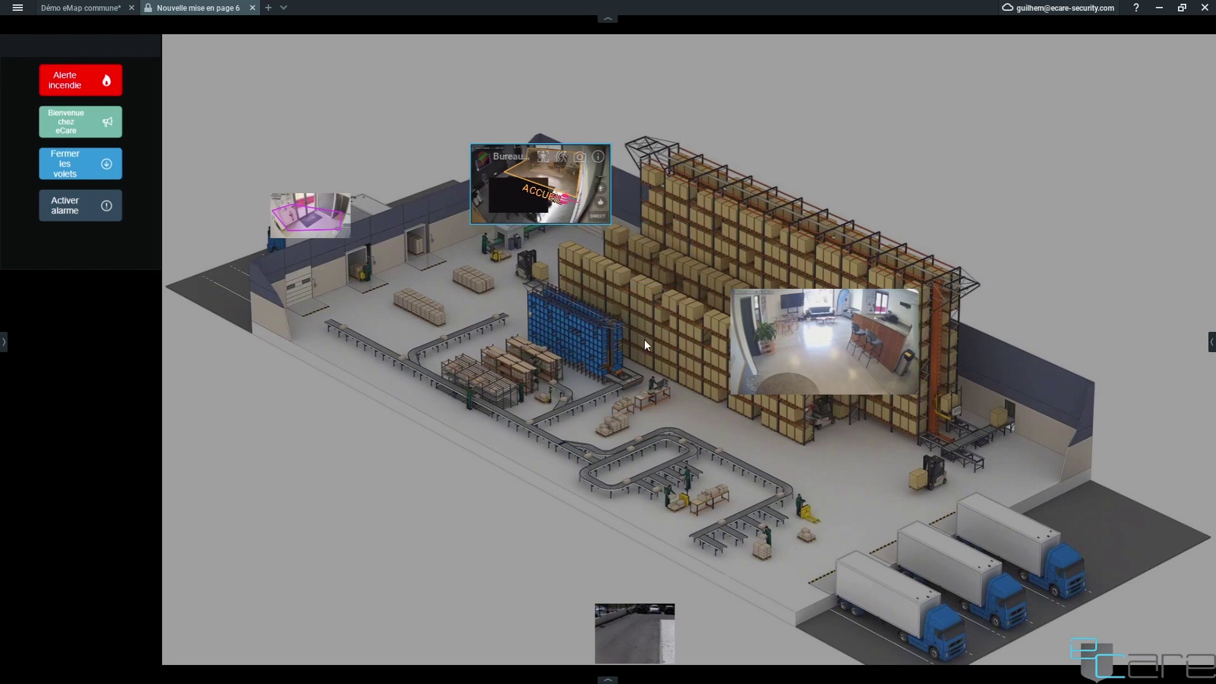
# Step: Unlock the layout, and move the LAPI camera, enlarged, onto the warehouse's conveyor area
pyautogui.rightClick(373, 128)
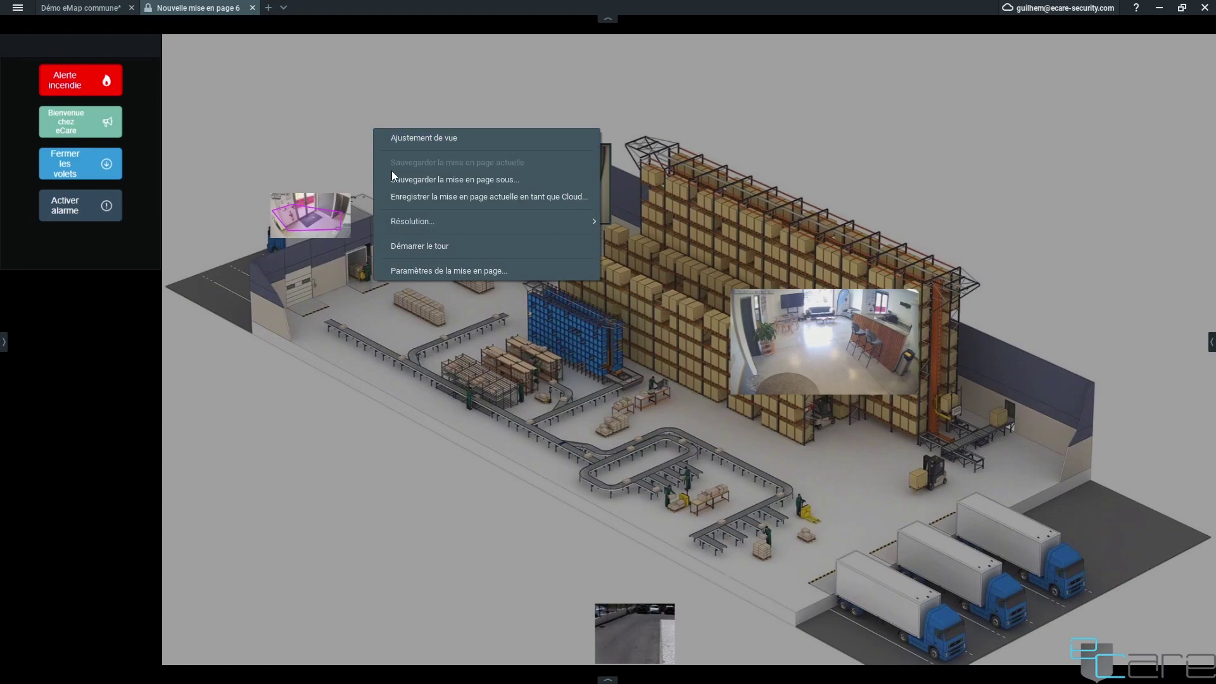
pyautogui.click(414, 273)
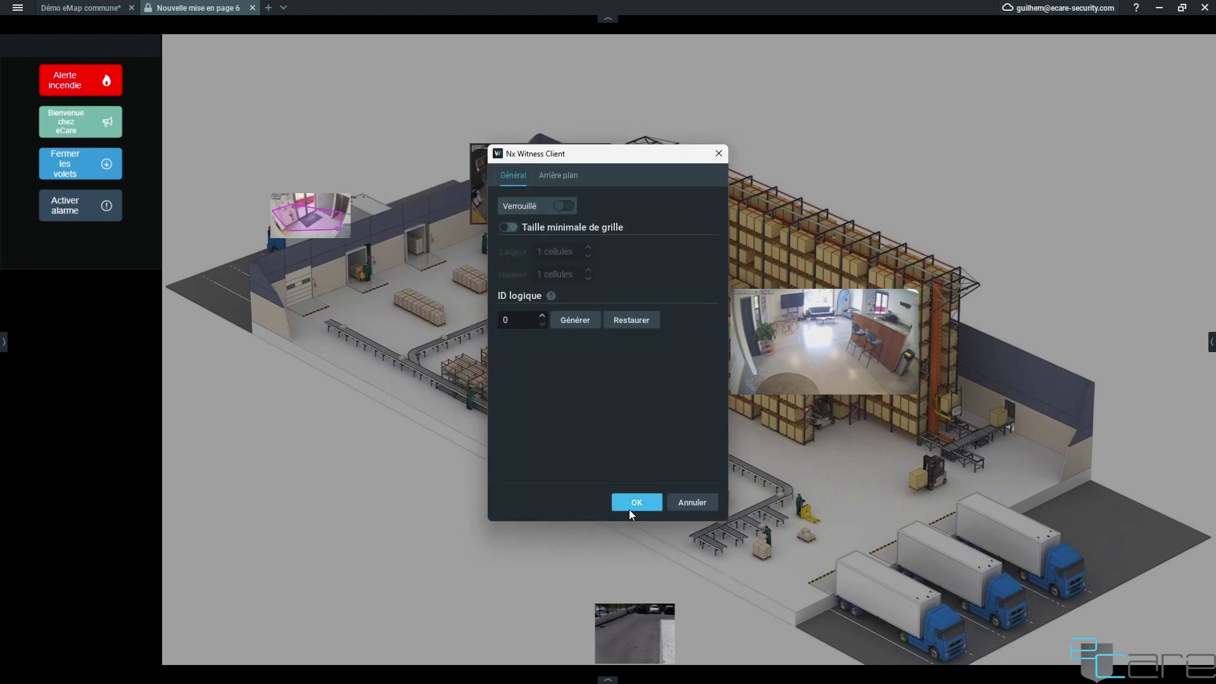
pyautogui.click(630, 510)
pyautogui.moveTo(610, 617); pyautogui.dragTo(483, 491)
pyautogui.moveTo(401, 451); pyautogui.dragTo(557, 433)
# Step: Save the warehouse layout under the name eMap Entrepot
pyautogui.rightClick(200, 9)
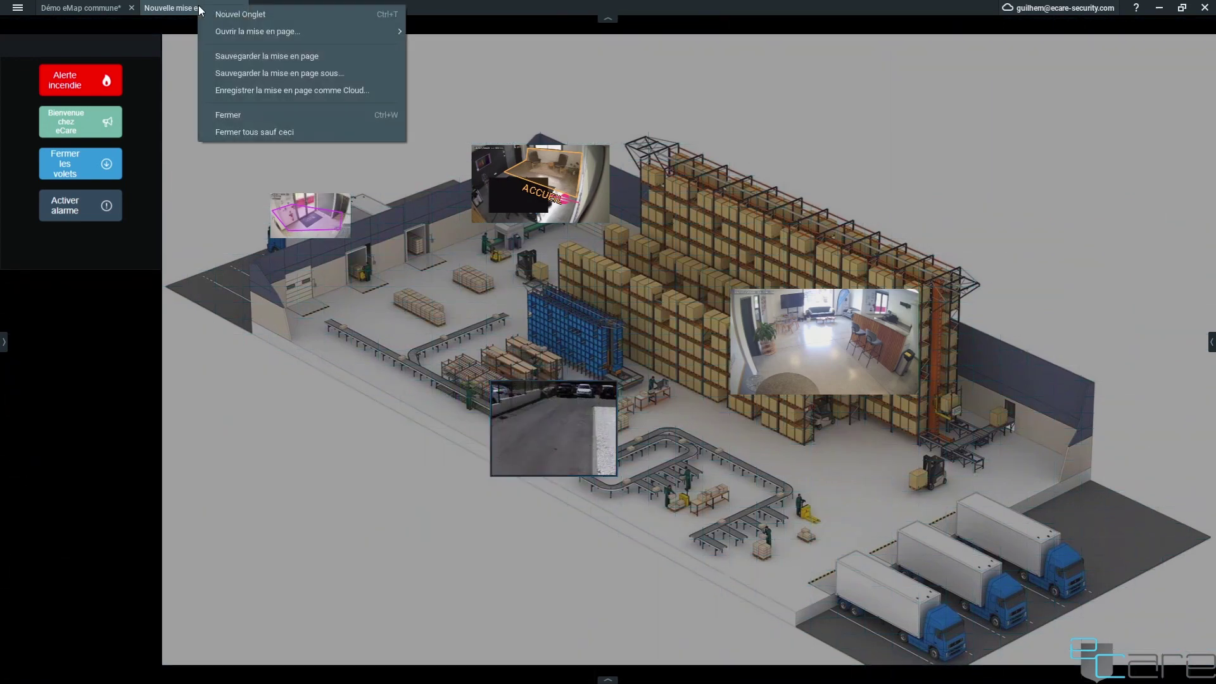
pyautogui.click(285, 73)
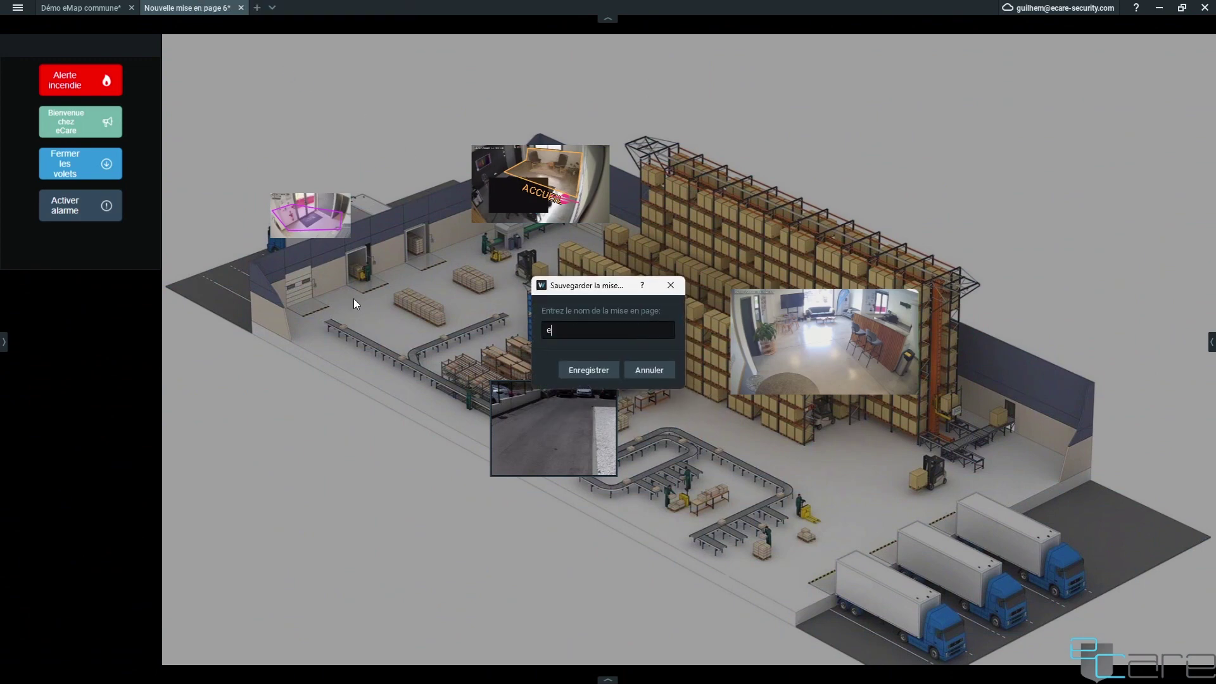
pyautogui.write('eMap Entrepot')
pyautogui.press('Return')
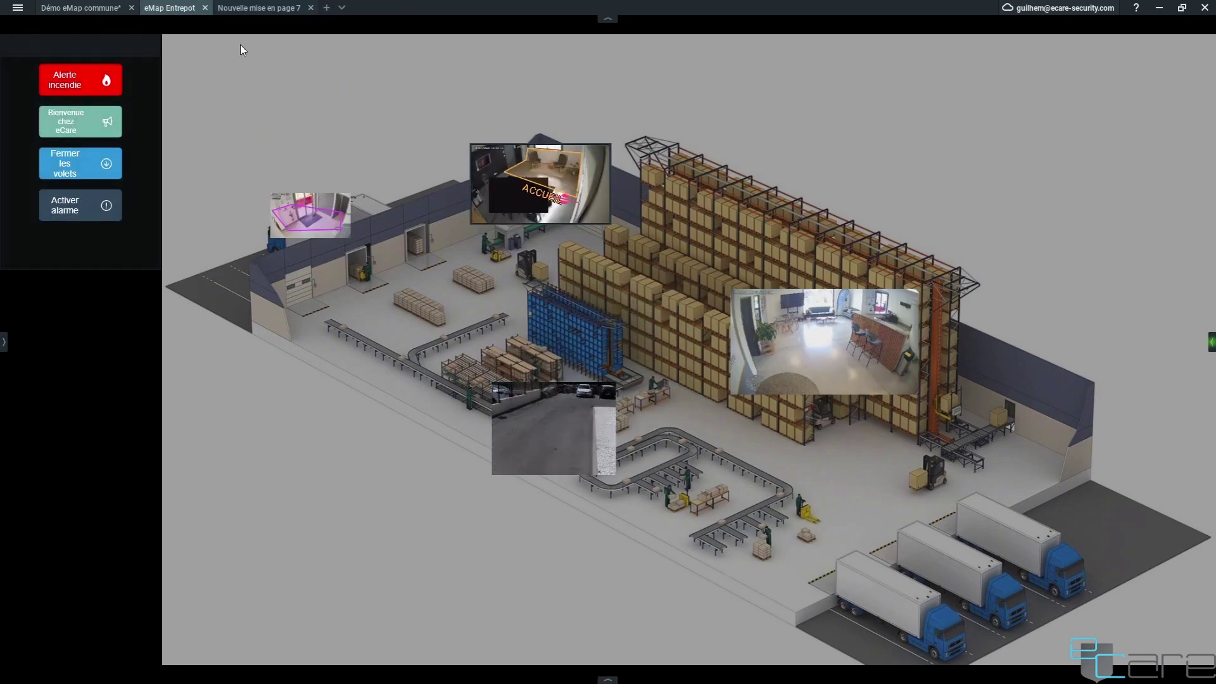
pyautogui.click(302, 11)
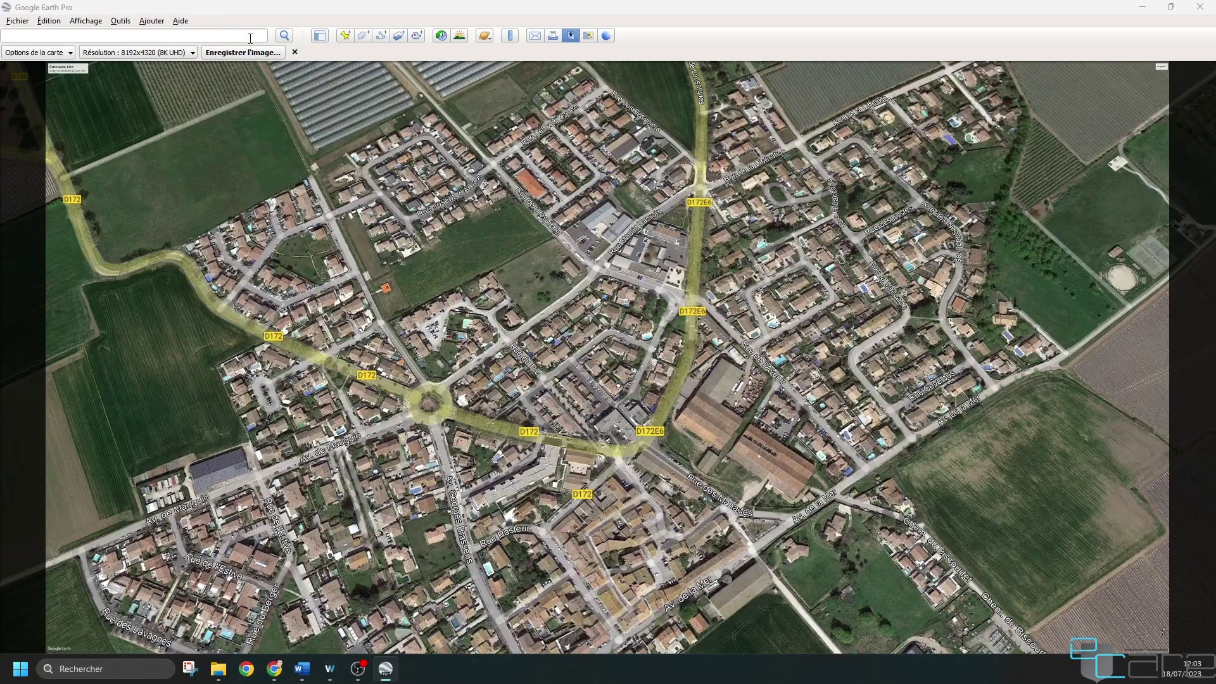
# Step: In Google Earth Pro, leave the image-saving mode and frame the whole village in the satellite view
pyautogui.click(295, 53)
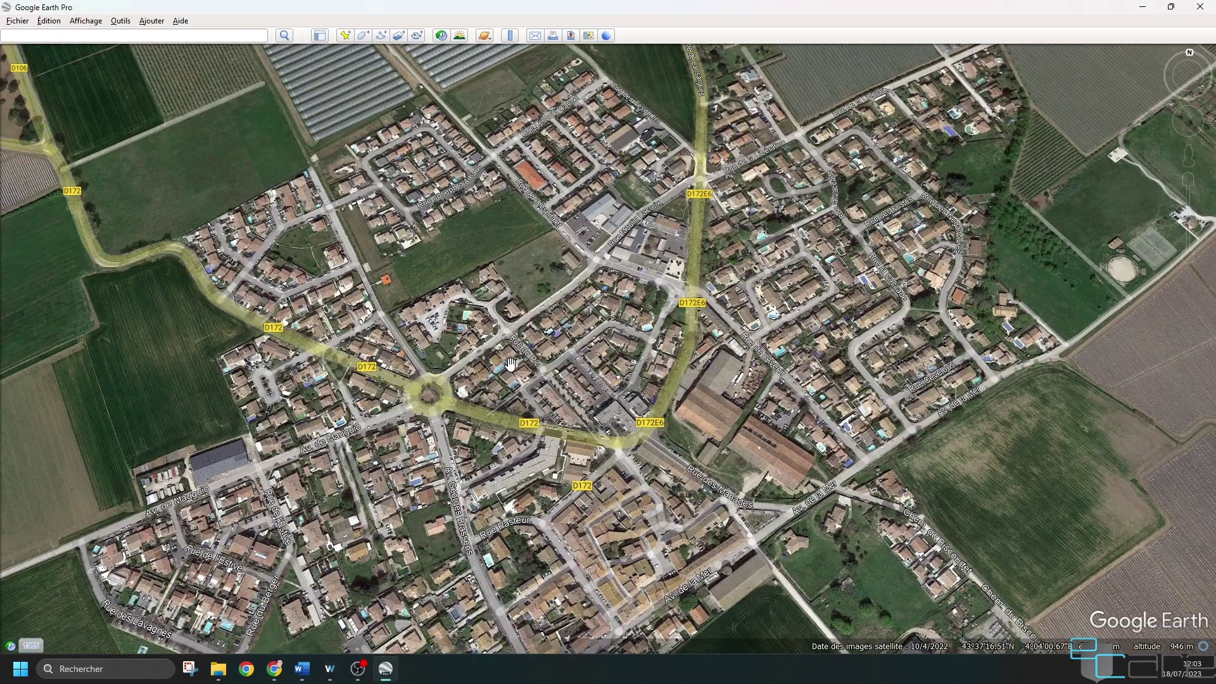
pyautogui.scroll(-5, 554, 334)
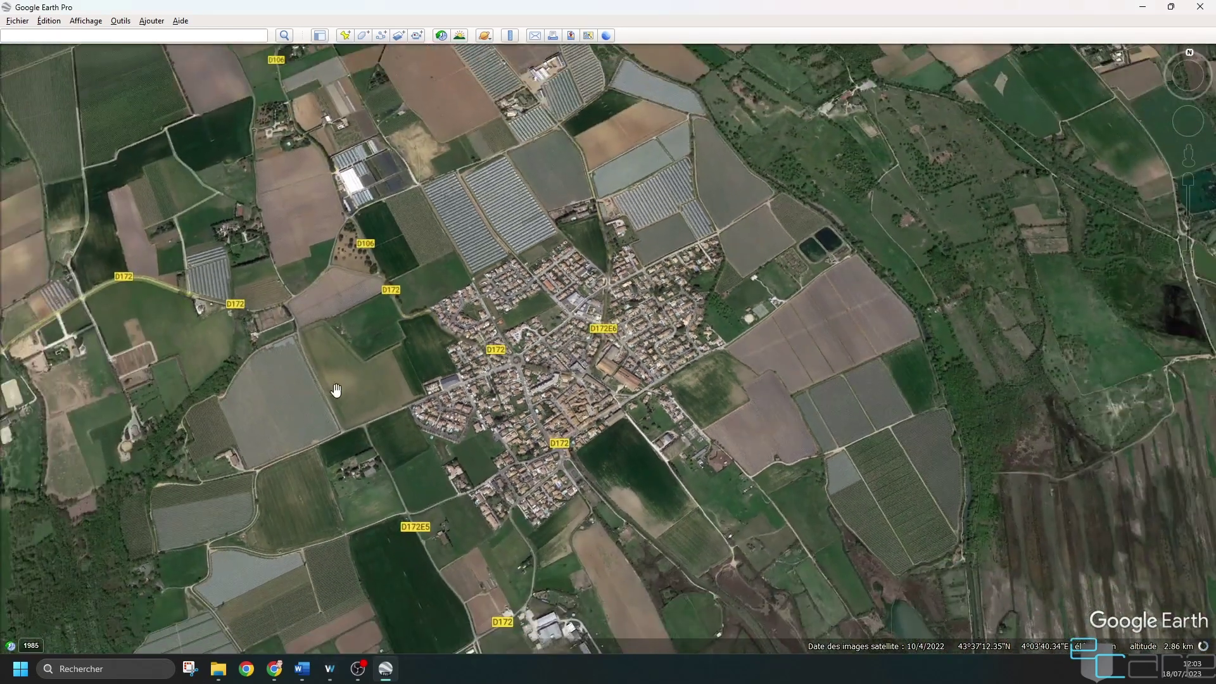
pyautogui.scroll(4, 515, 437)
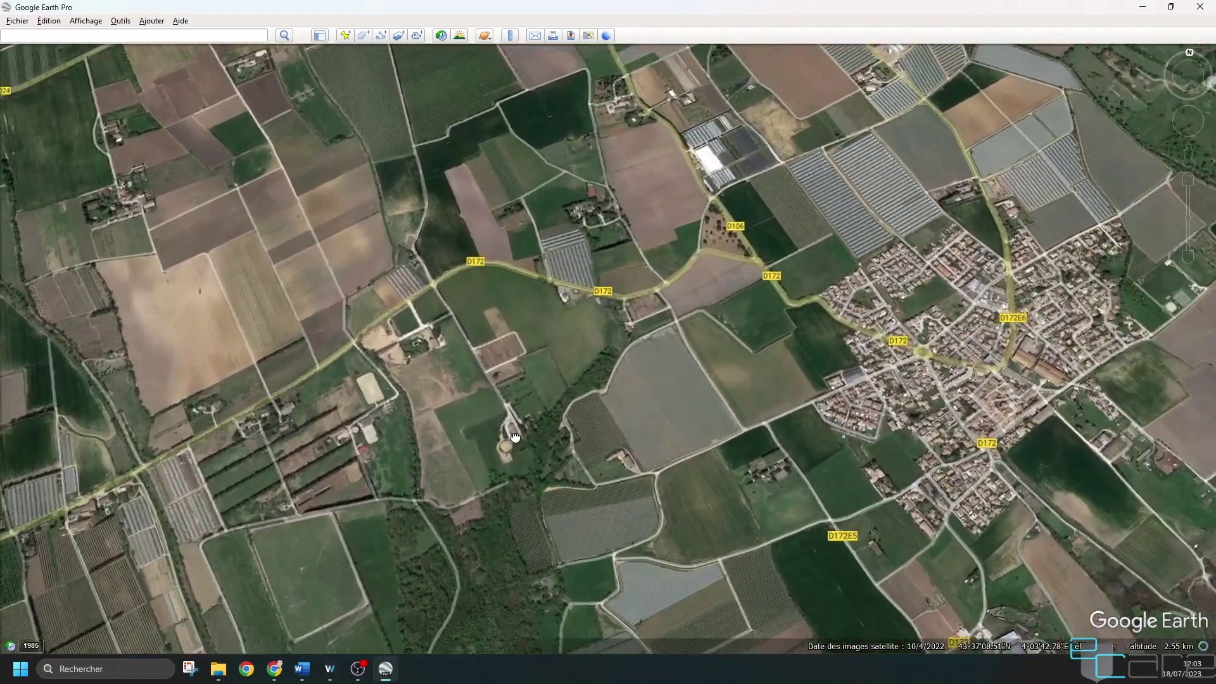
pyautogui.moveTo(970, 345); pyautogui.dragTo(555, 353)
pyautogui.scroll(4, 326, 366)
pyautogui.scroll(3, 555, 353)
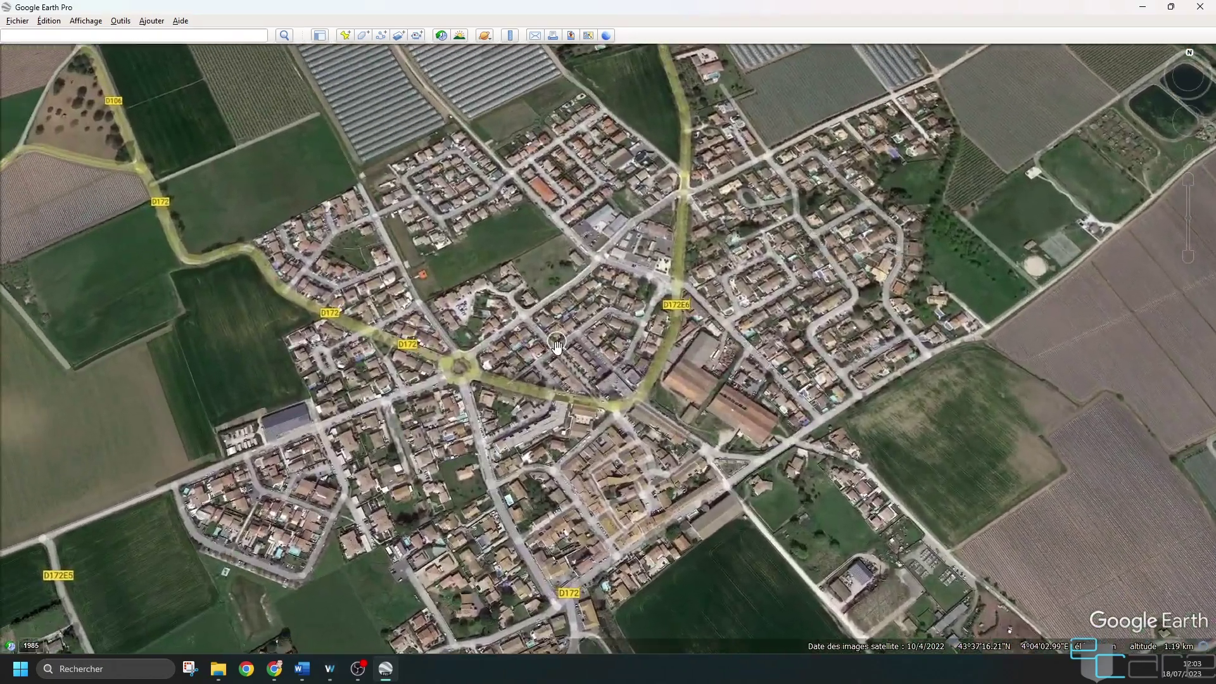
# Step: Adjust the satellite view's angle and position so the whole village and its surrounding fields fill the frame
pyautogui.scroll(-2, 554, 353)
pyautogui.moveTo(1190, 63)
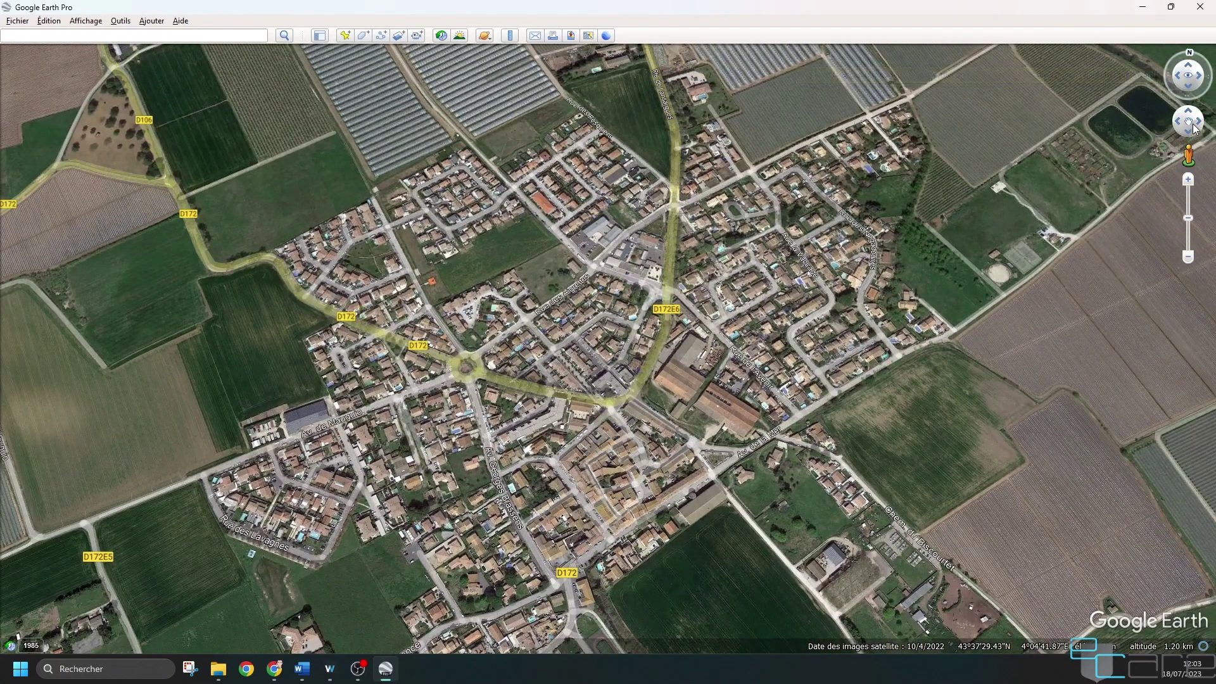
pyautogui.click(1193, 77)
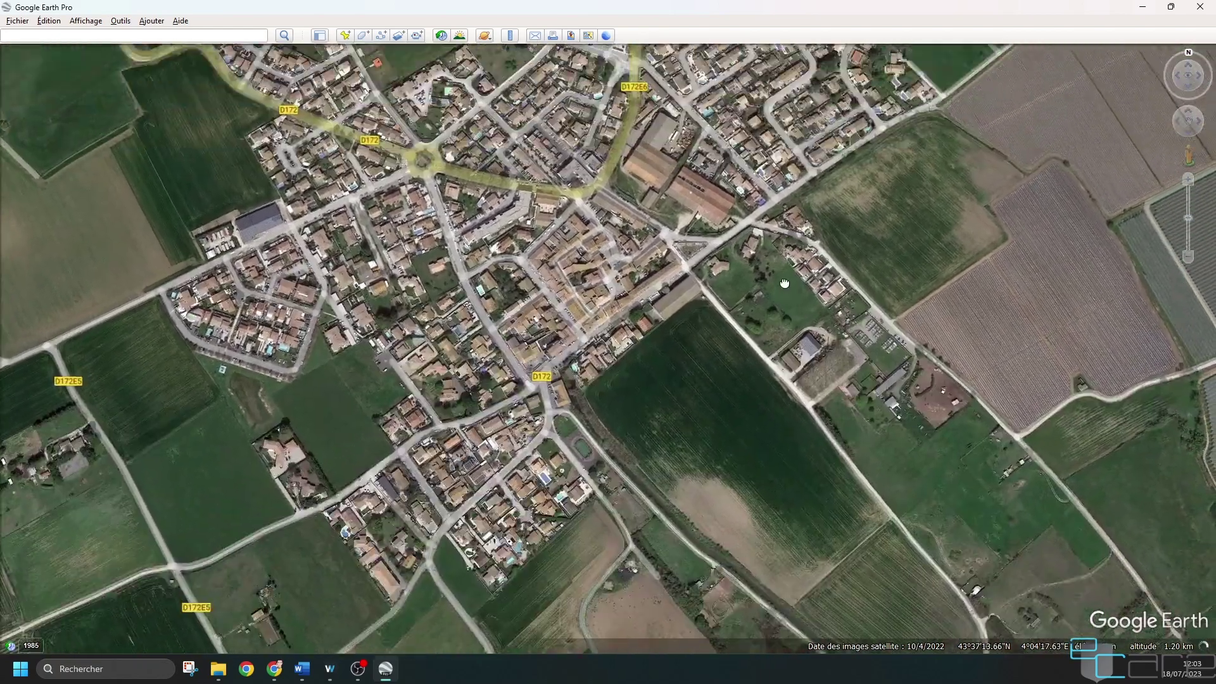
pyautogui.click(1189, 80)
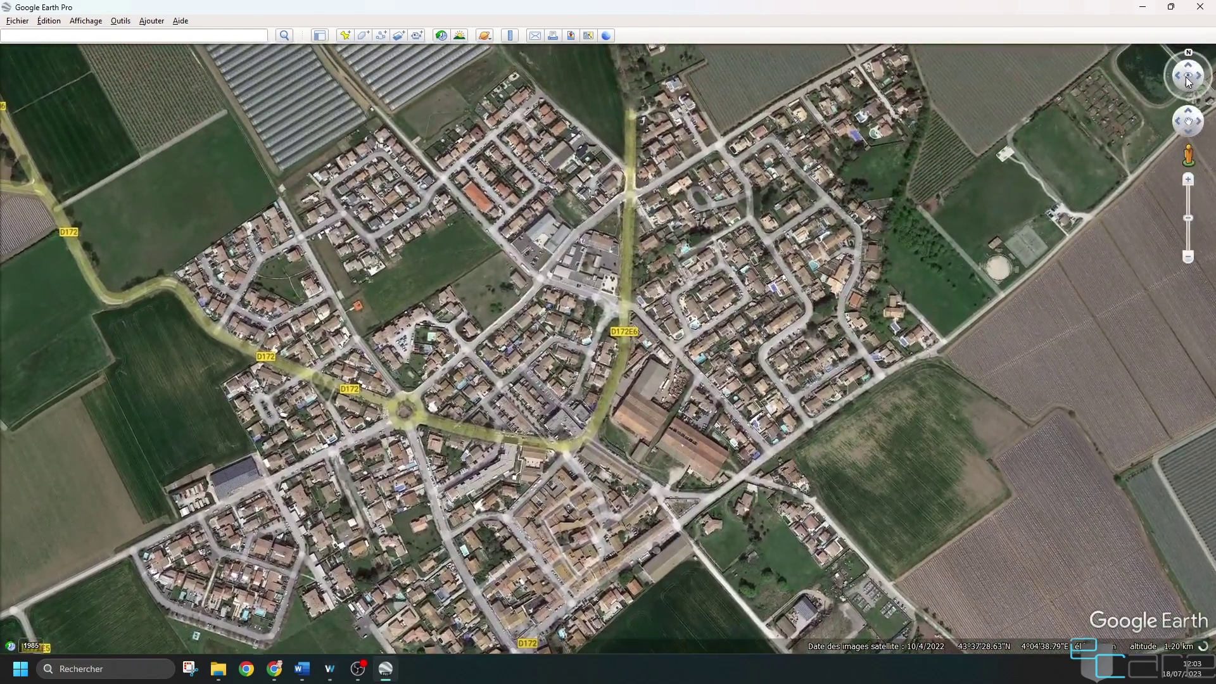
pyautogui.moveTo(1190, 81); pyautogui.dragTo(1191, 76)
pyautogui.moveTo(812, 371); pyautogui.dragTo(884, 228)
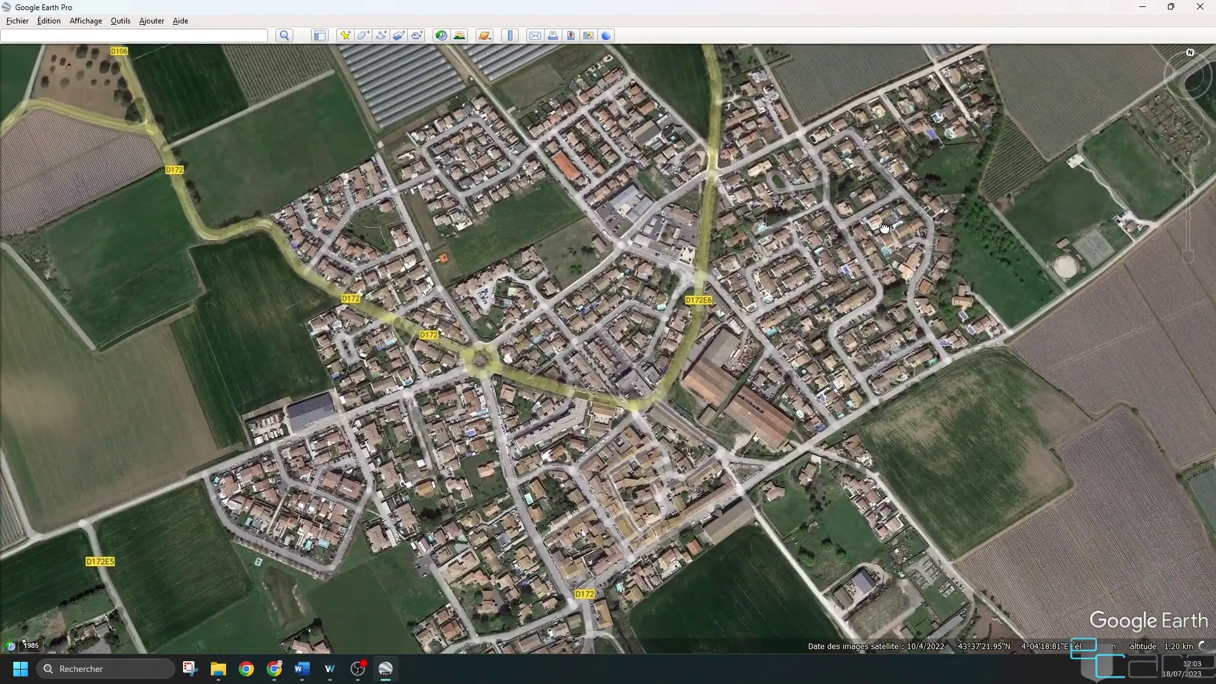
pyautogui.click(1189, 56)
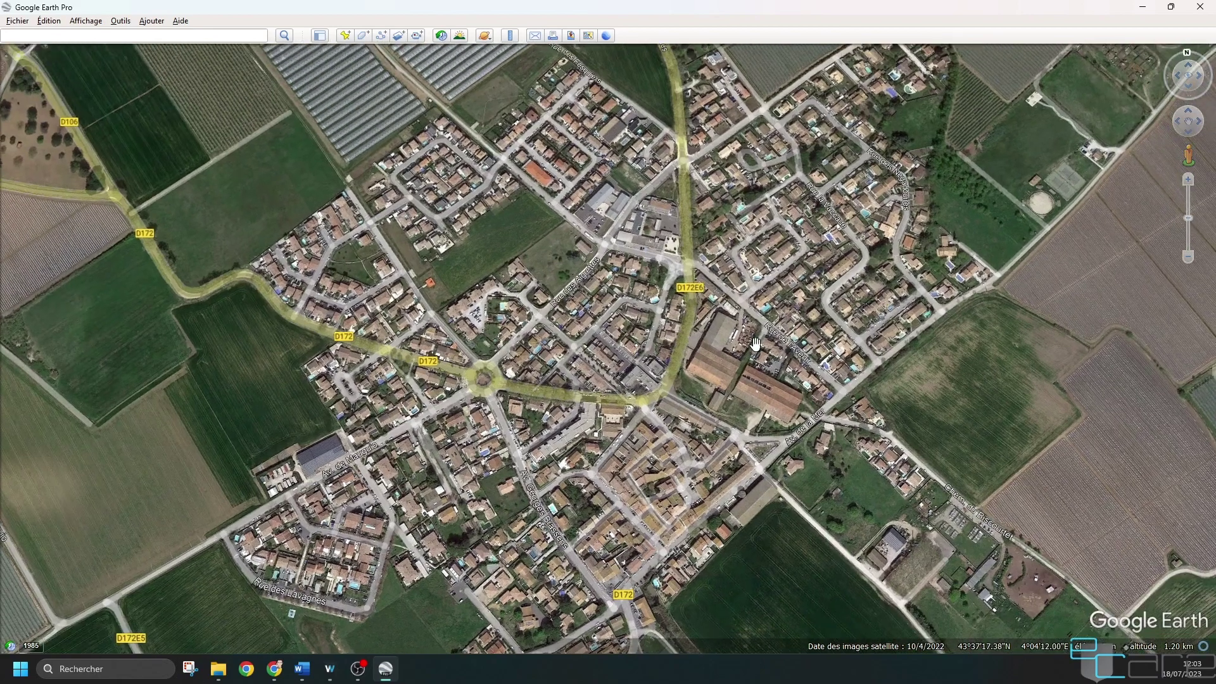
pyautogui.moveTo(919, 390); pyautogui.dragTo(793, 347)
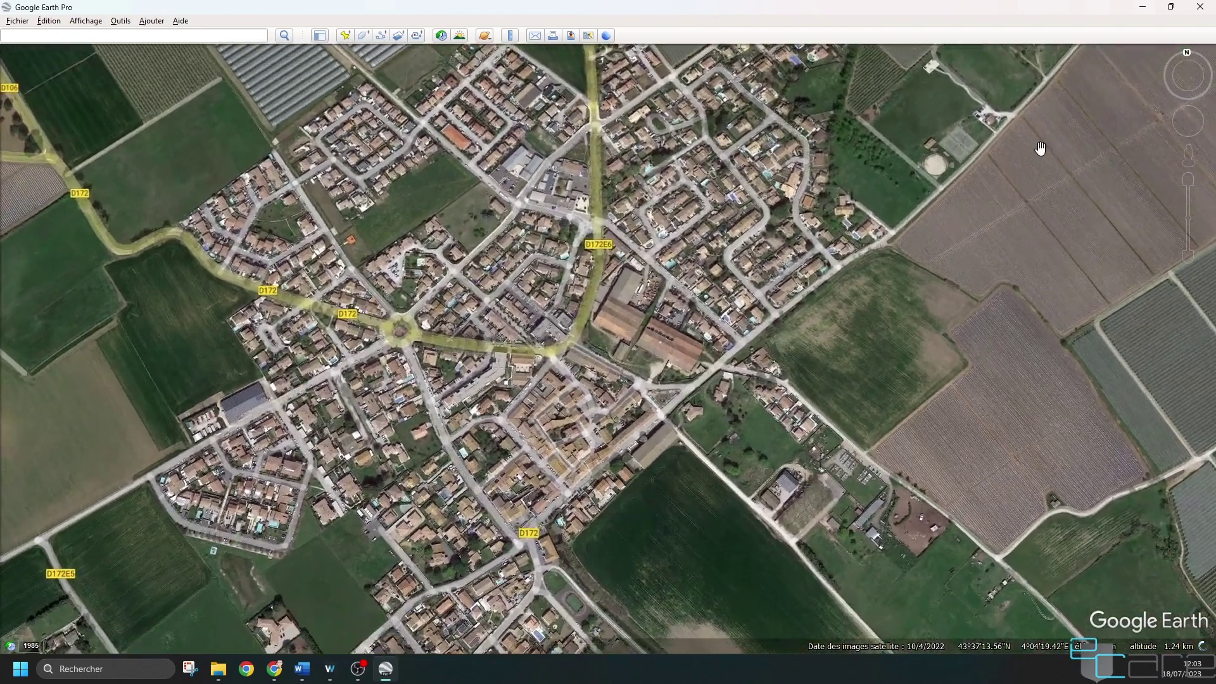
pyautogui.moveTo(1190, 79)
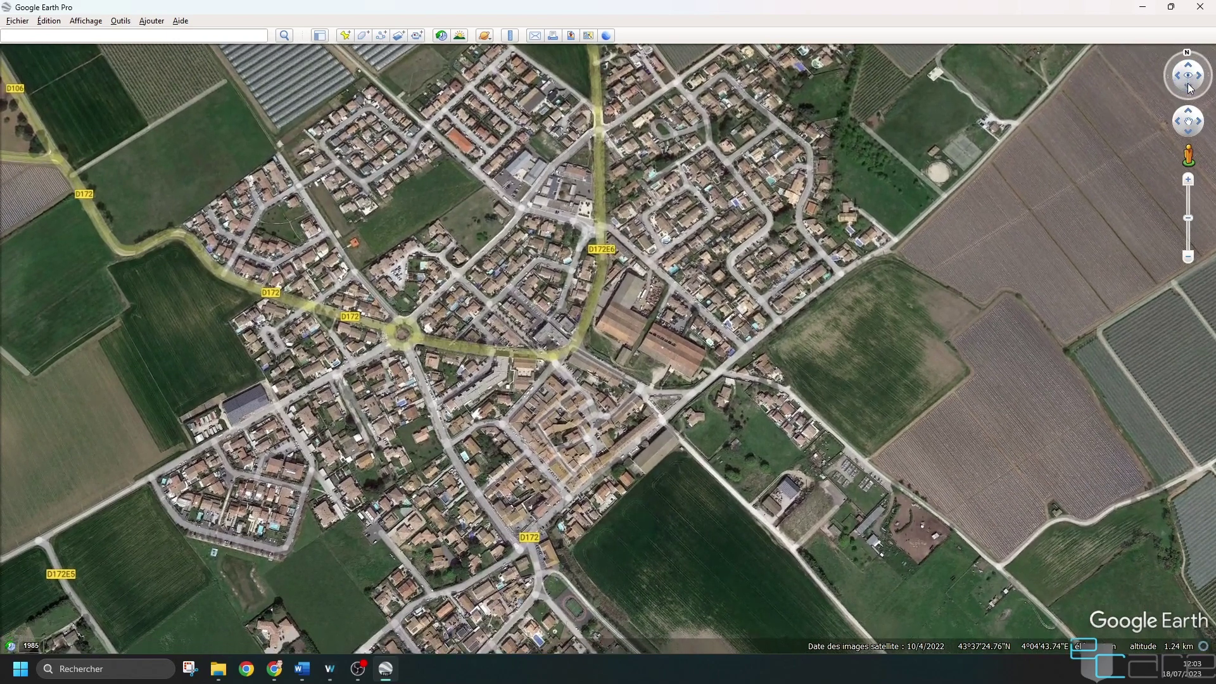
pyautogui.click(1191, 88)
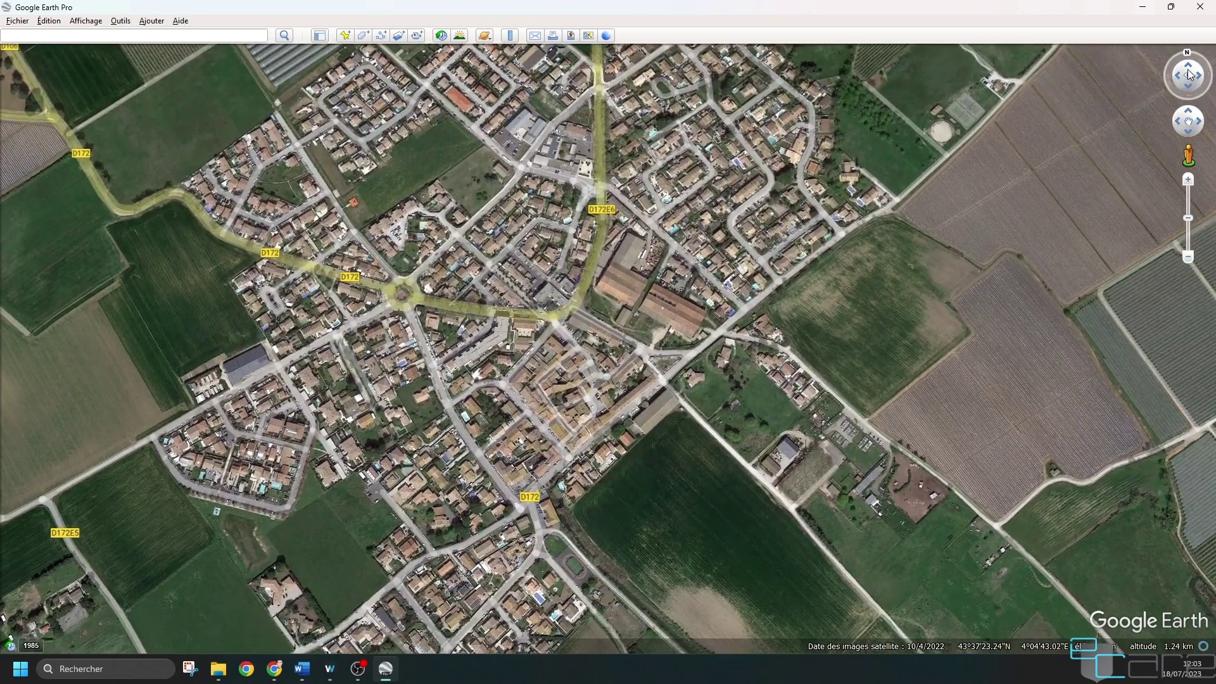
pyautogui.click(1191, 74)
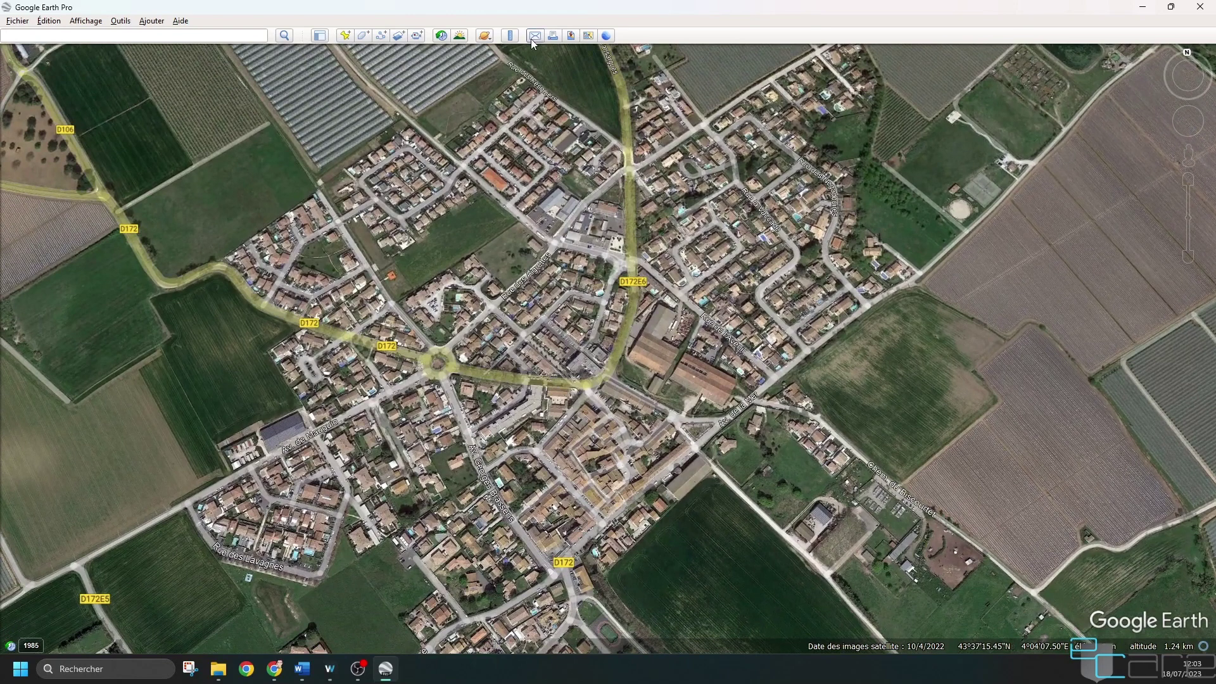
# Step: Save the satellite view as a 3840x2160 (4K UHD) JPEG image named plan ville 4k
pyautogui.click(571, 37)
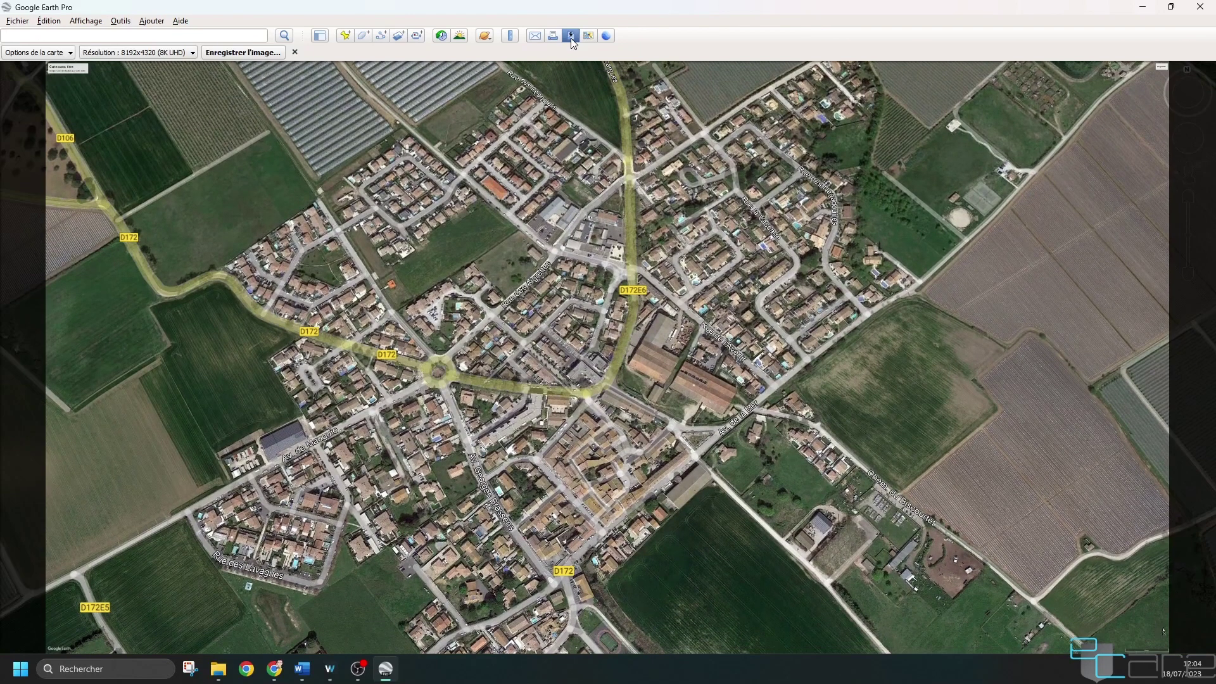
pyautogui.click(147, 53)
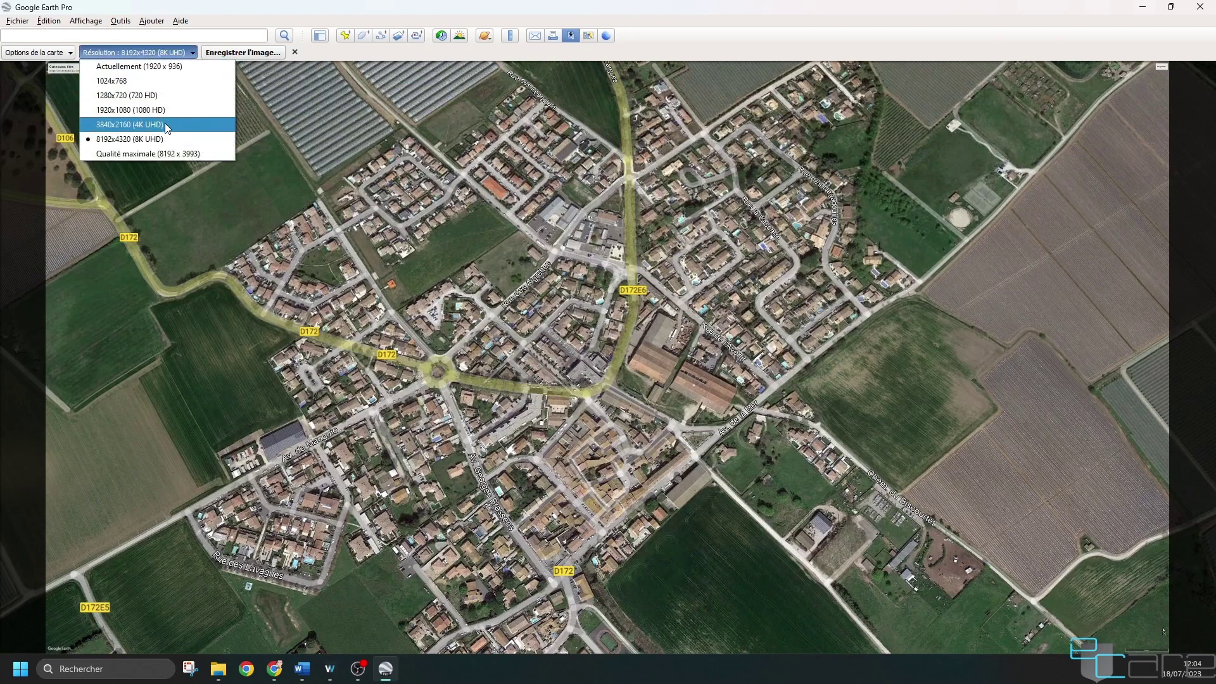
pyautogui.click(158, 125)
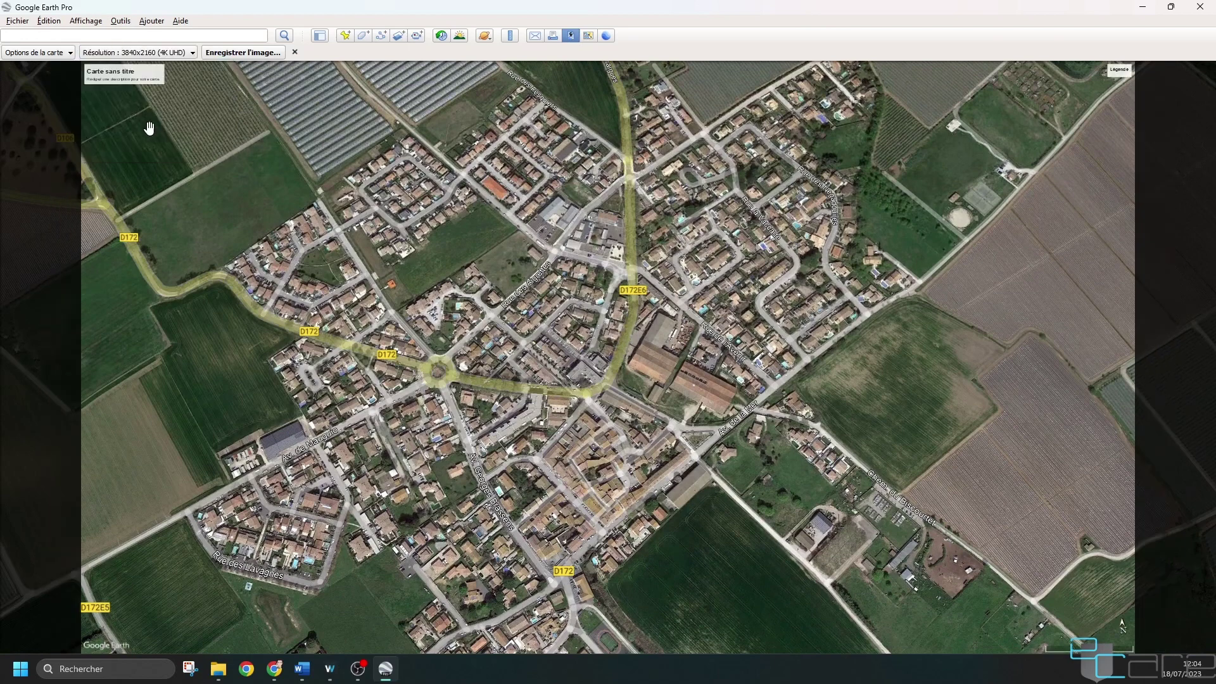
pyautogui.click(234, 57)
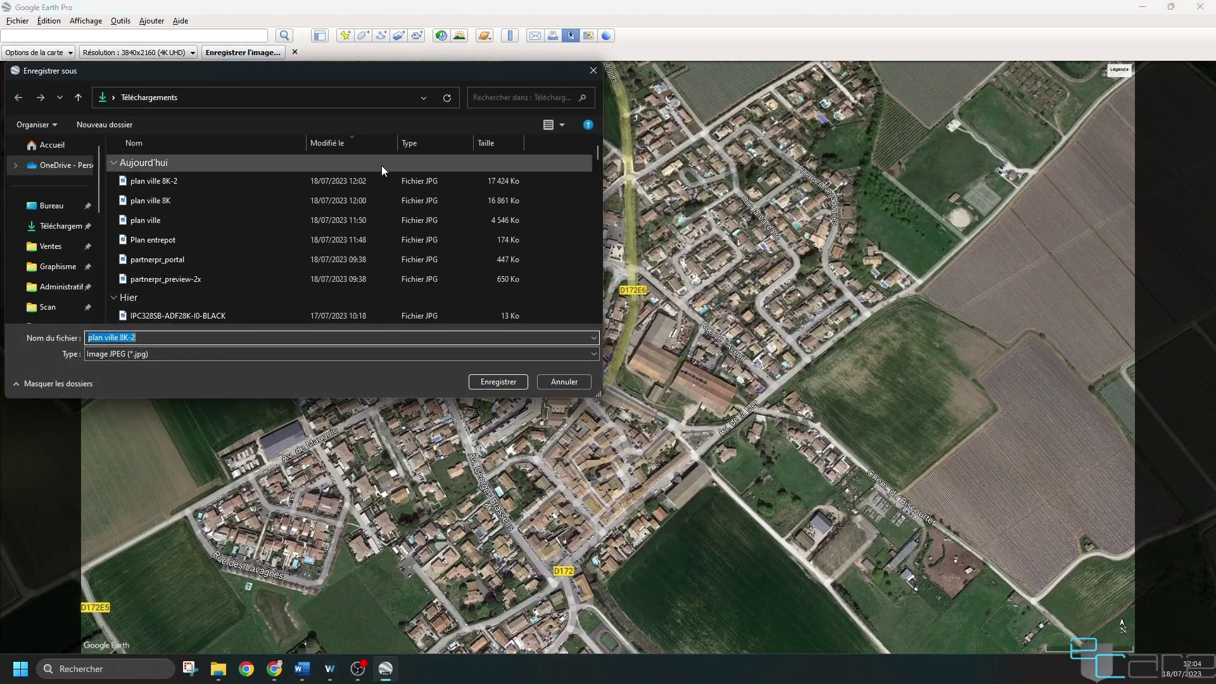
pyautogui.click(165, 222)
pyautogui.write('4k')
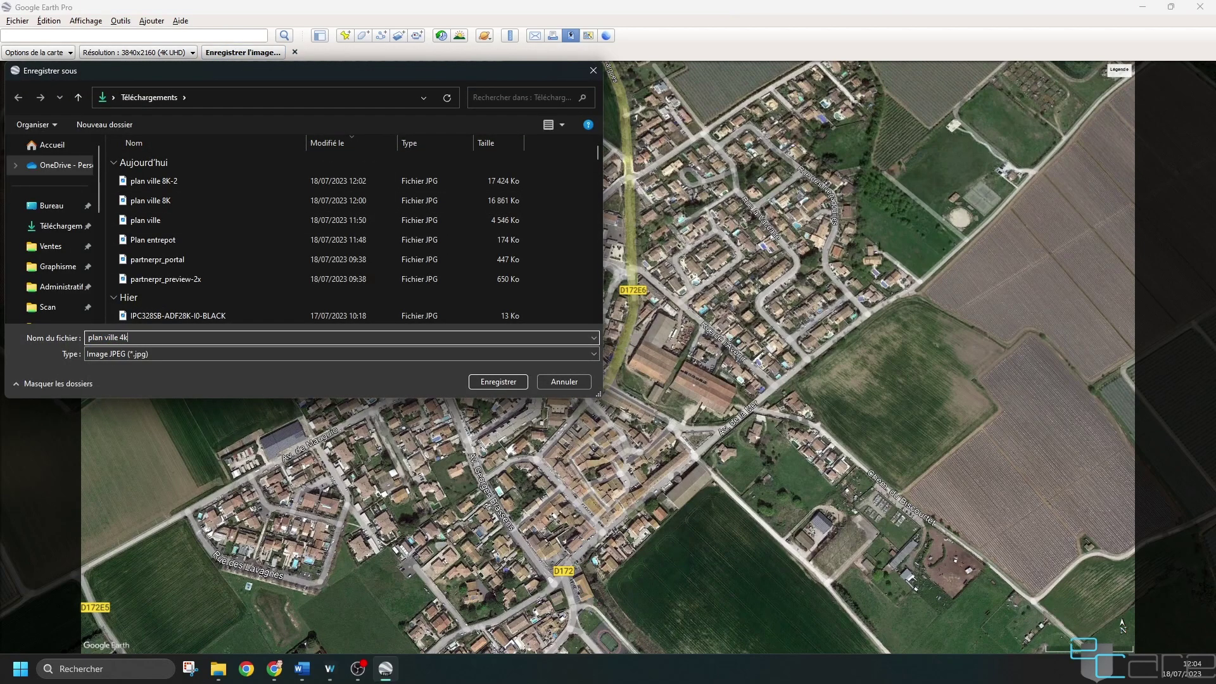
pyautogui.press('Return')
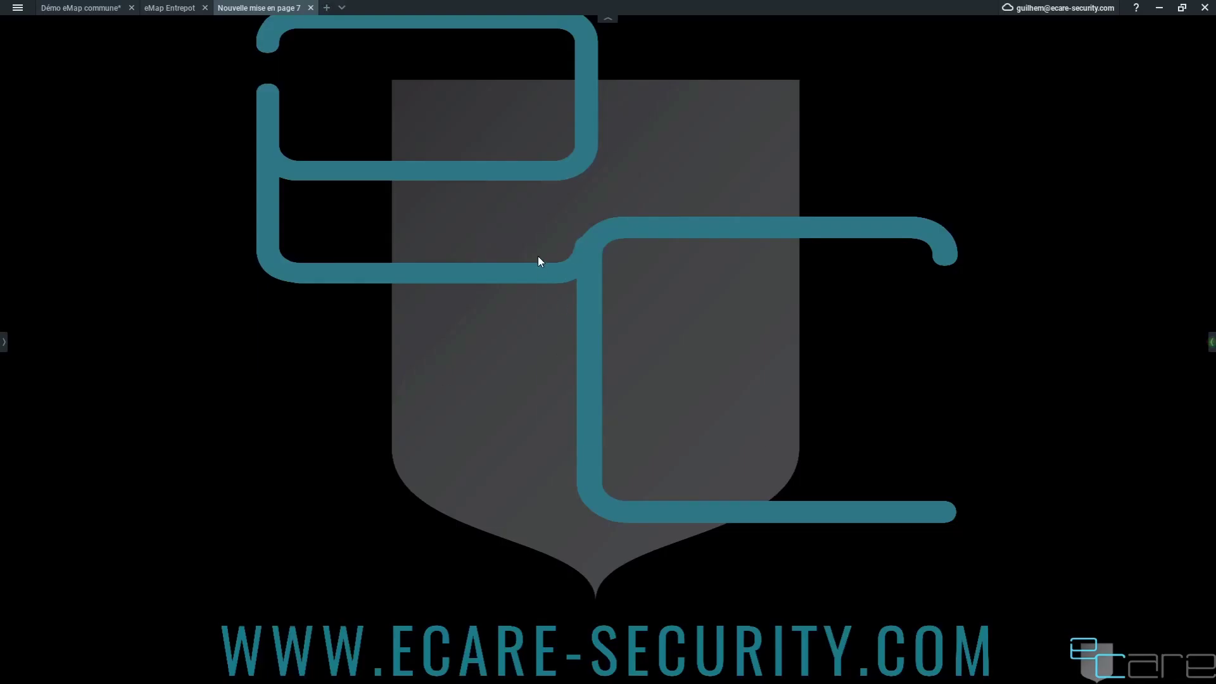
# Step: In Nx Witness Client, set plan ville 4k.jpg as the new layout's background image
pyautogui.rightClick(540, 261)
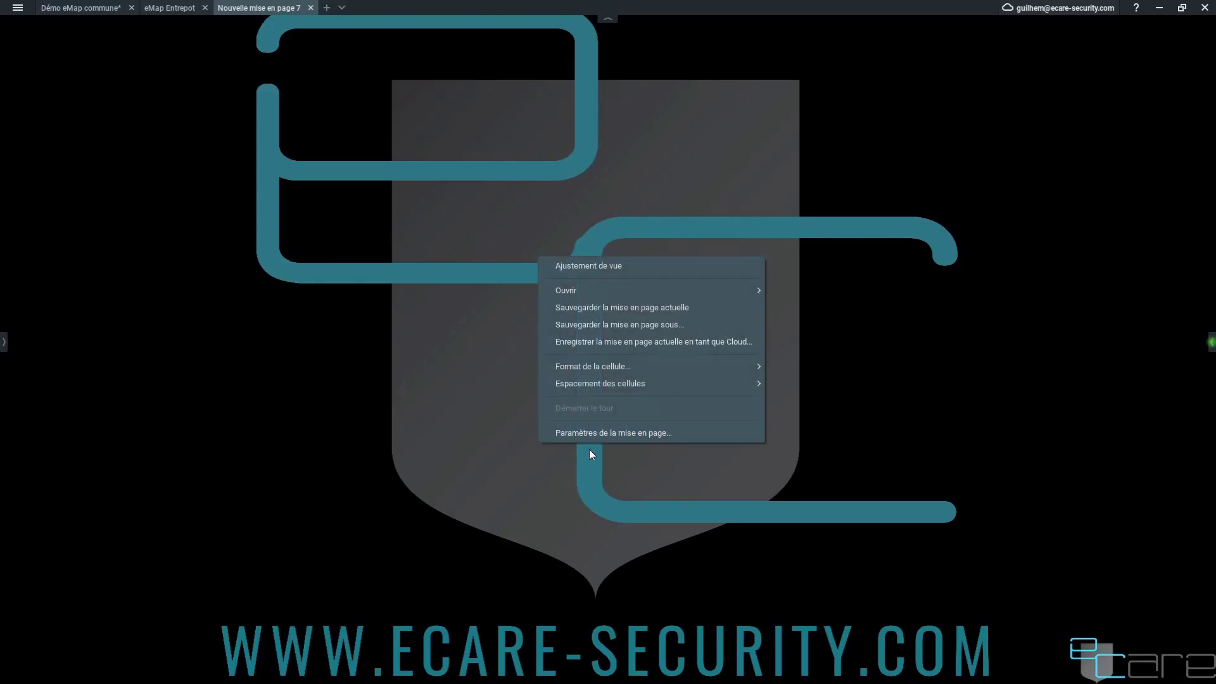
pyautogui.click(587, 434)
pyautogui.click(558, 182)
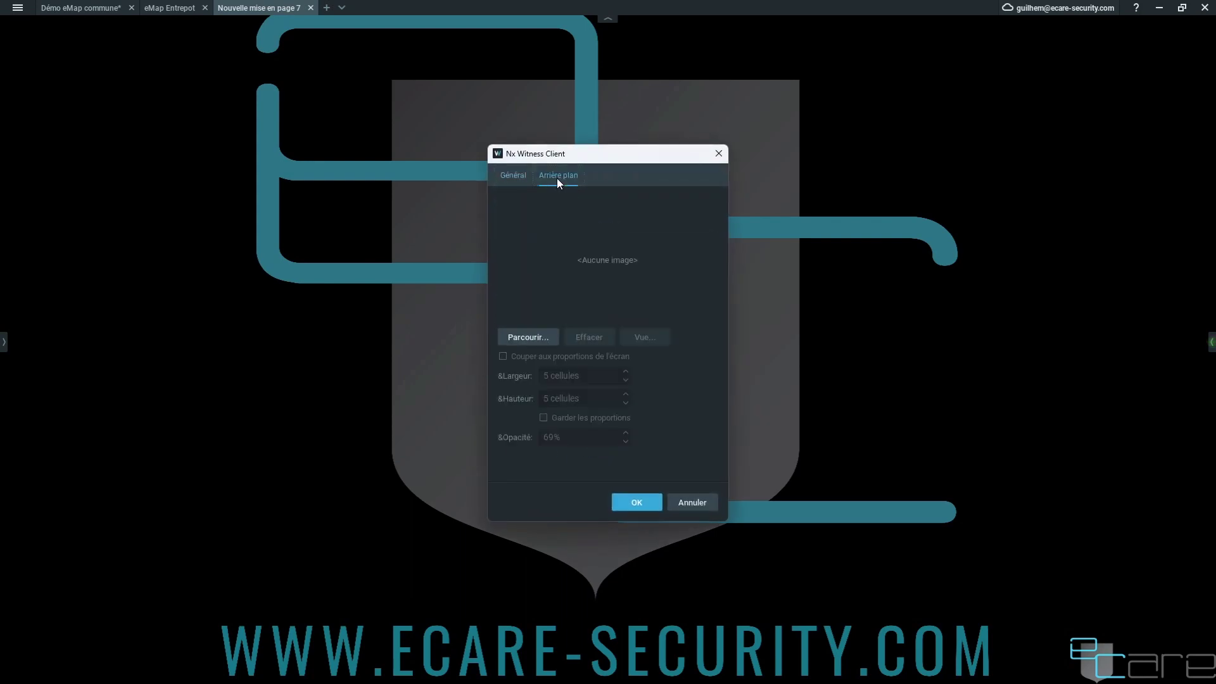
pyautogui.click(522, 340)
pyautogui.scroll(3, 649, 291)
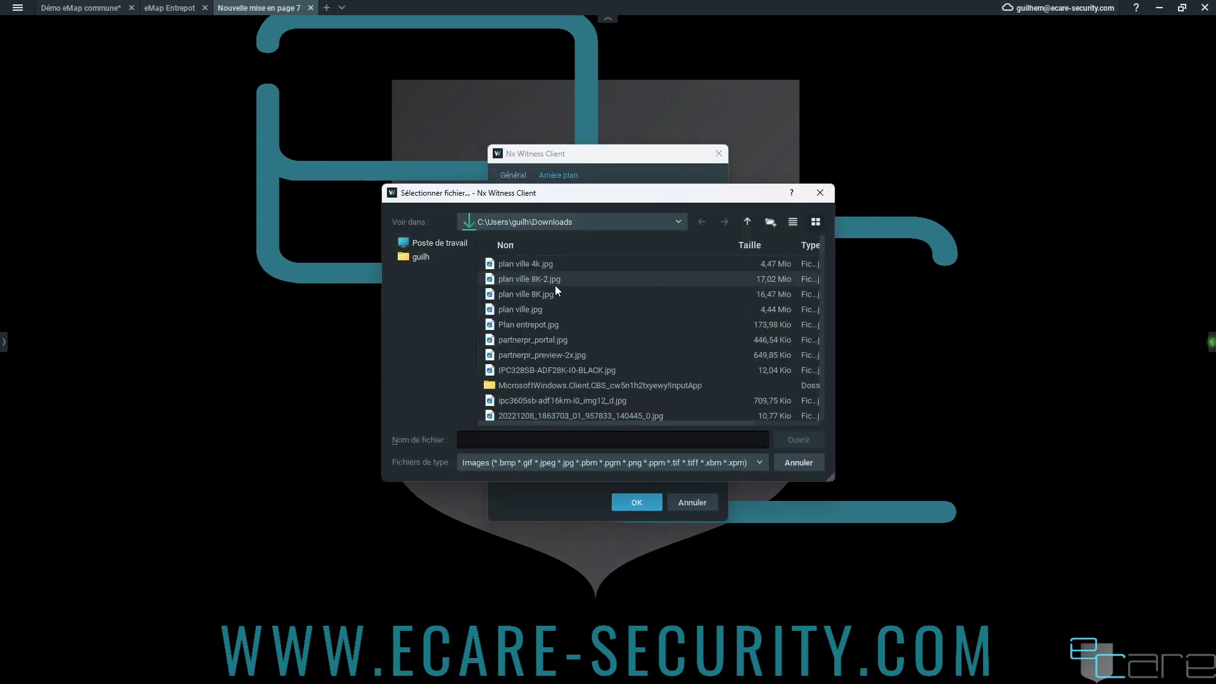
pyautogui.click(550, 264)
pyautogui.click(799, 441)
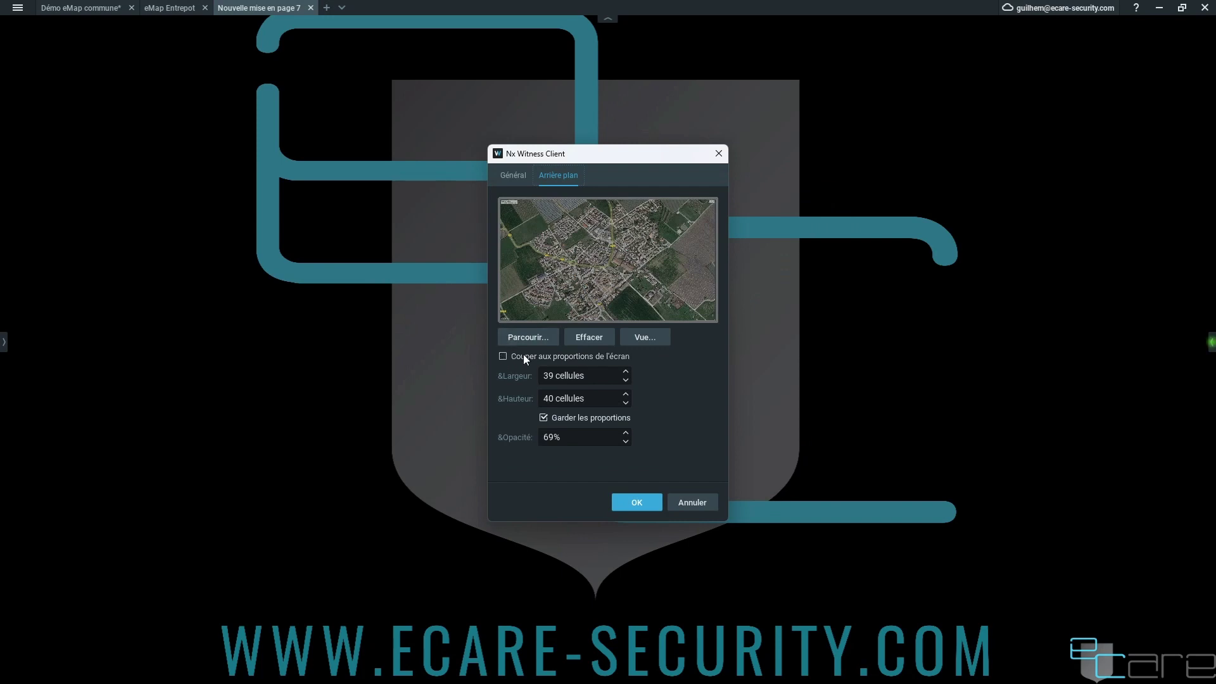
pyautogui.click(646, 501)
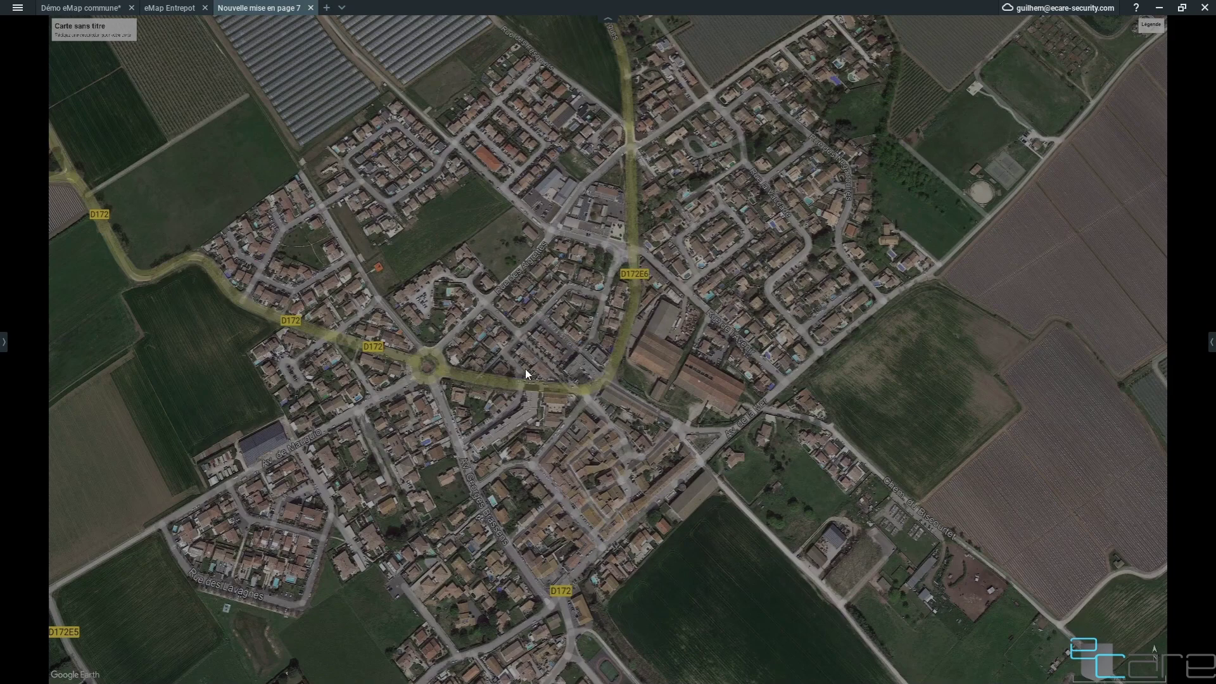
# Step: Inspect the map background's detail, clear the resource search, and place the three I3 - Linux server cameras on the map
pyautogui.scroll(5, 544, 355)
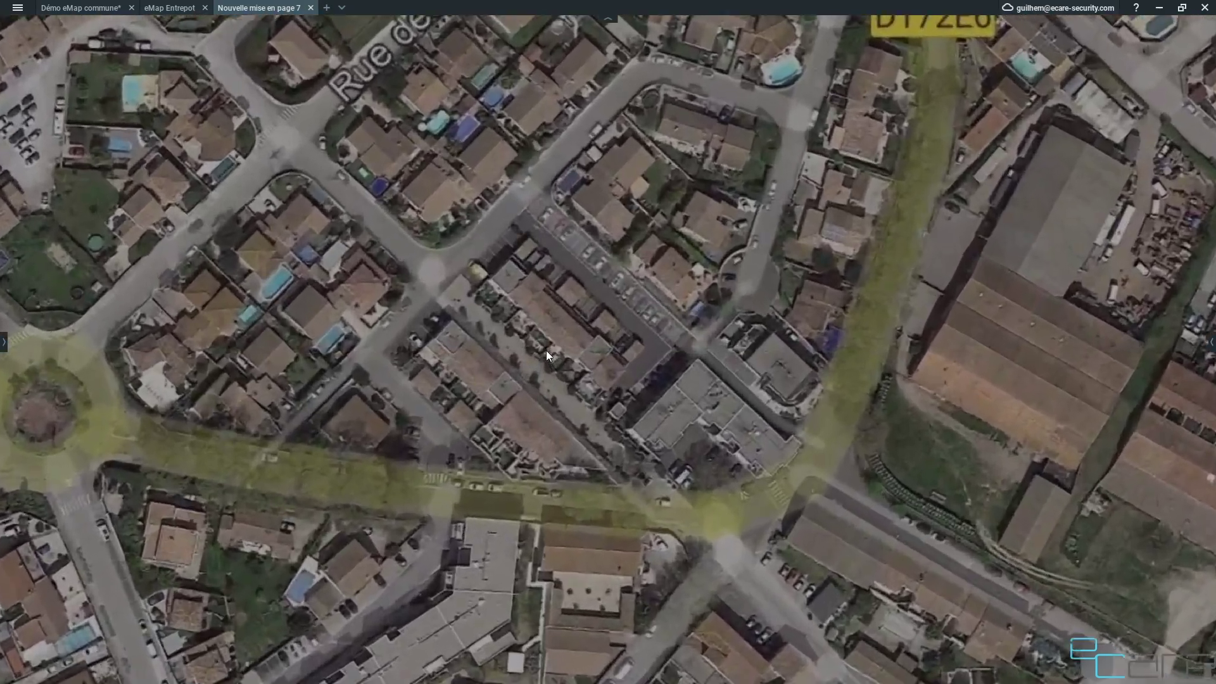
pyautogui.scroll(-5, 521, 382)
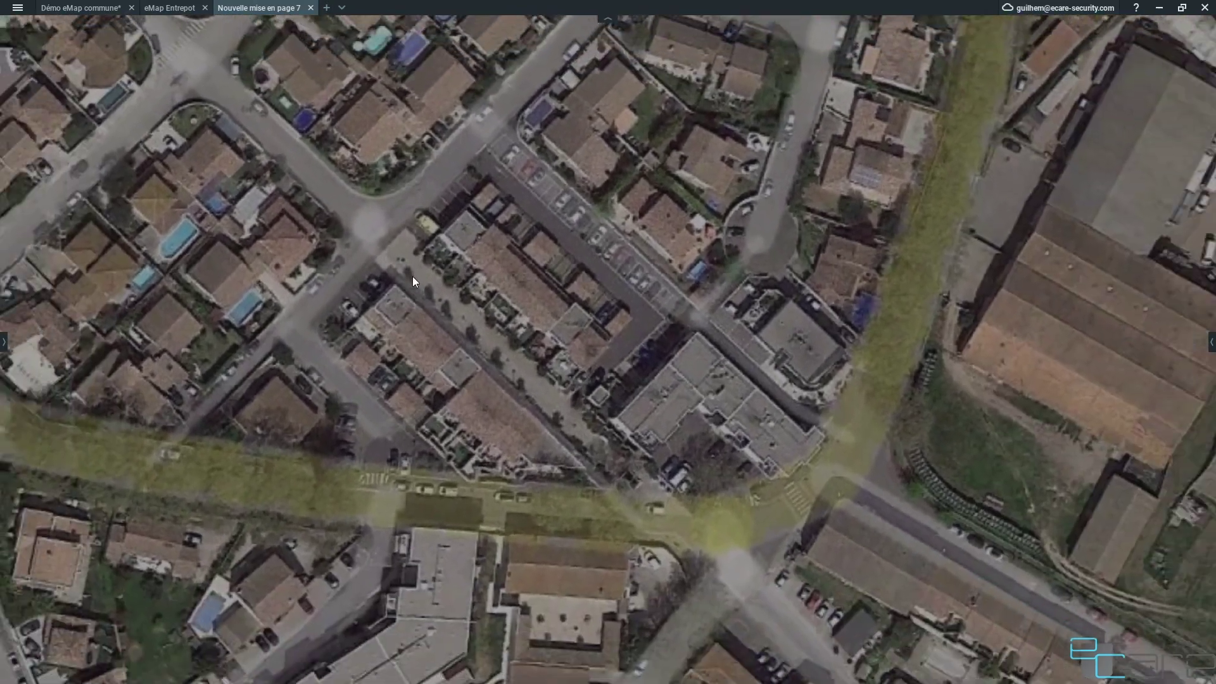
pyautogui.scroll(-5, 413, 281)
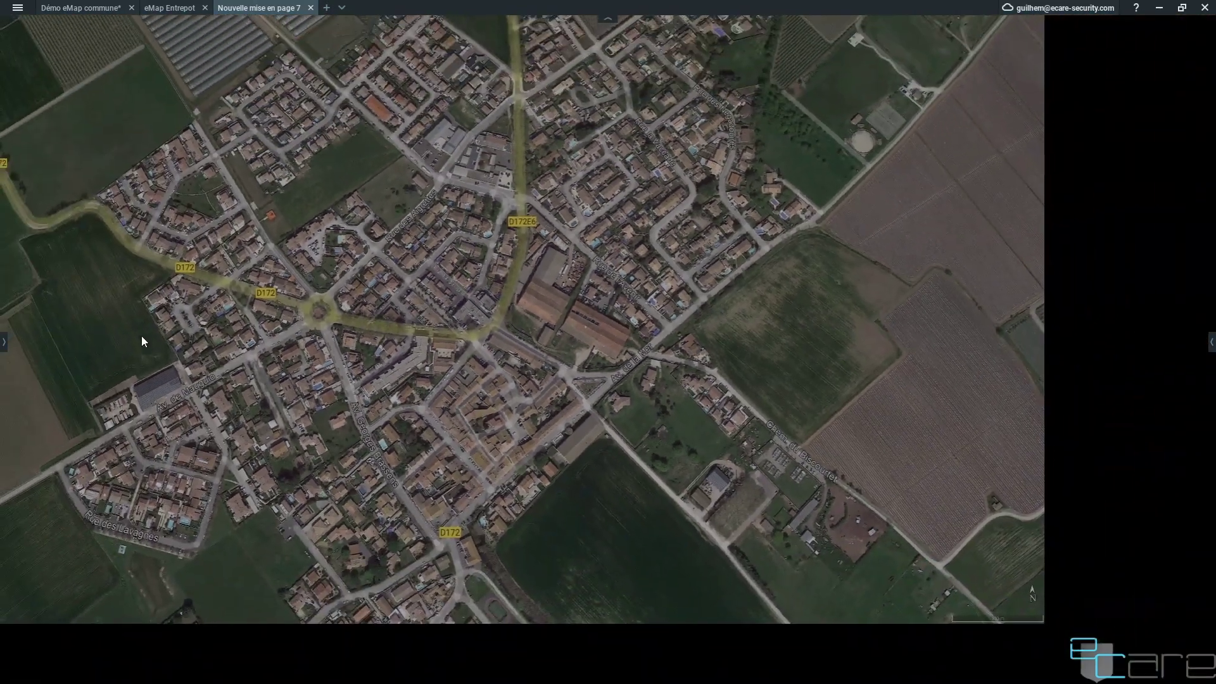
pyautogui.click(5, 342)
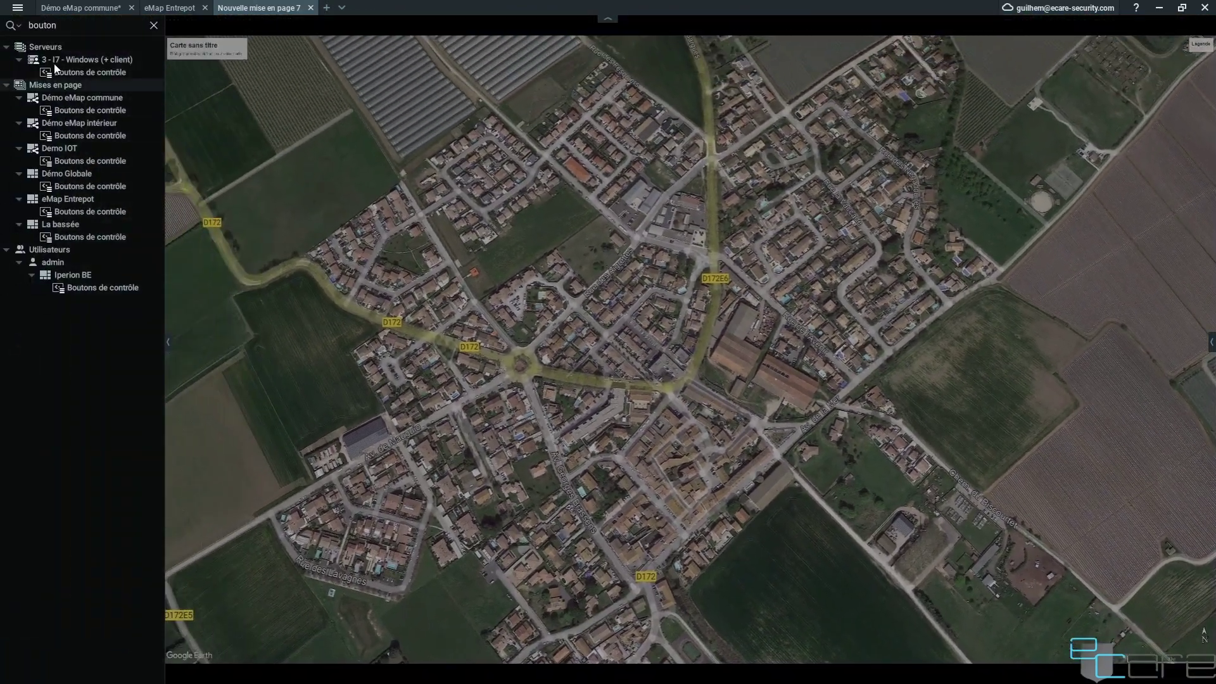
pyautogui.click(153, 26)
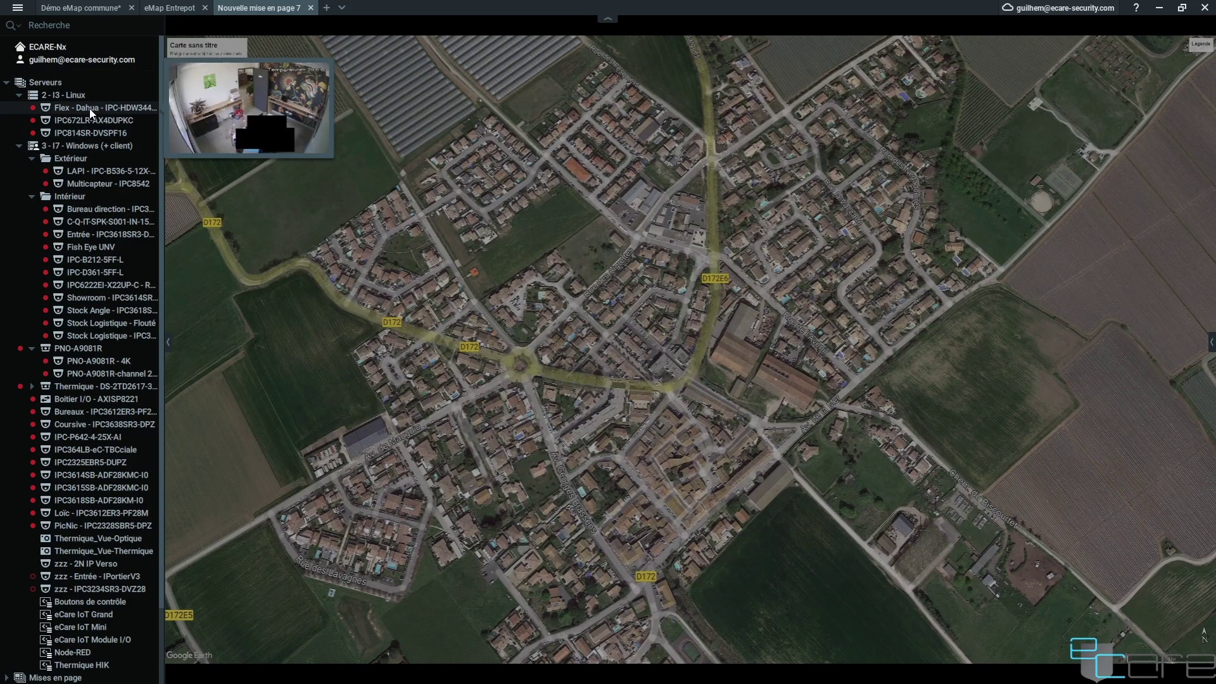
pyautogui.keyDown('shift'); pyautogui.click(89, 134); pyautogui.keyUp('shift')
pyautogui.moveTo(89, 134); pyautogui.dragTo(602, 163)
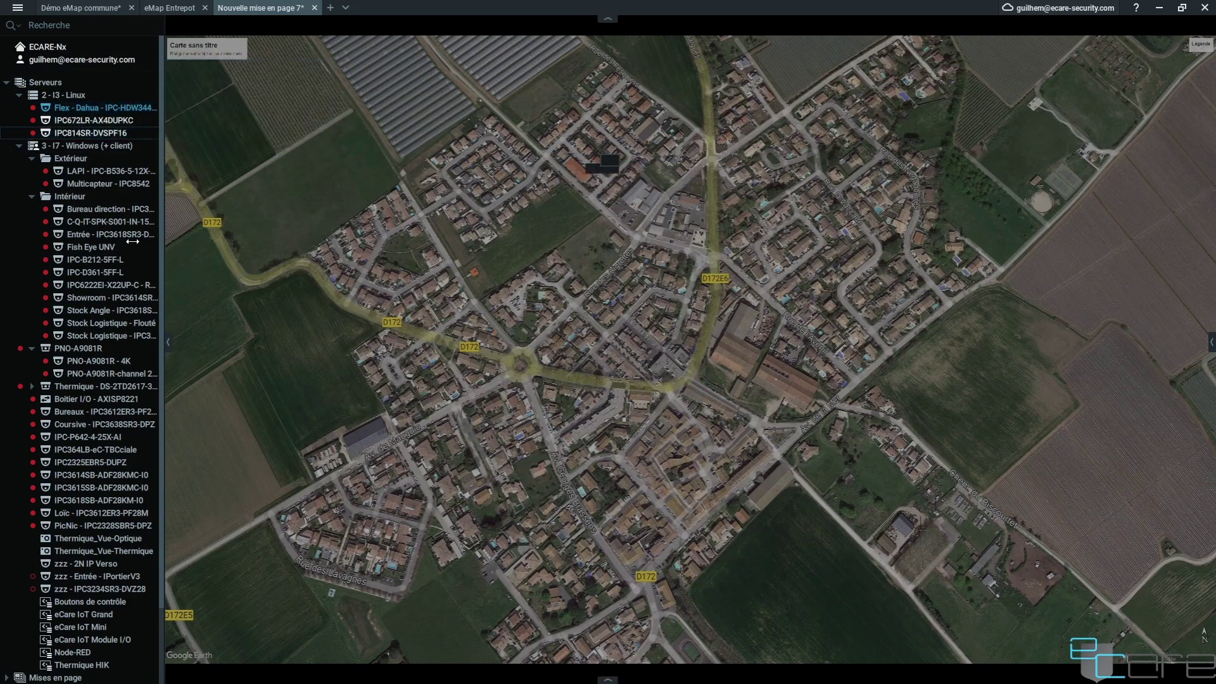
# Step: Add all the cameras of the Intérieur folder, from Bureau direction to Stock Logistique, onto the village map
pyautogui.click(81, 207)
pyautogui.keyDown('shift'); pyautogui.click(79, 334); pyautogui.keyUp('shift')
pyautogui.moveTo(79, 334); pyautogui.dragTo(618, 339)
# Step: Spread the Fish Eye UNV, Entrée, IPC-D361-5FF-L, Bureau direction and one Stock Logistique camera, enlarged, across different parts of the village map
pyautogui.moveTo(609, 280); pyautogui.dragTo(1013, 557)
pyautogui.moveTo(573, 286); pyautogui.dragTo(340, 443)
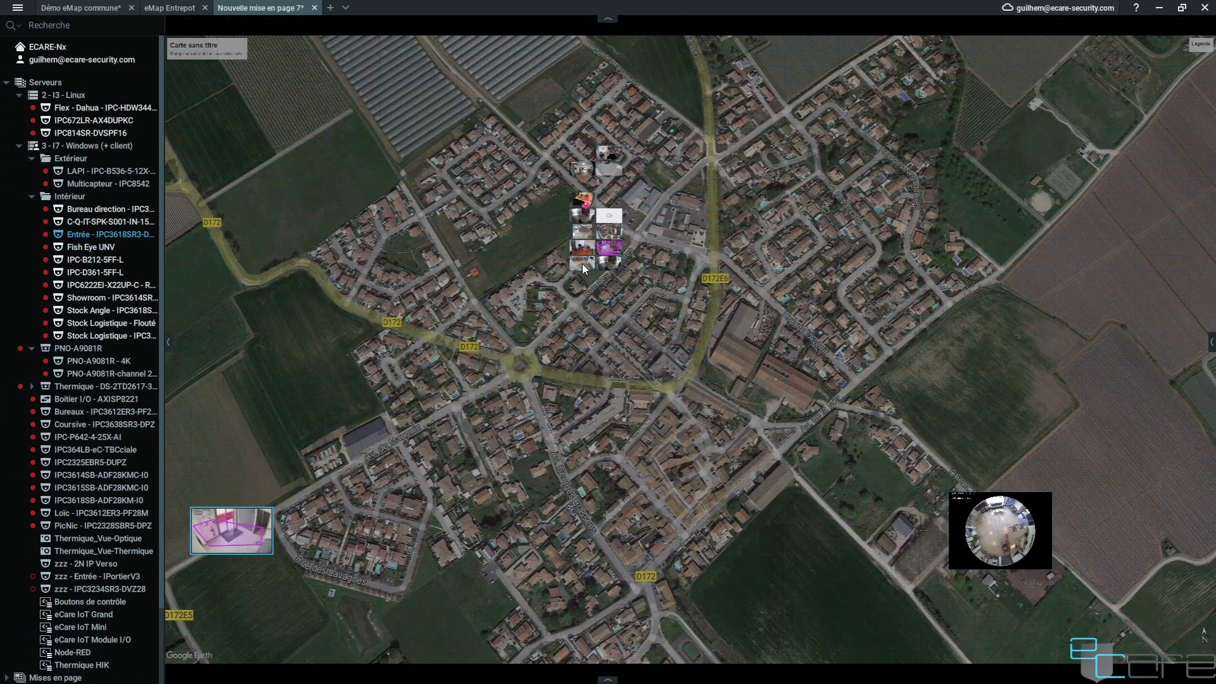
pyautogui.click(583, 264)
pyautogui.moveTo(702, 58); pyautogui.dragTo(704, 58)
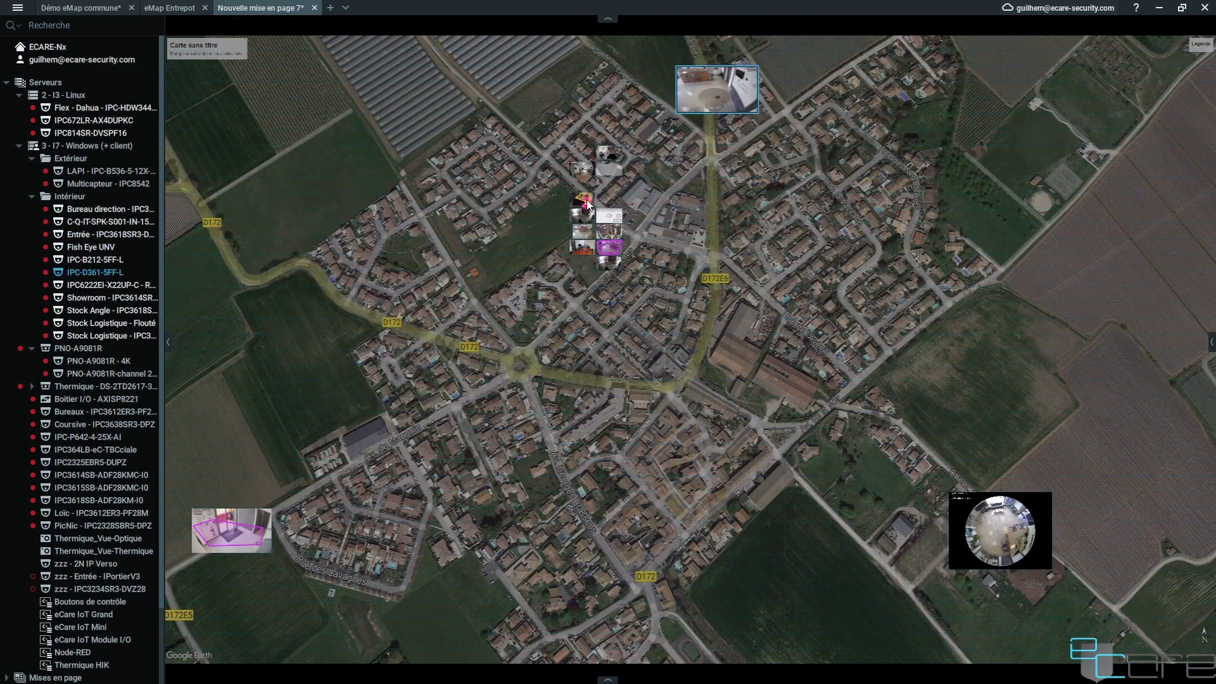
pyautogui.moveTo(583, 202); pyautogui.dragTo(358, 280)
pyautogui.moveTo(592, 232); pyautogui.dragTo(691, 361)
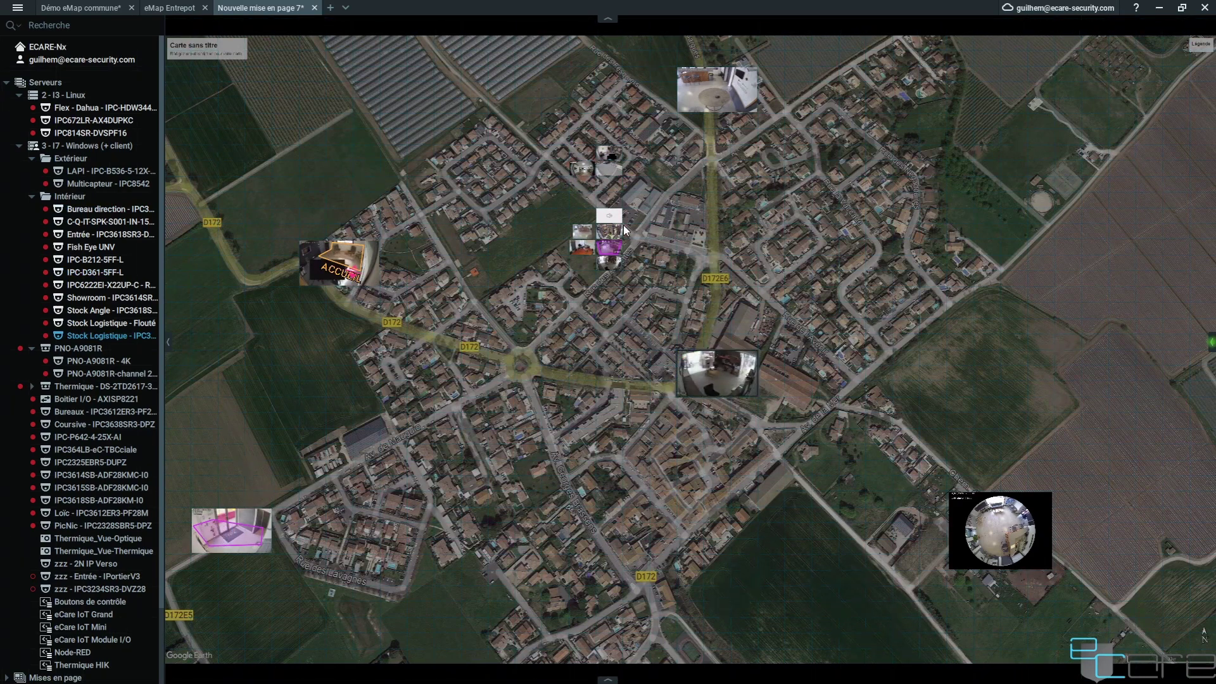
# Step: Place the C-Q-IT-SPK-S001 speaker, enlarged, in the village's northeast, and remove the remaining small camera tiles from the map
pyautogui.click(607, 251)
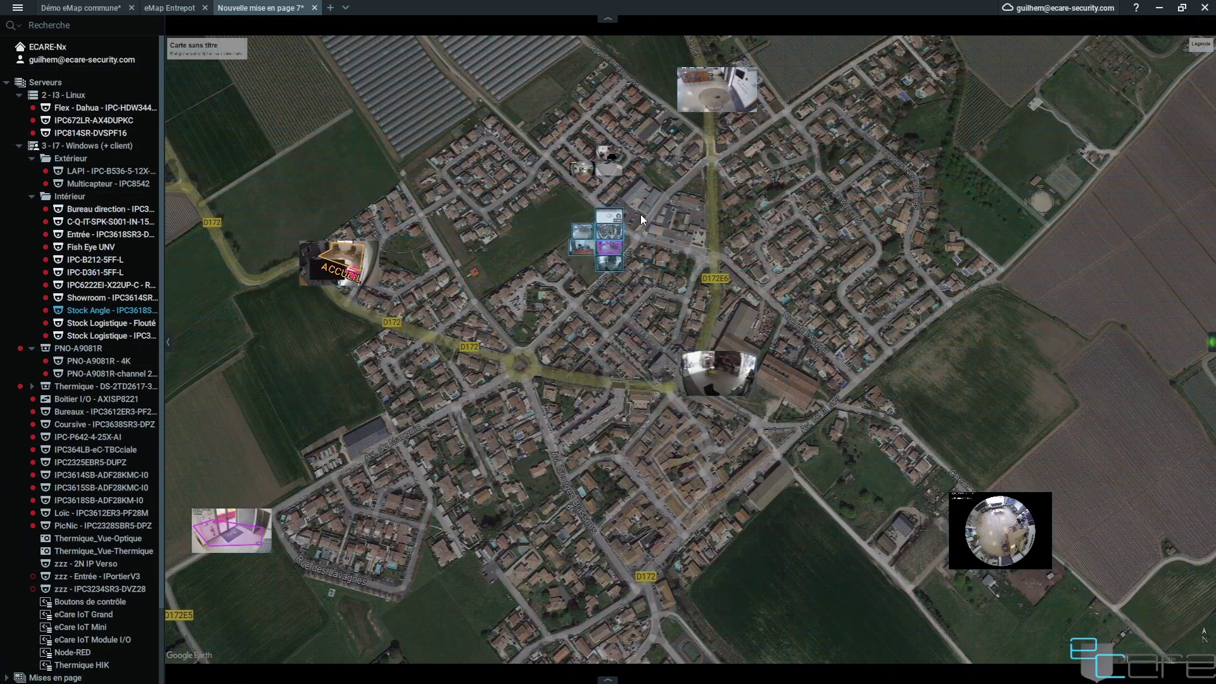
pyautogui.moveTo(624, 232); pyautogui.dragTo(951, 193)
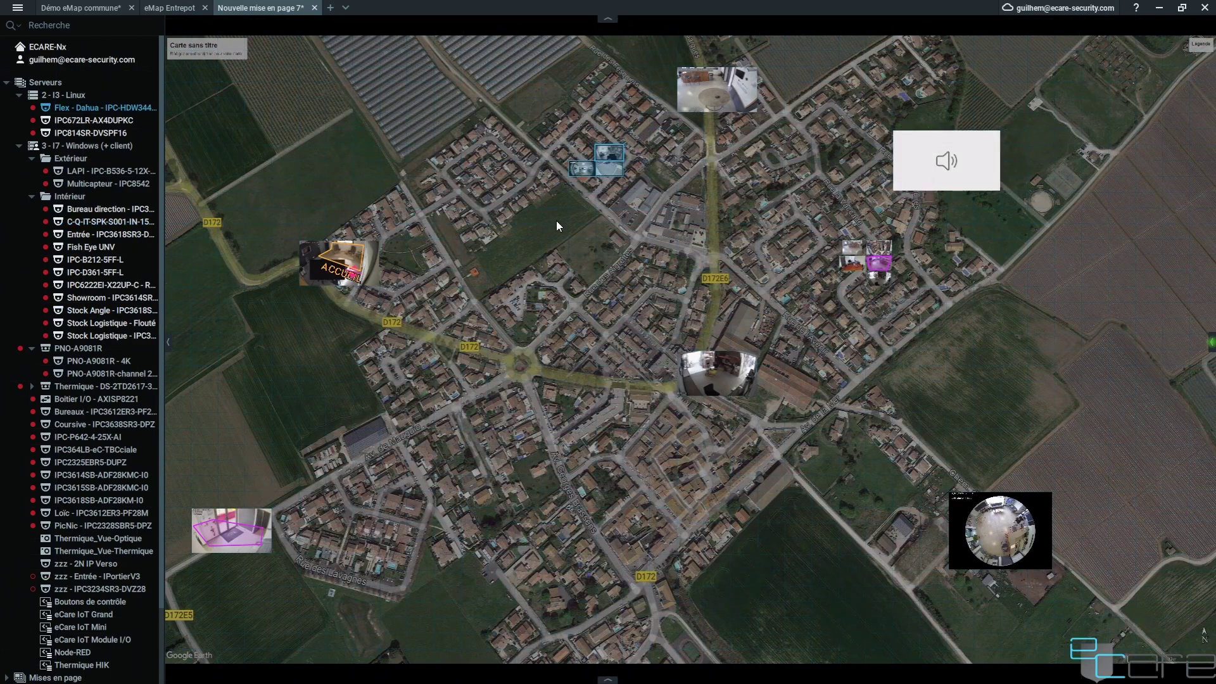
pyautogui.moveTo(799, 214); pyautogui.dragTo(922, 319)
pyautogui.press('Delete')
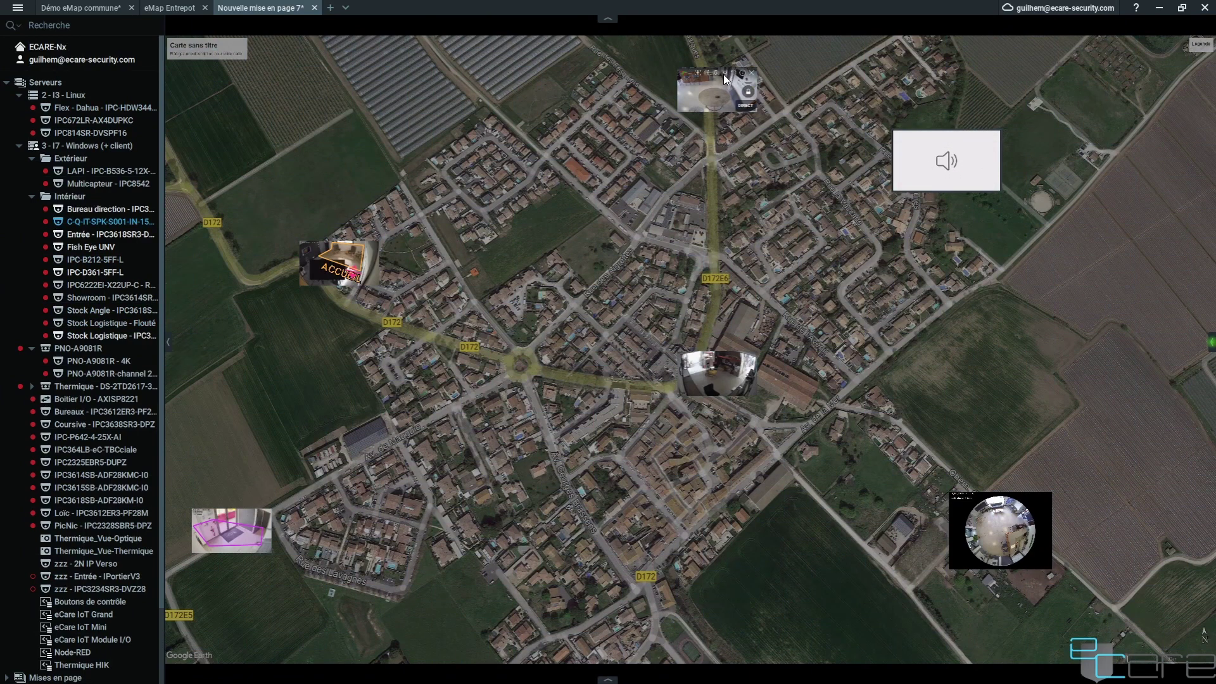
# Step: Create an enlarged zoom window from the IPC-D361-5FF-L camera over the map's northwest corner, and view the Bureau direction camera up close
pyautogui.click(694, 83)
pyautogui.moveTo(673, 81); pyautogui.dragTo(180, 48)
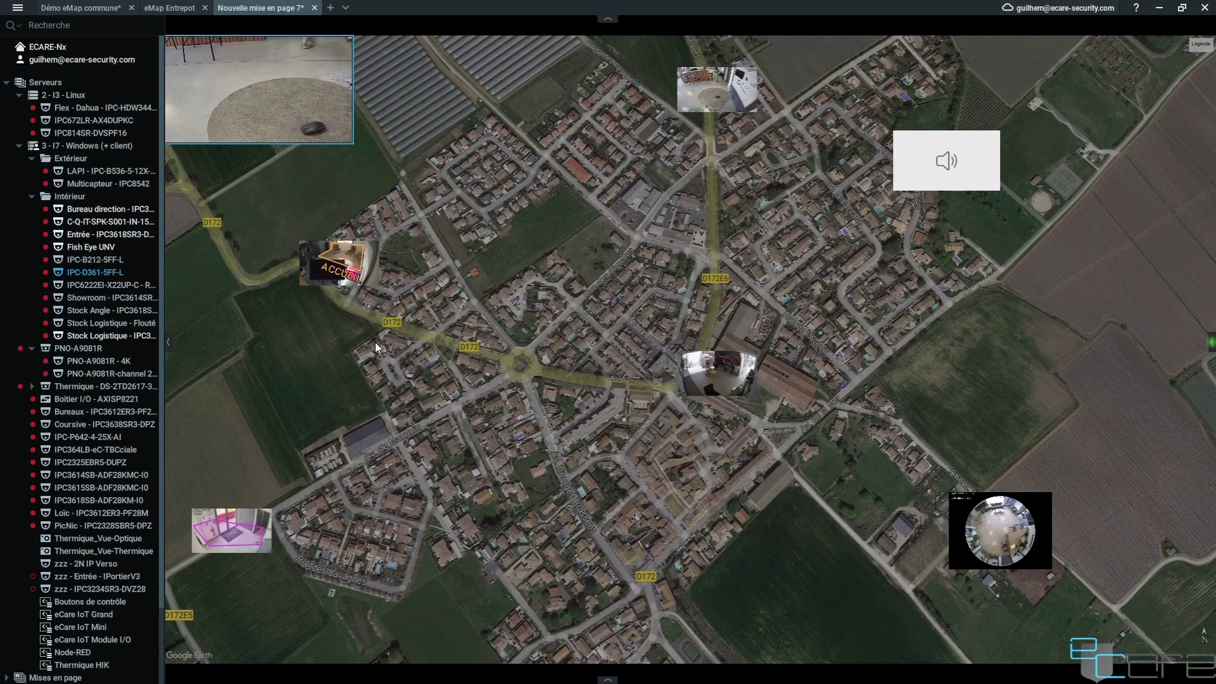
pyautogui.scroll(5, 375, 342)
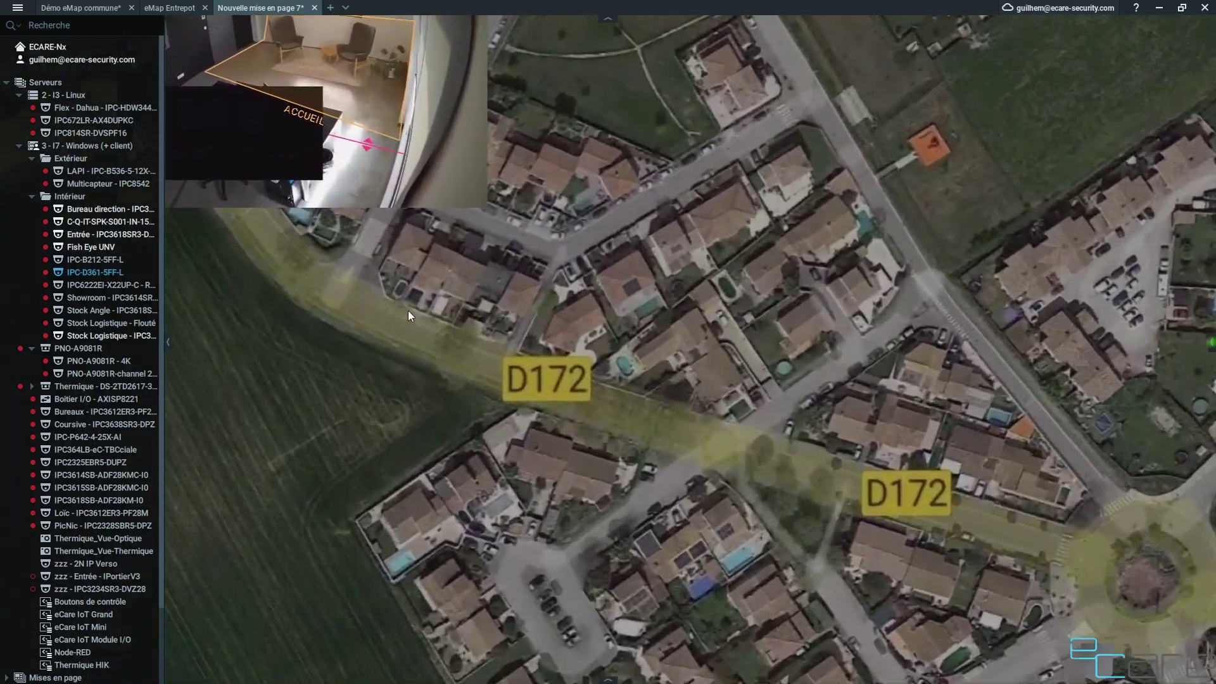
pyautogui.moveTo(407, 310); pyautogui.dragTo(570, 564)
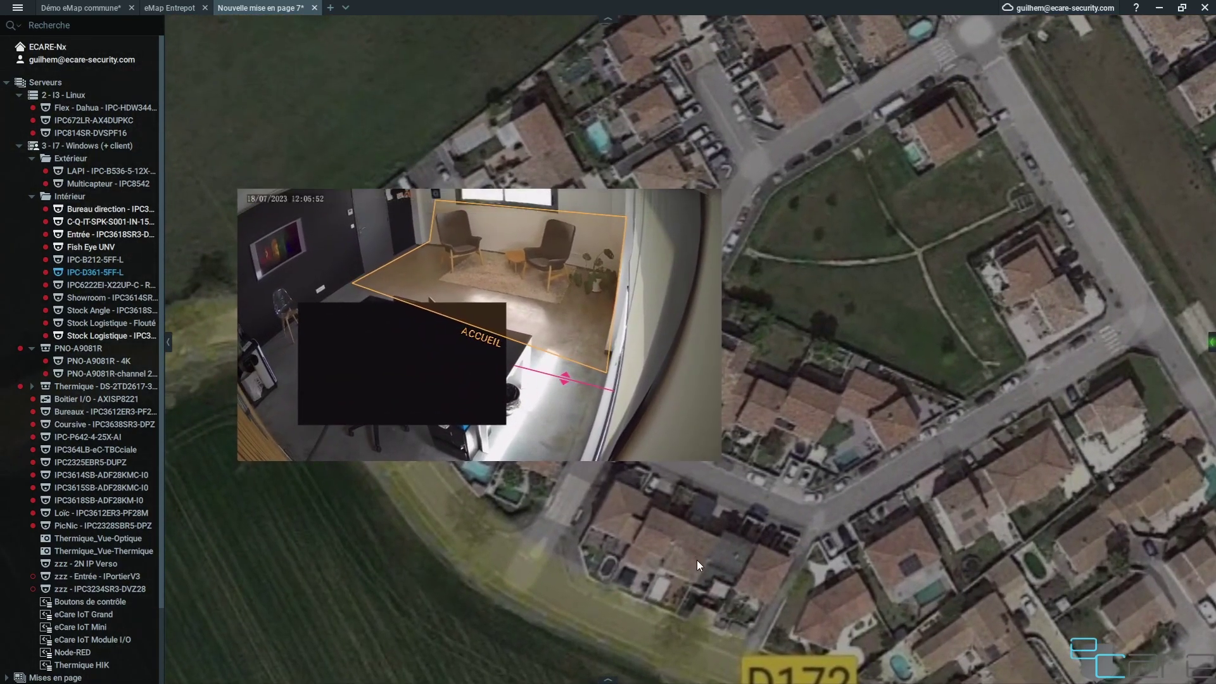
# Step: Inspect the Stock Logistique camera's live view up close on the village map, and return to the overview of the whole map
pyautogui.scroll(-6, 697, 560)
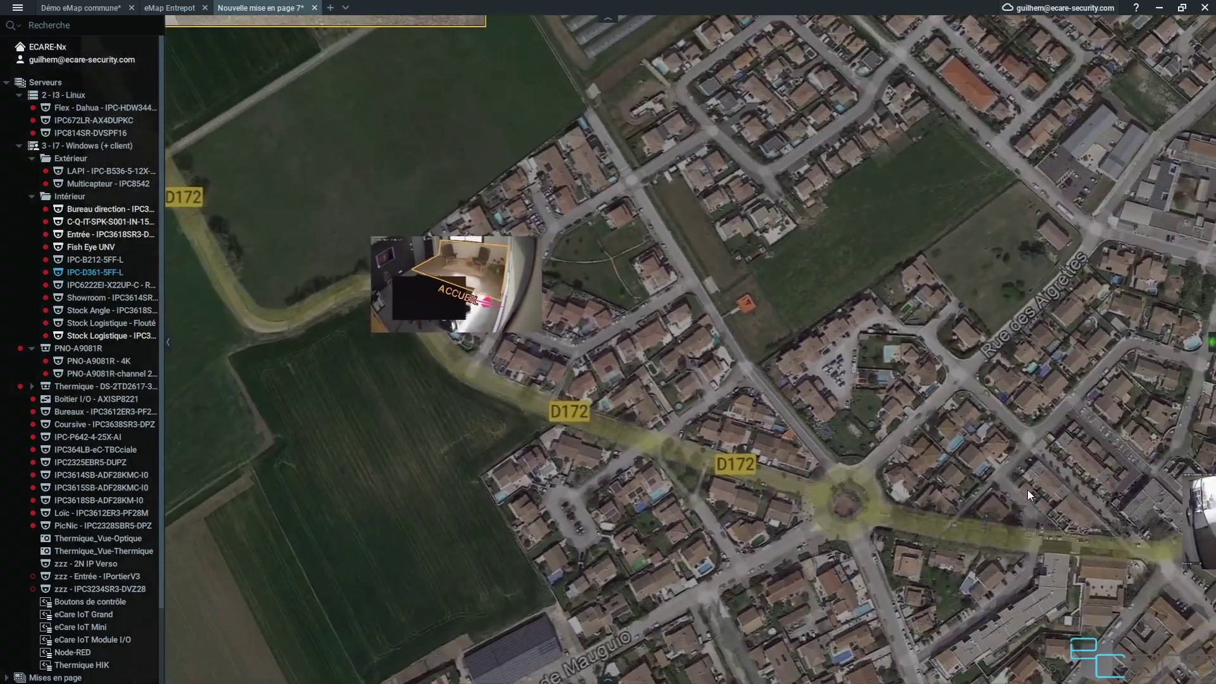
pyautogui.moveTo(1028, 489); pyautogui.dragTo(533, 387)
pyautogui.scroll(-1, 732, 383)
pyautogui.scroll(5, 793, 420)
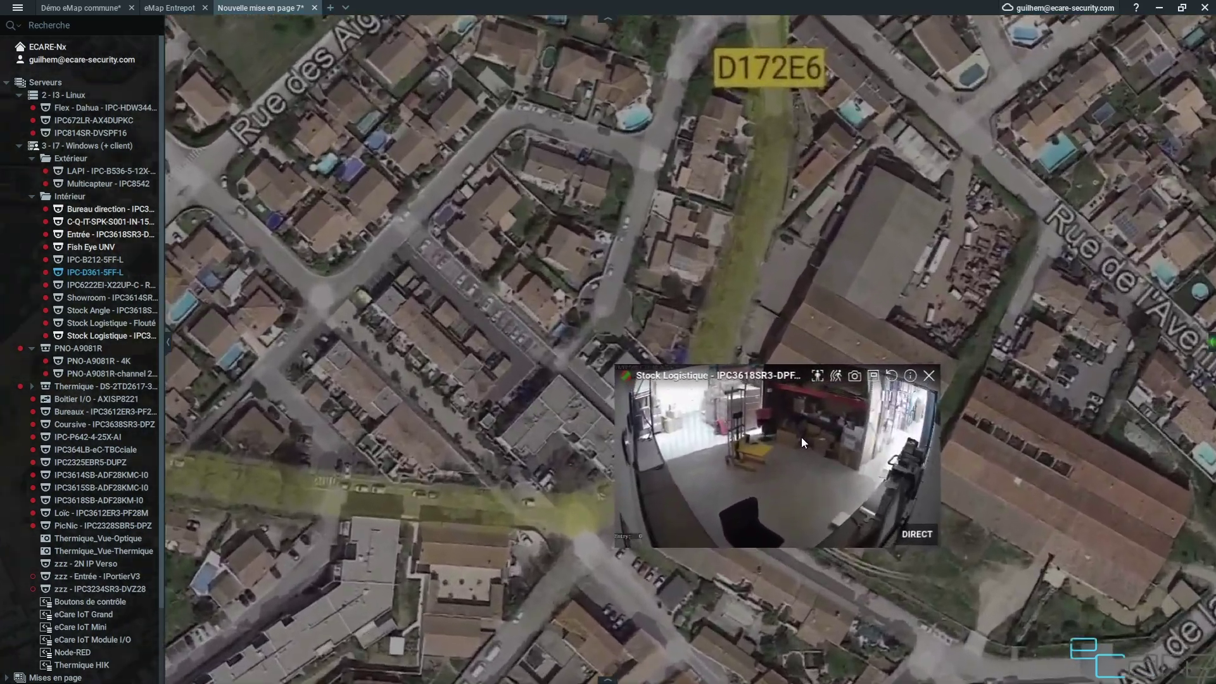
pyautogui.scroll(-3, 809, 469)
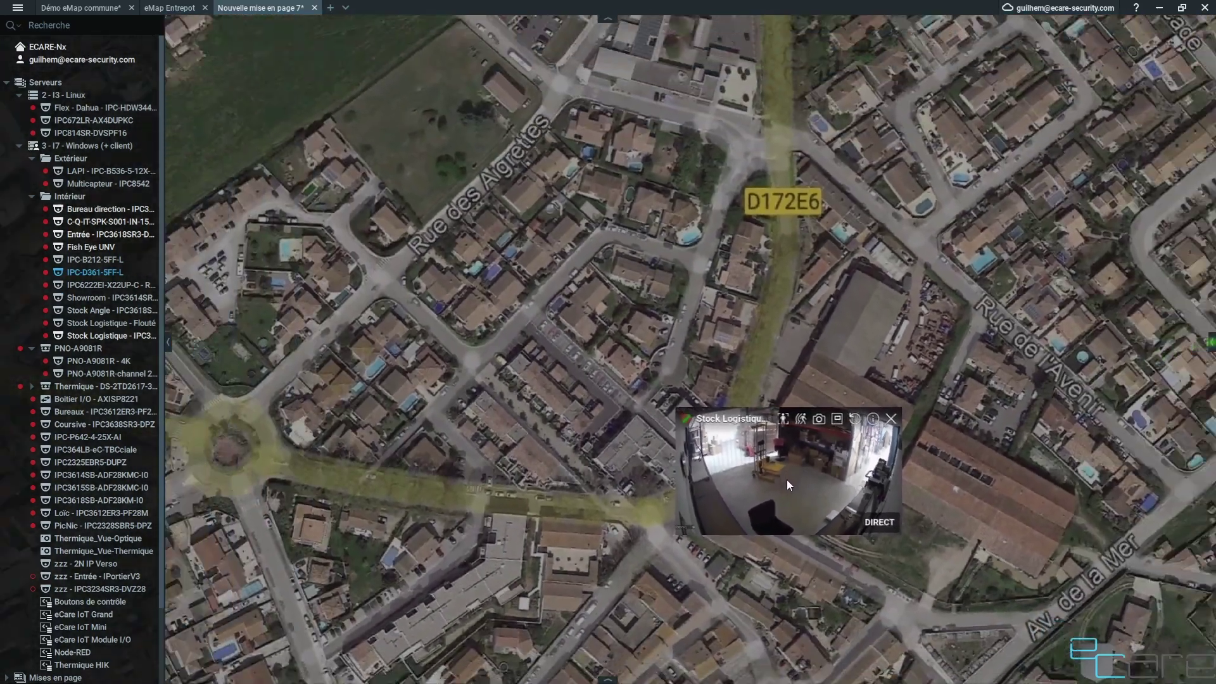
pyautogui.scroll(-6, 787, 484)
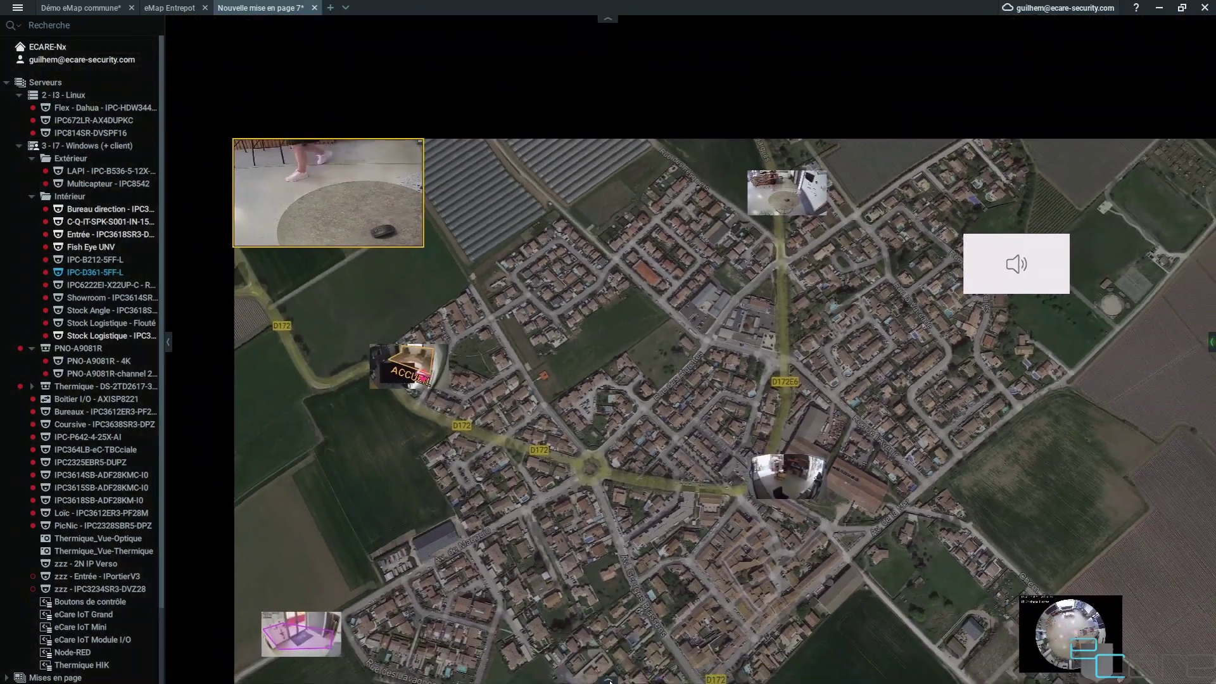
# Step: Show the recording timeline and play back the map cameras' archived footage from two different moments in mid-July 2023
pyautogui.click(611, 679)
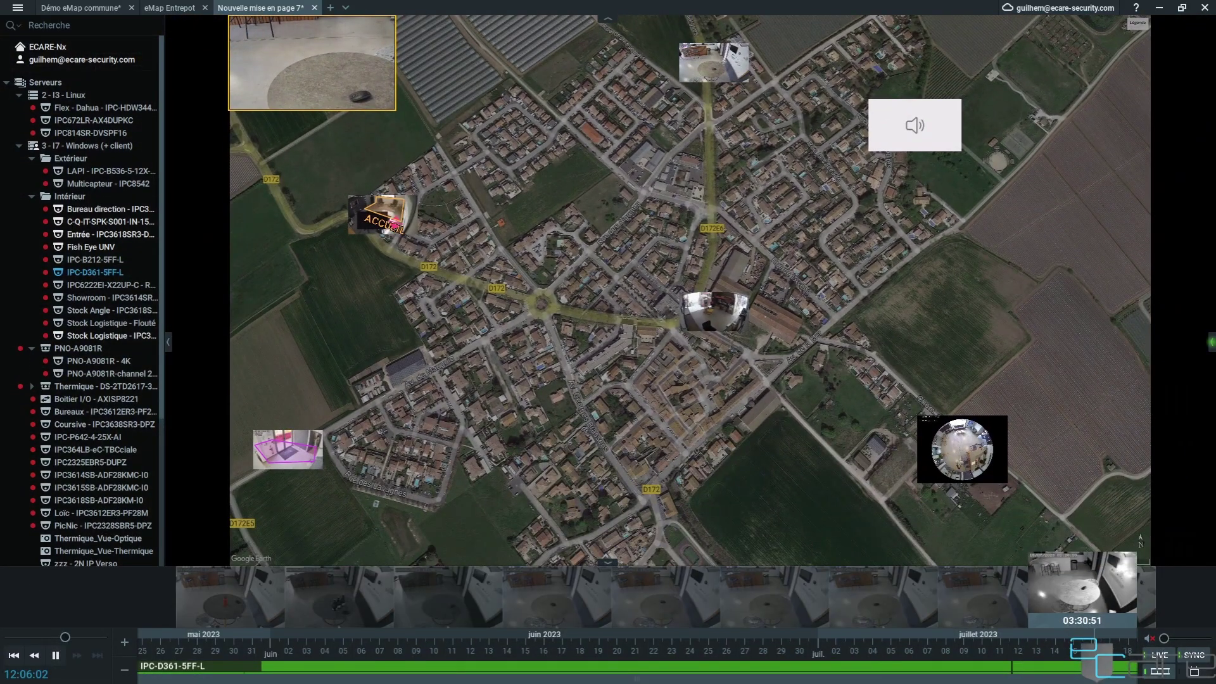
pyautogui.click(1098, 638)
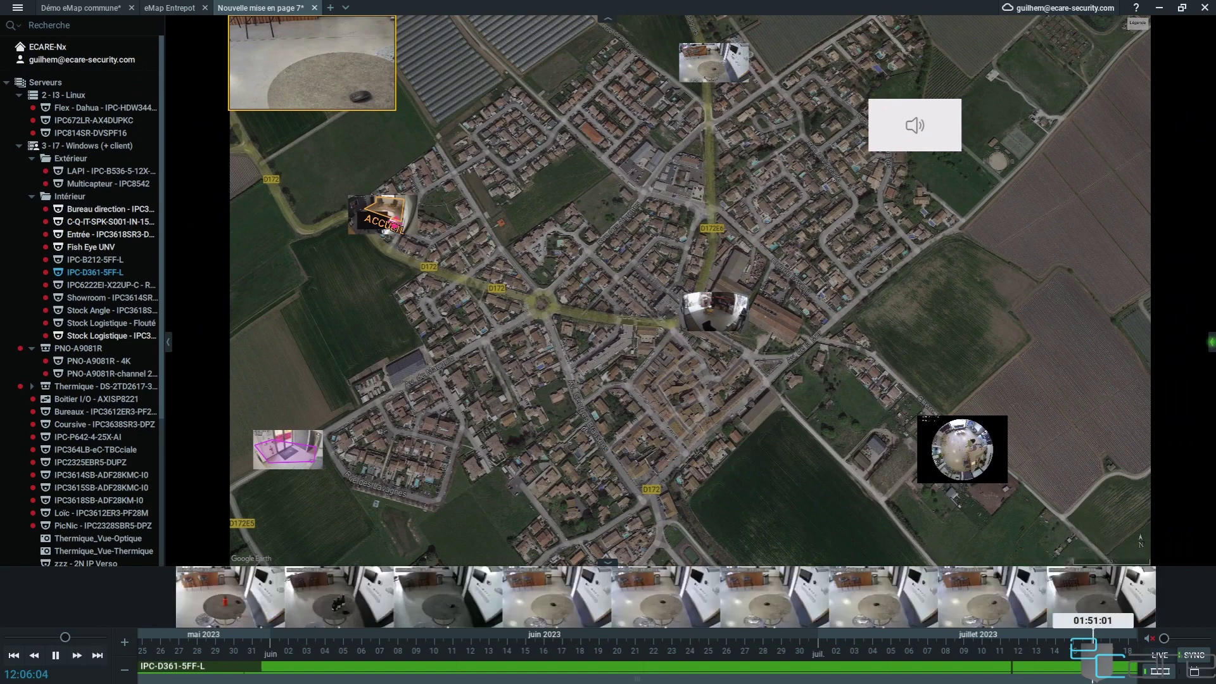
pyautogui.click(1065, 652)
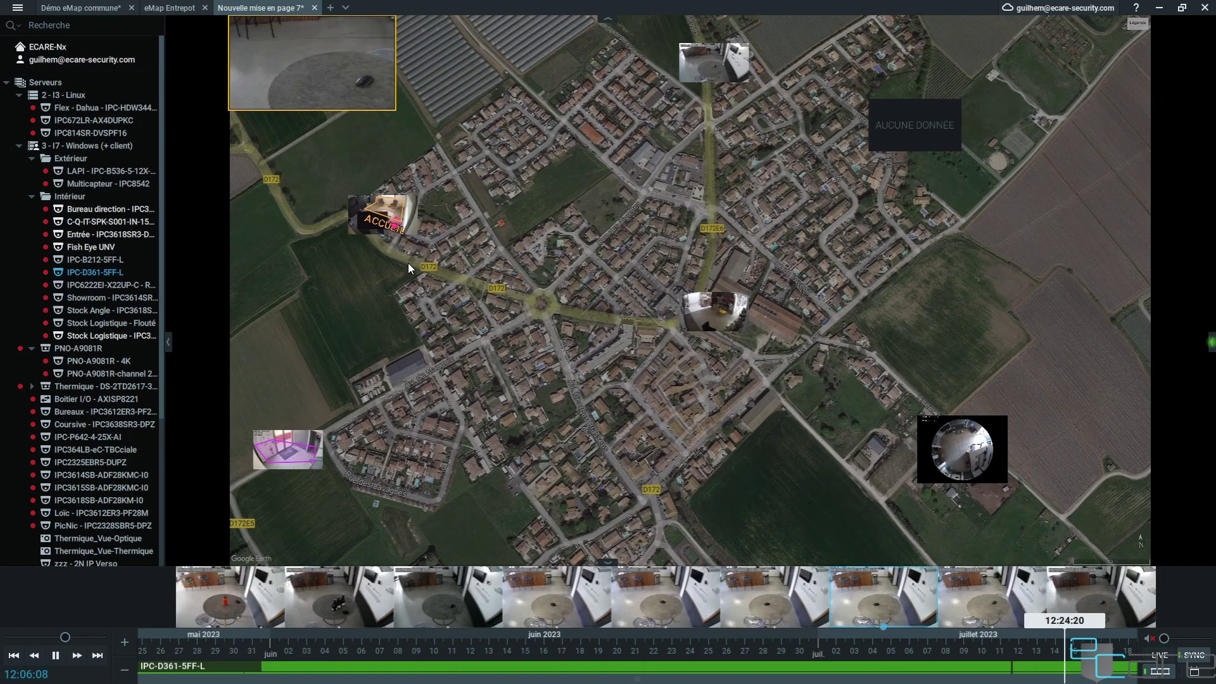